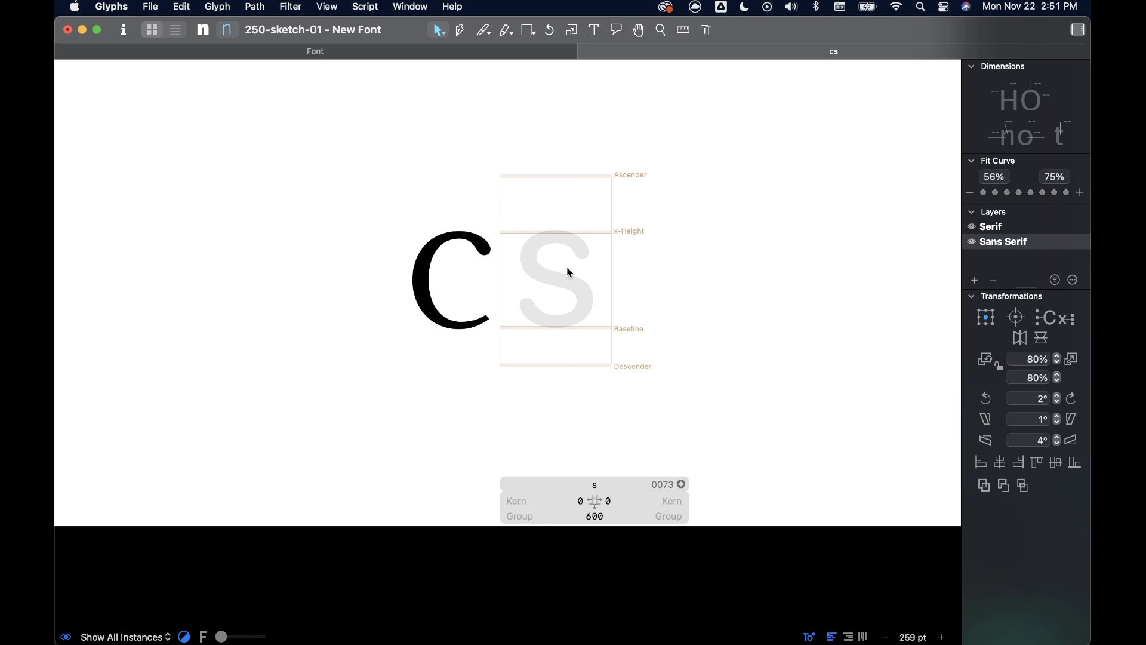
- Place the c outline in the s glyph and split its lower half off as a separate path
click(637, 275)
scroll(604, 317, up, 5)
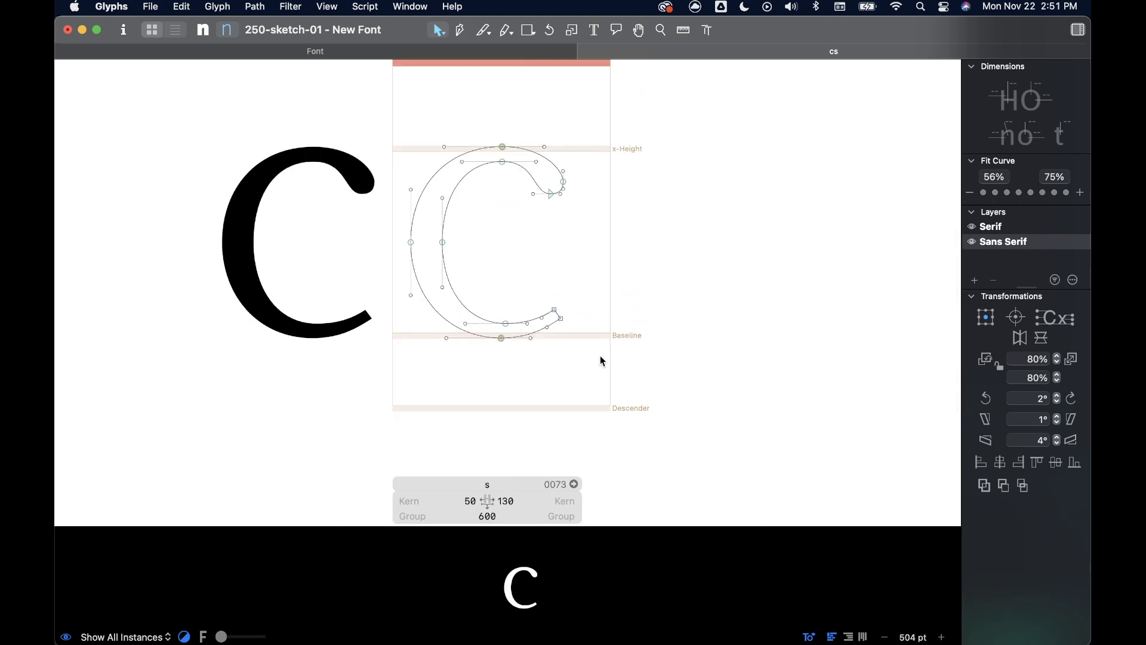
drag(607, 354, 384, 238)
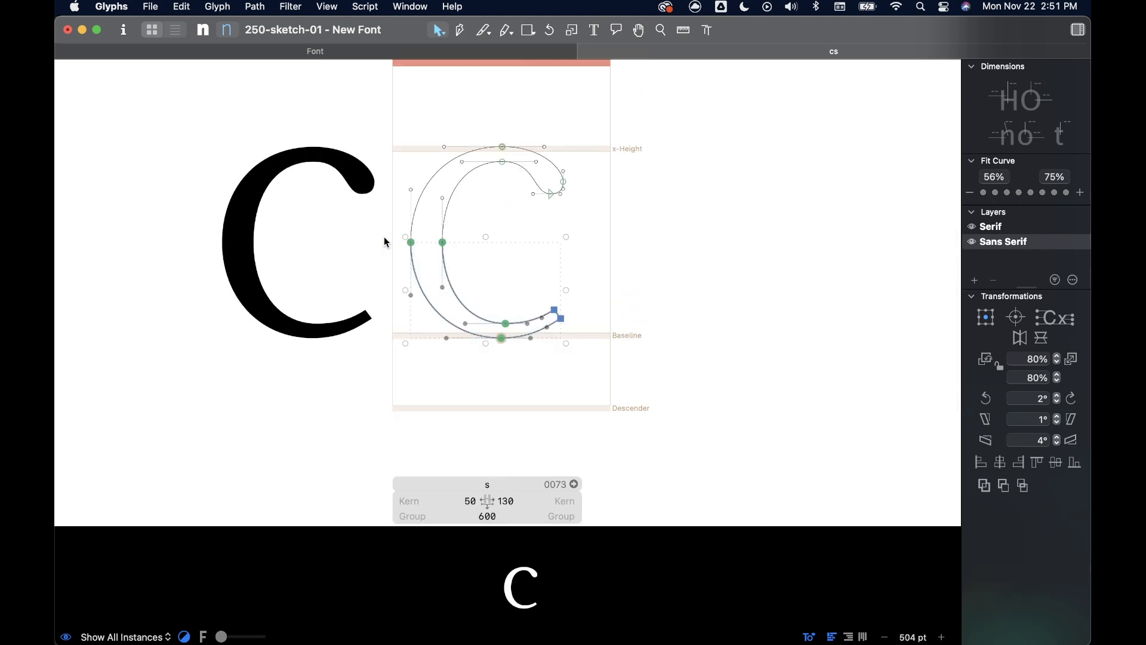
key(super+x)
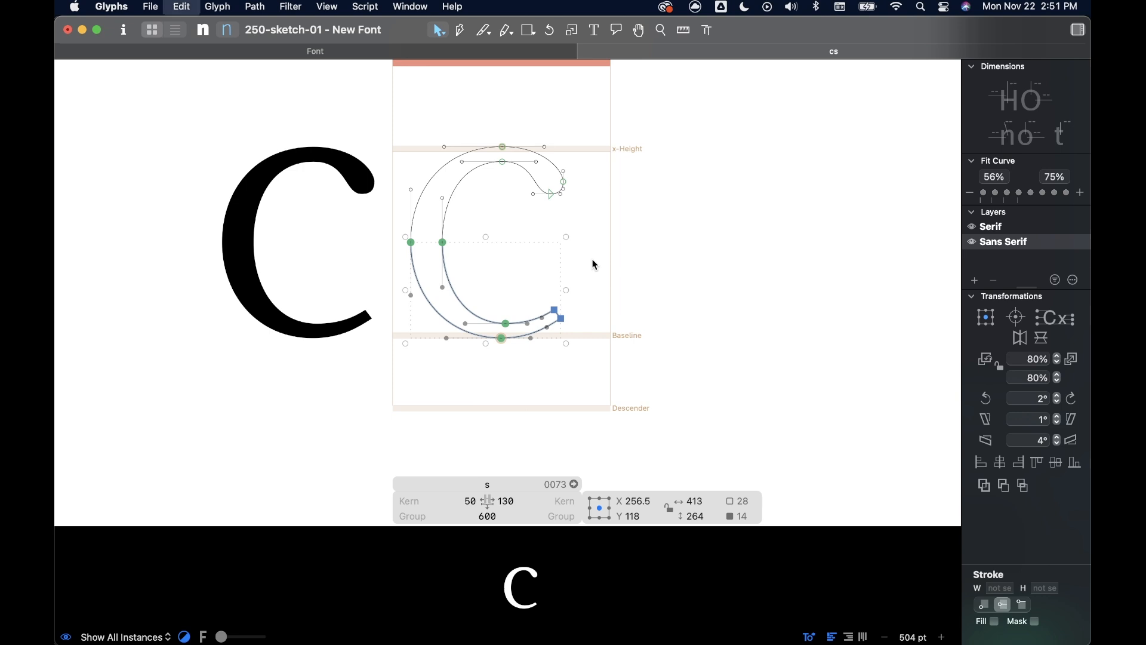
key(super+z)
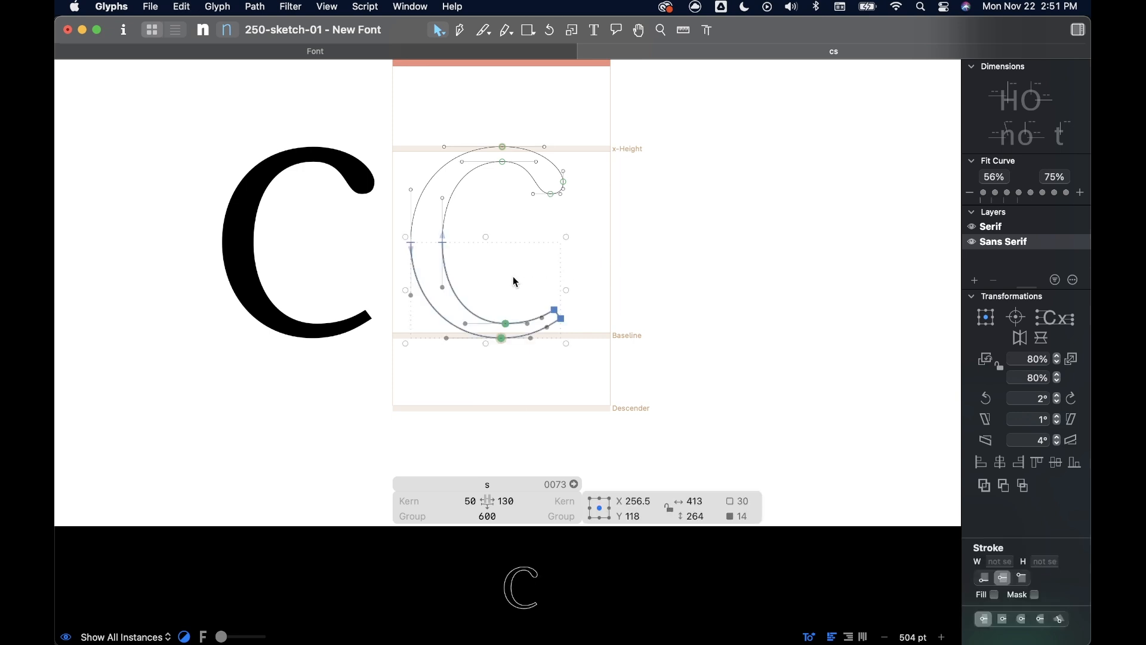
- Flip the separated lower half horizontally and move it about 67 units to the right
click(1022, 342)
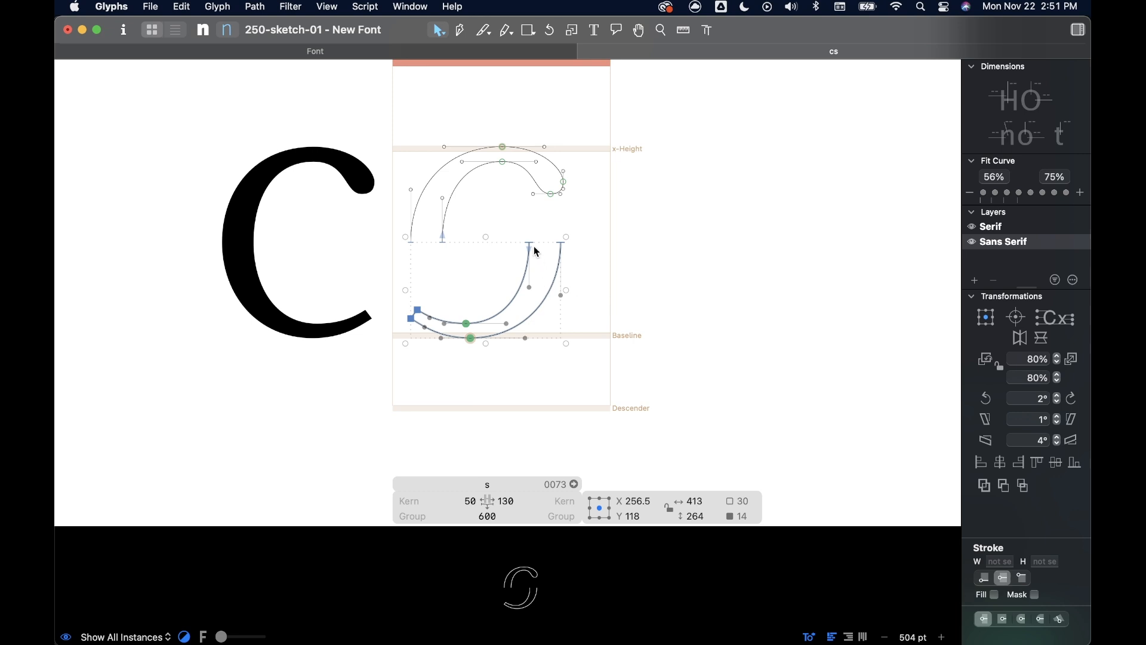
drag(531, 244, 553, 243)
click(507, 232)
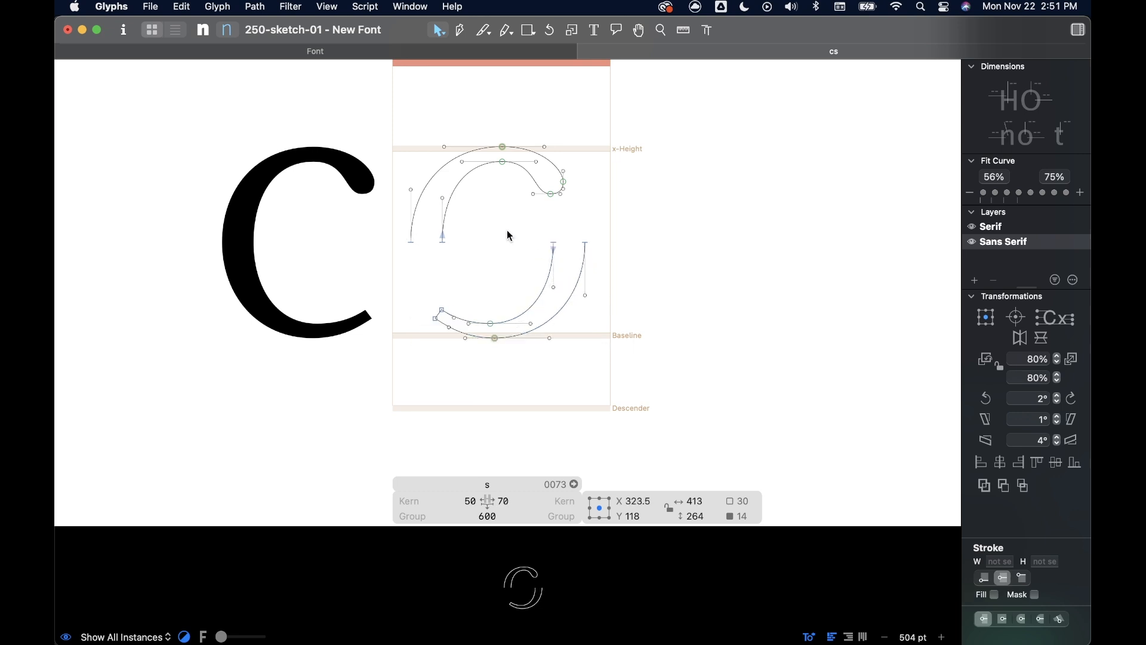
key(space)
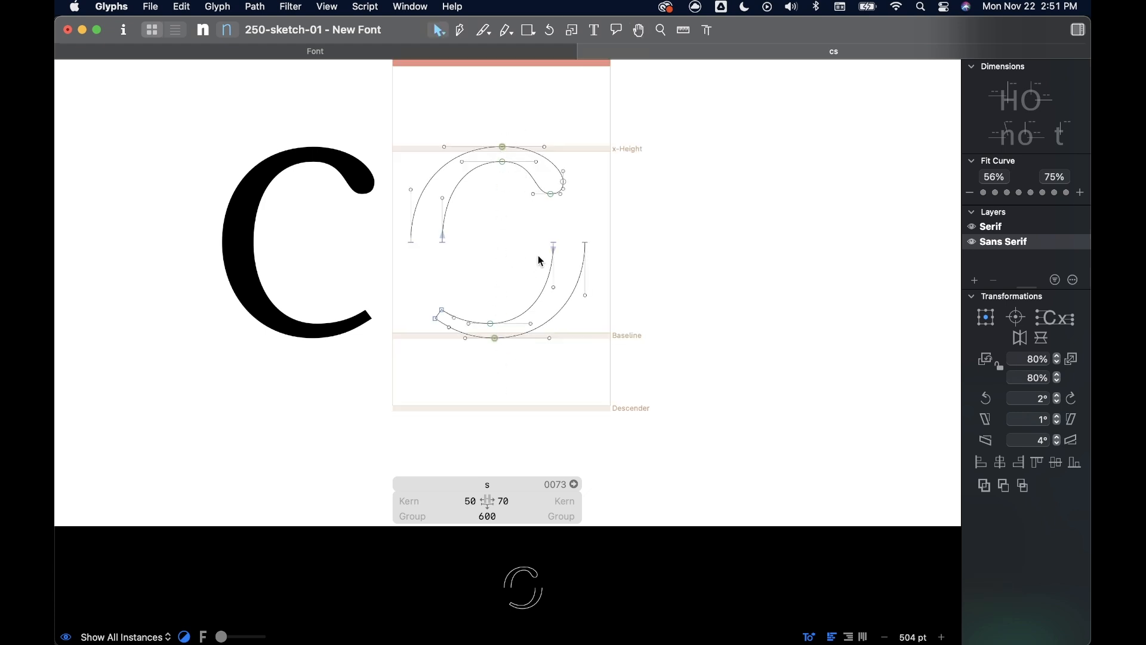
- Pull the open ends of the two halves vertically apart and shift the lower piece about 42 units left
drag(541, 235, 583, 289)
click(404, 238)
drag(412, 245, 414, 229)
double_click(539, 320)
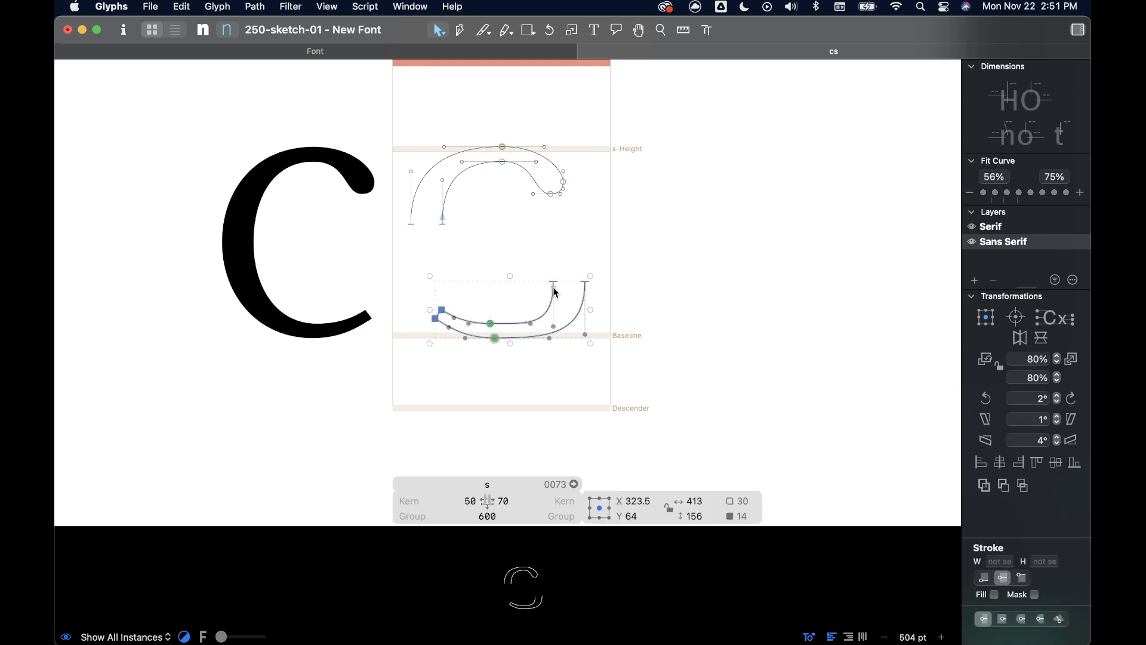
drag(552, 285, 536, 288)
click(516, 182)
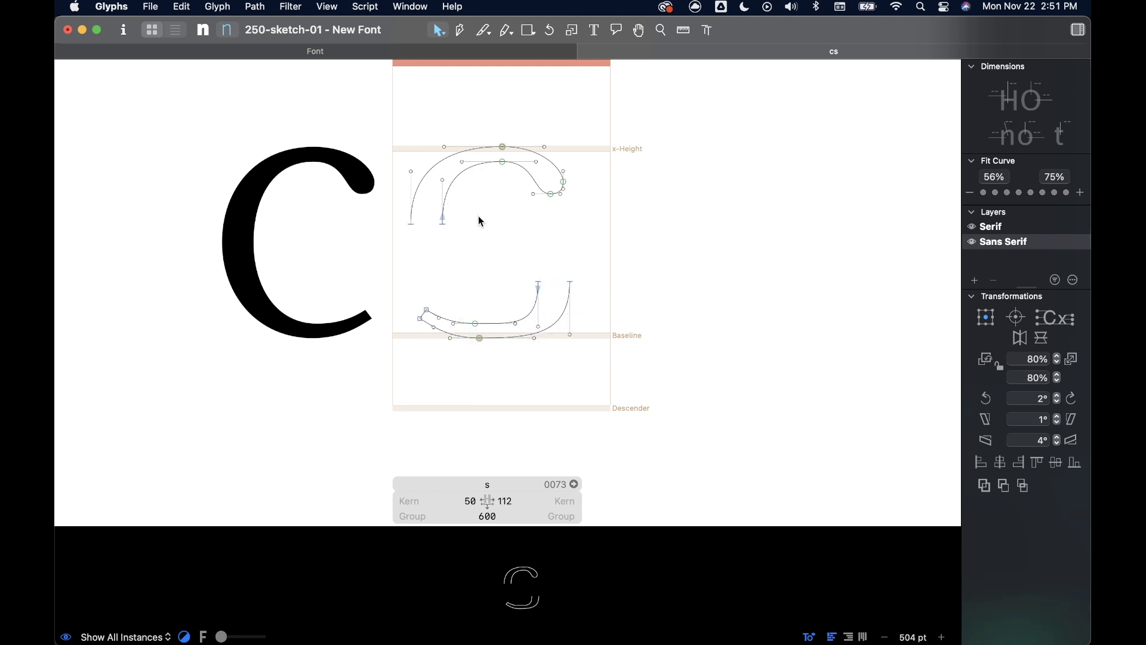
- Join the halves with the Pen tool, linking the upper inner end to the lower outer end and the lower inner end to the upper outer end
scroll(513, 285, up, 5)
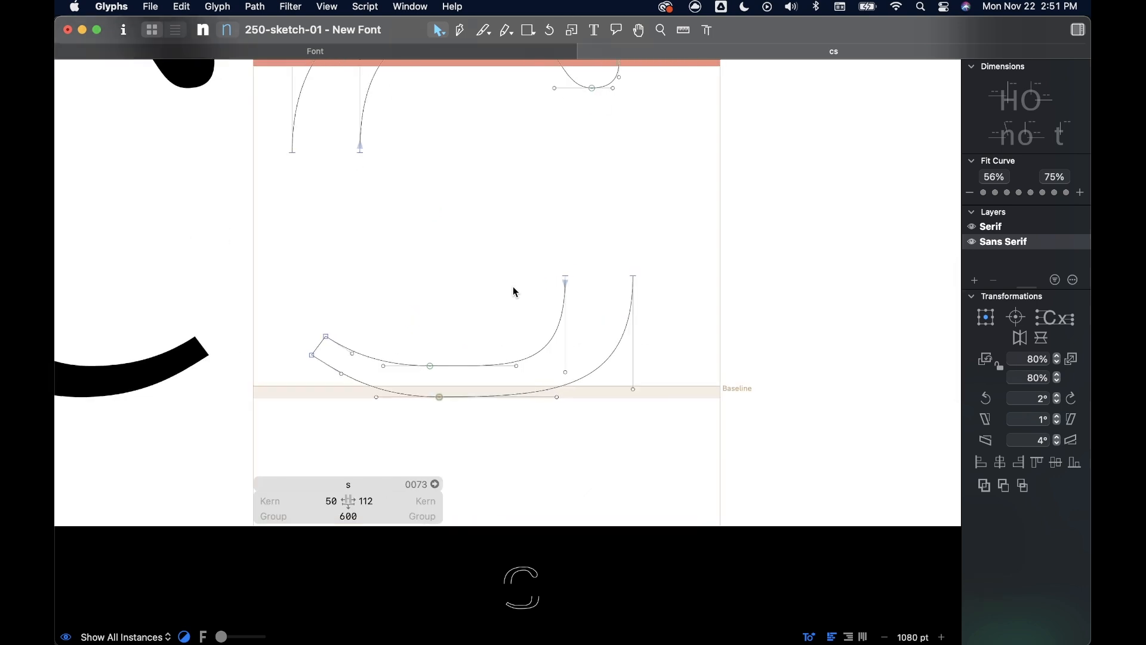
scroll(494, 268, down, 5)
key(p)
drag(430, 222, 433, 249)
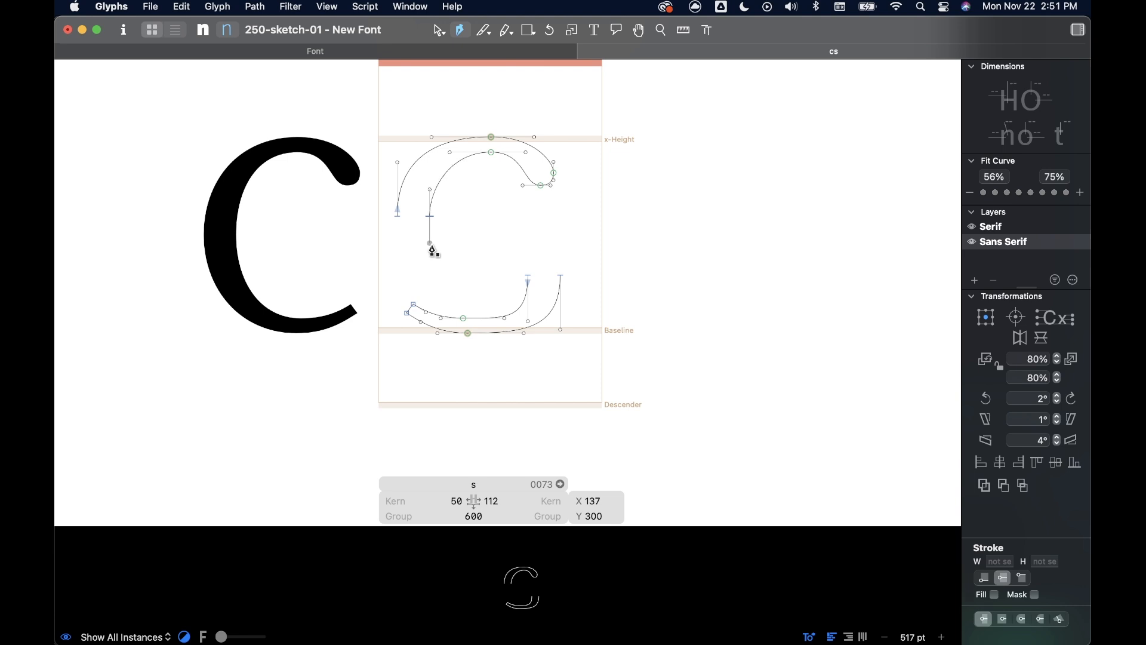
click(561, 276)
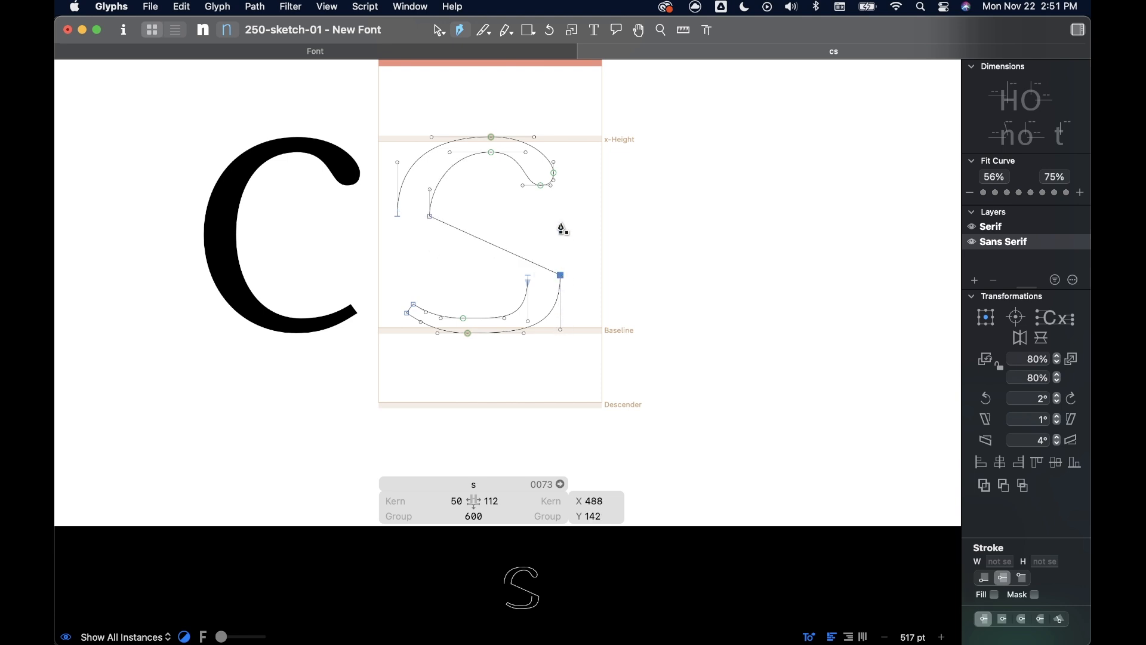
drag(528, 277, 529, 228)
drag(397, 216, 398, 166)
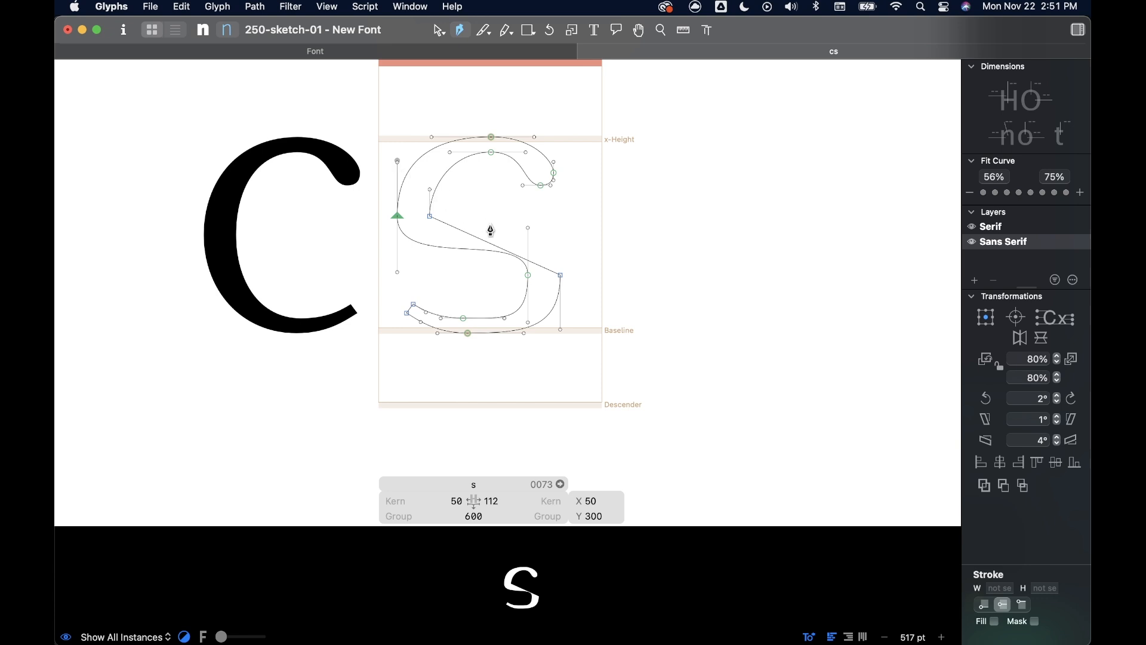
- Convert the straight diagonal segment into a curve and make both of its end nodes smooth
key(v)
scroll(487, 226, up, 5)
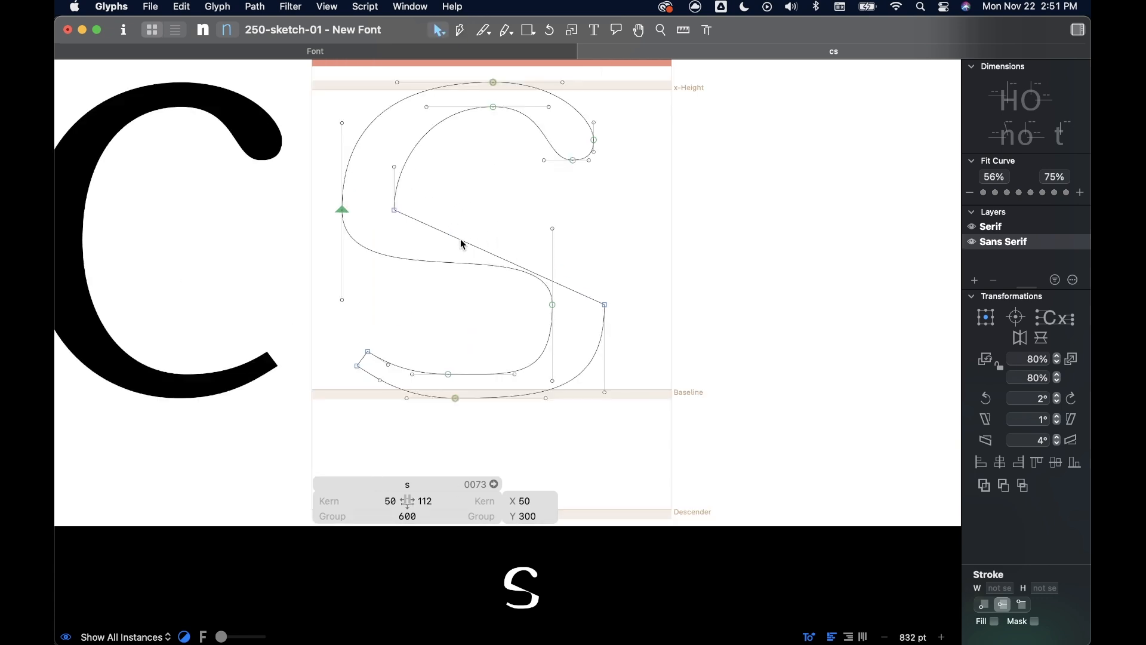
alt+click(463, 244)
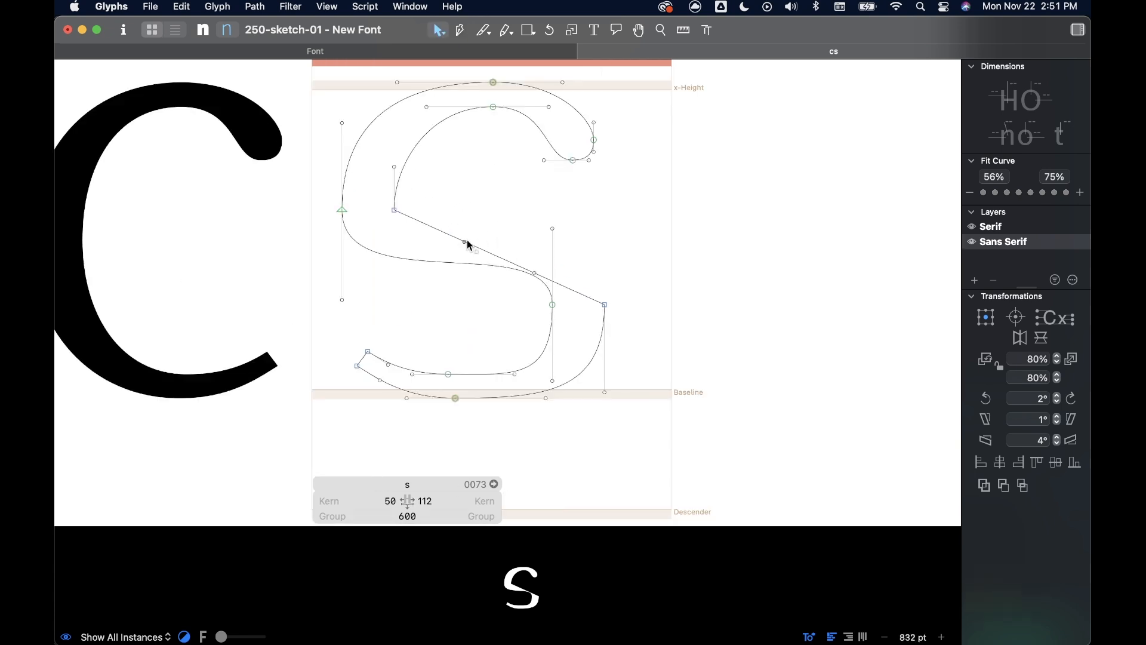
double_click(395, 212)
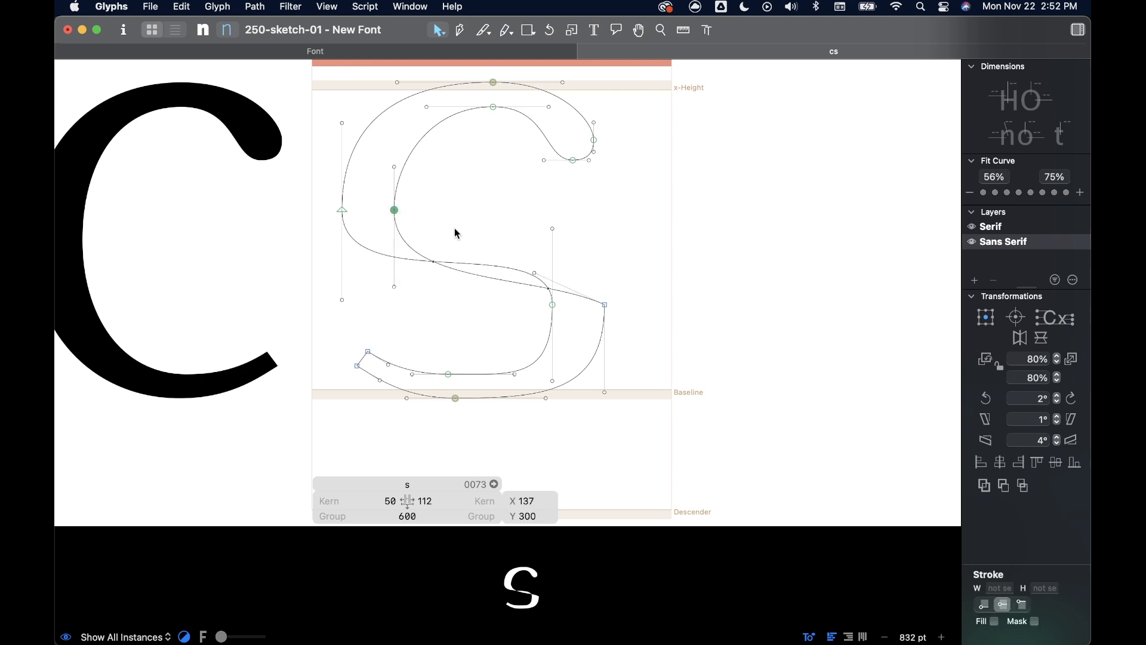
double_click(605, 306)
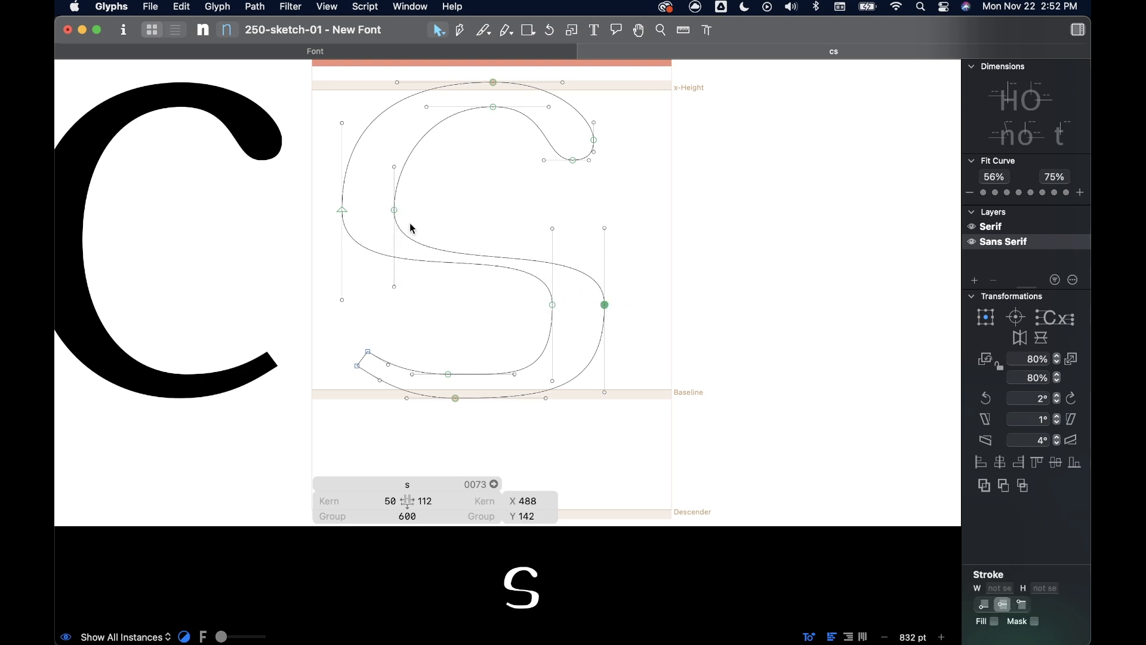
- Raise the spine's left node pair to Y 339, lower the right pair to Y 112 and shorten the right pair's lower handles
drag(409, 306, 395, 187)
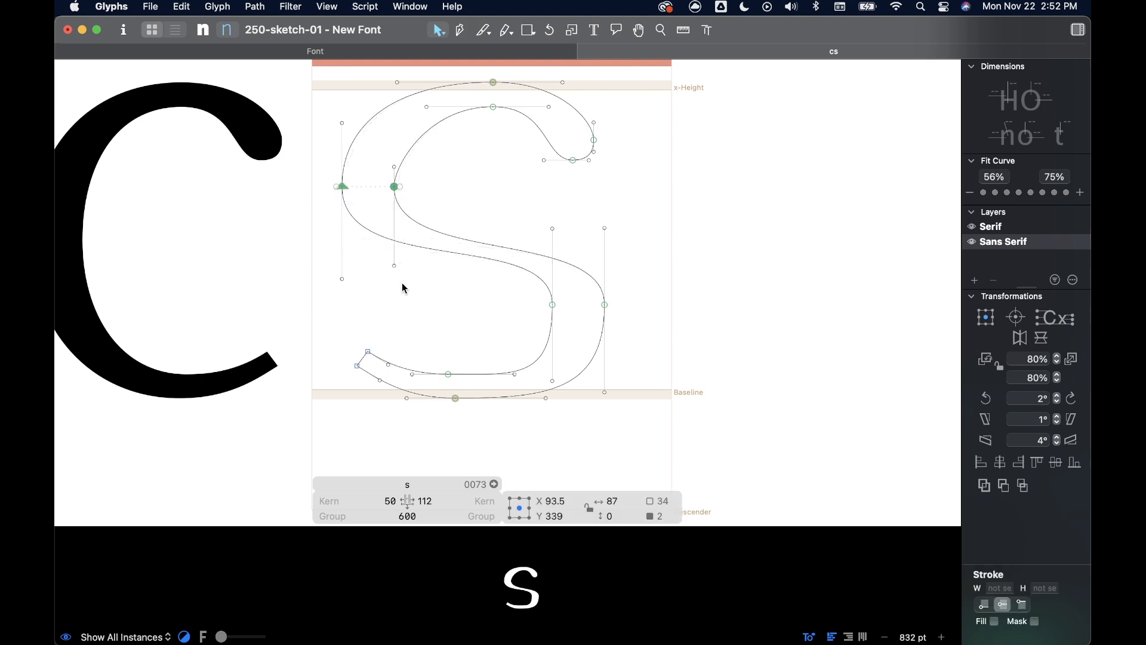
drag(537, 298, 605, 322)
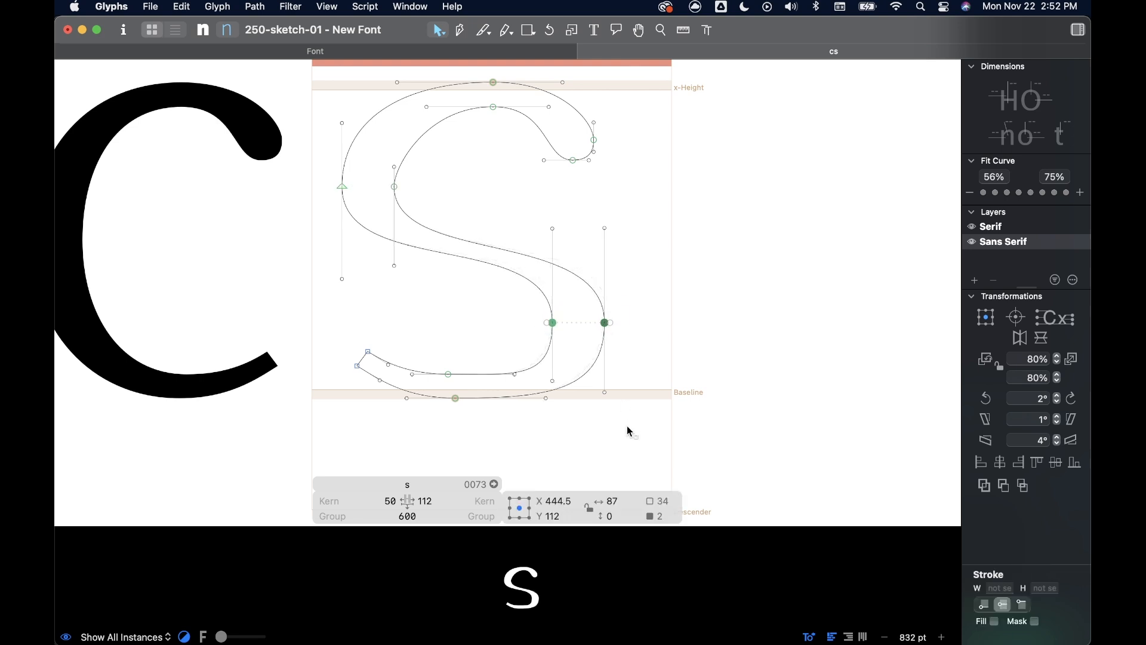
drag(636, 416, 554, 359)
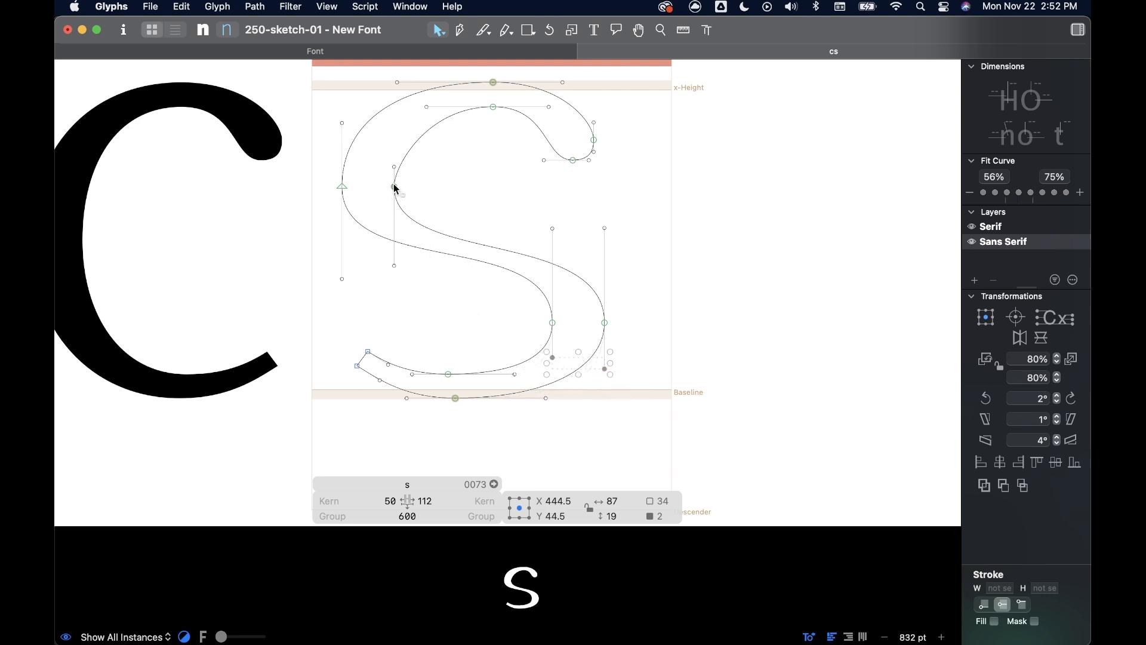
- Rebalance the spine with the inner left node at Y 366, the outer left node at Y 373 and shorter upper handles on the right nodes
drag(394, 167, 394, 138)
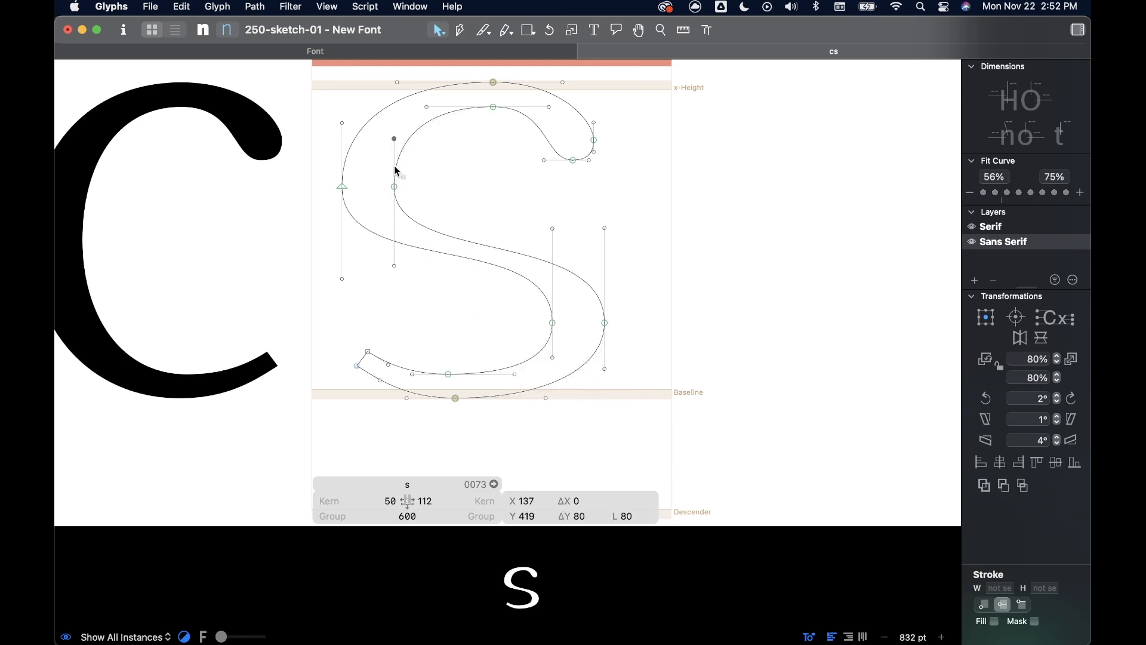
drag(394, 187, 396, 173)
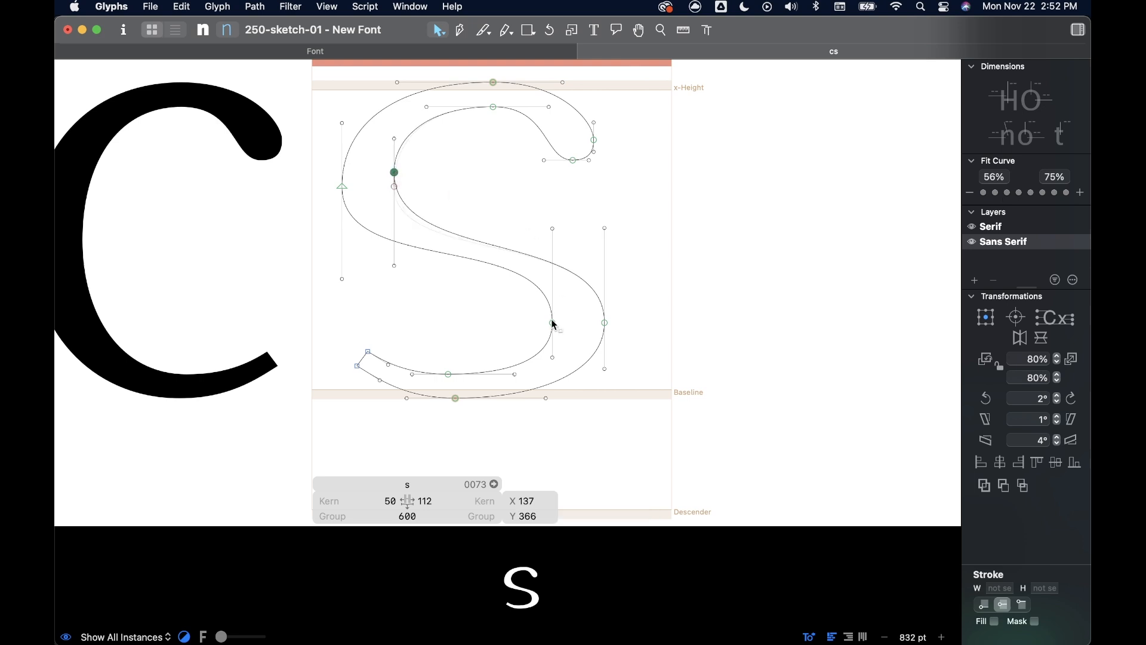
drag(552, 323, 553, 319)
drag(553, 230, 553, 272)
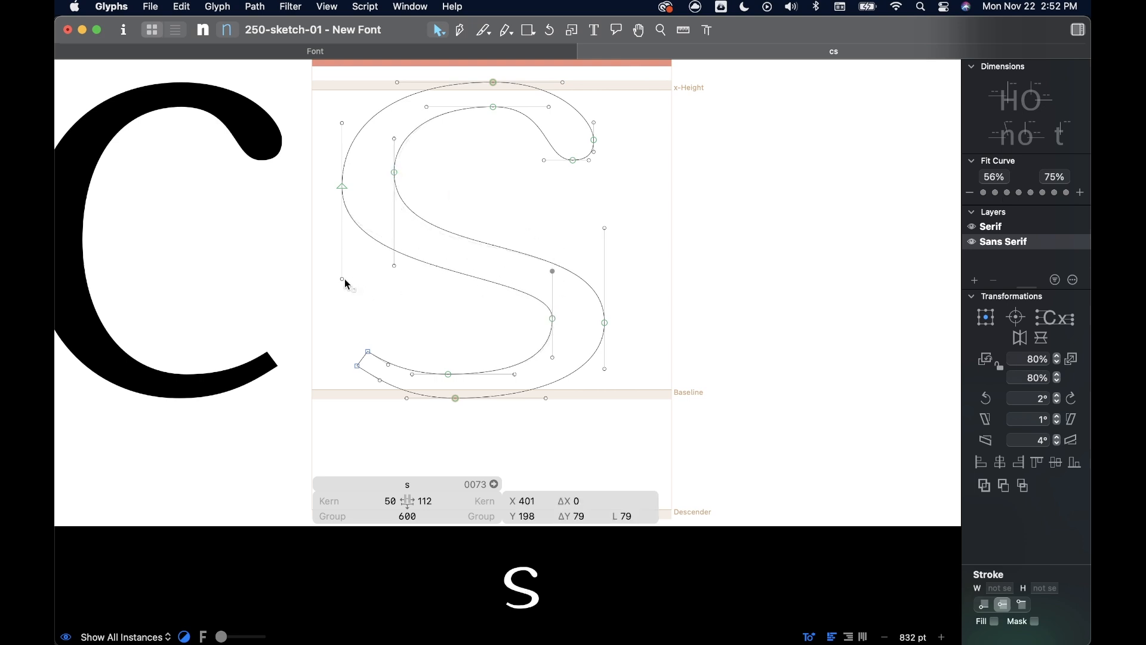
drag(341, 187, 342, 168)
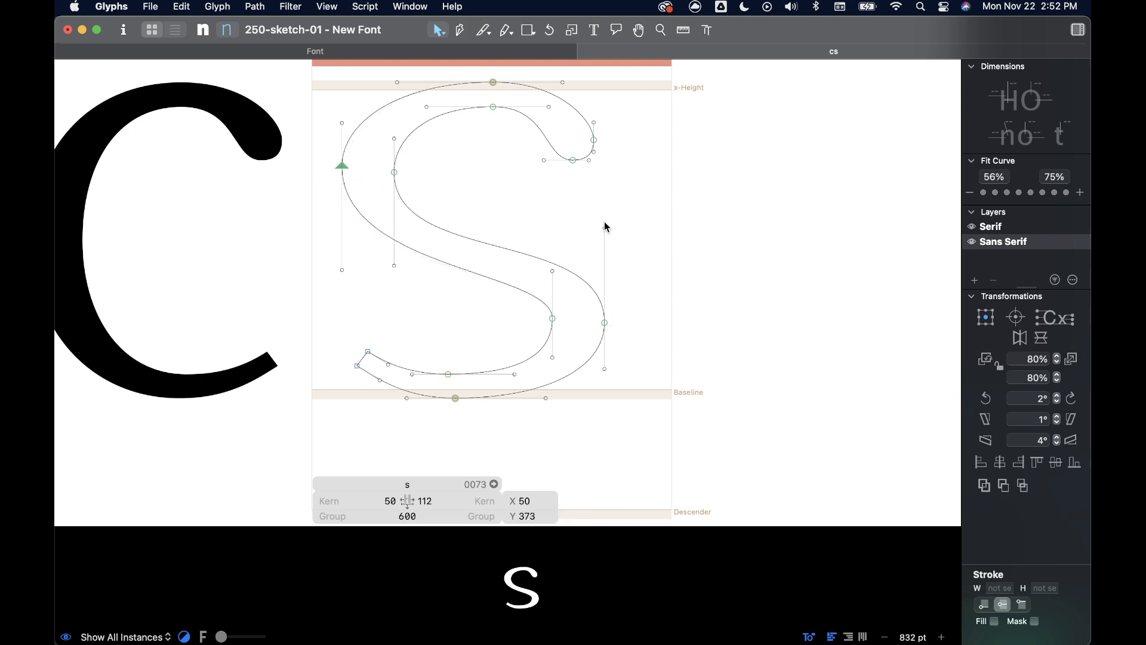
drag(605, 229, 553, 271)
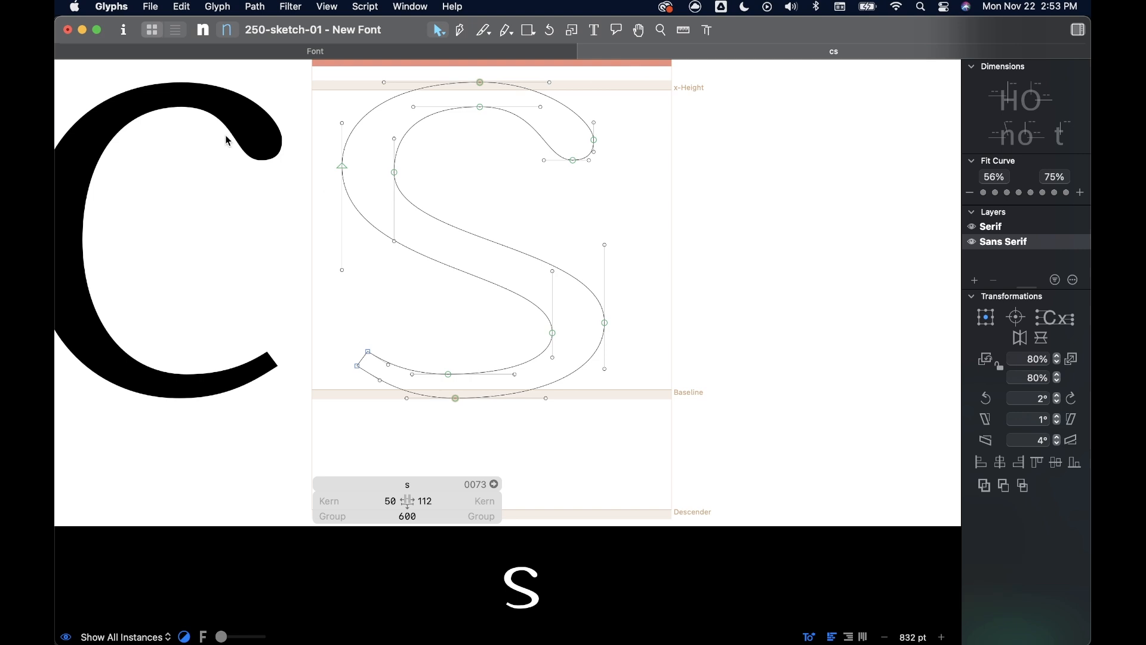
- Lower the outer left node, set the inner right node's upper handle to 94 units and shift the inner bottom node slightly right
scroll(158, 206, left, 3)
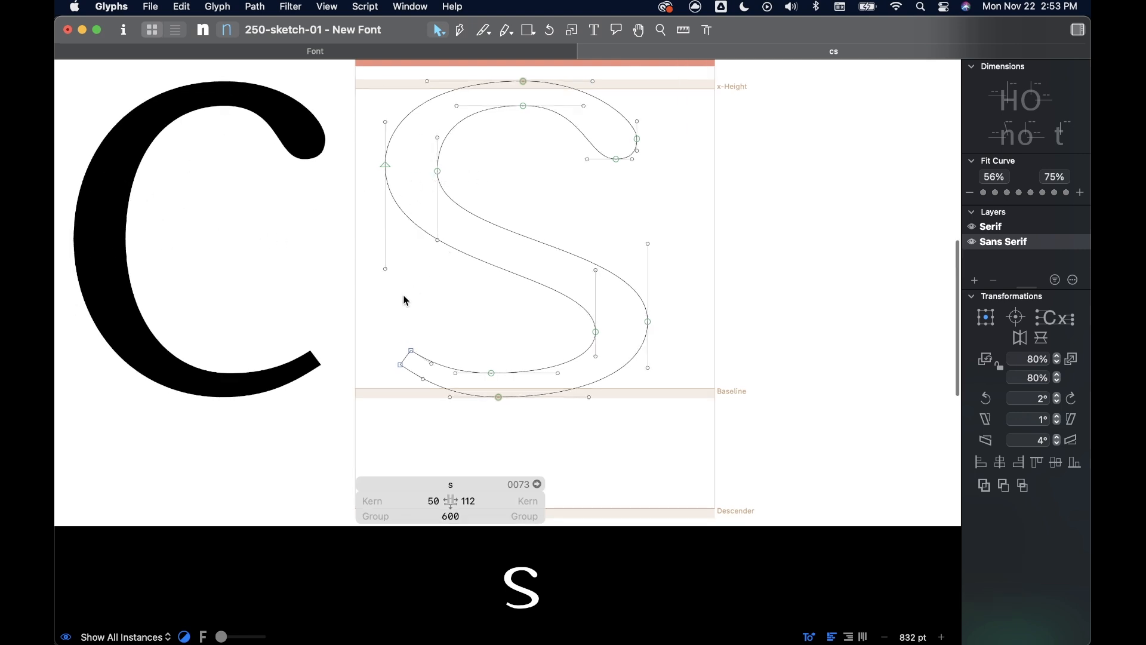
drag(387, 174, 383, 187)
drag(596, 270, 596, 276)
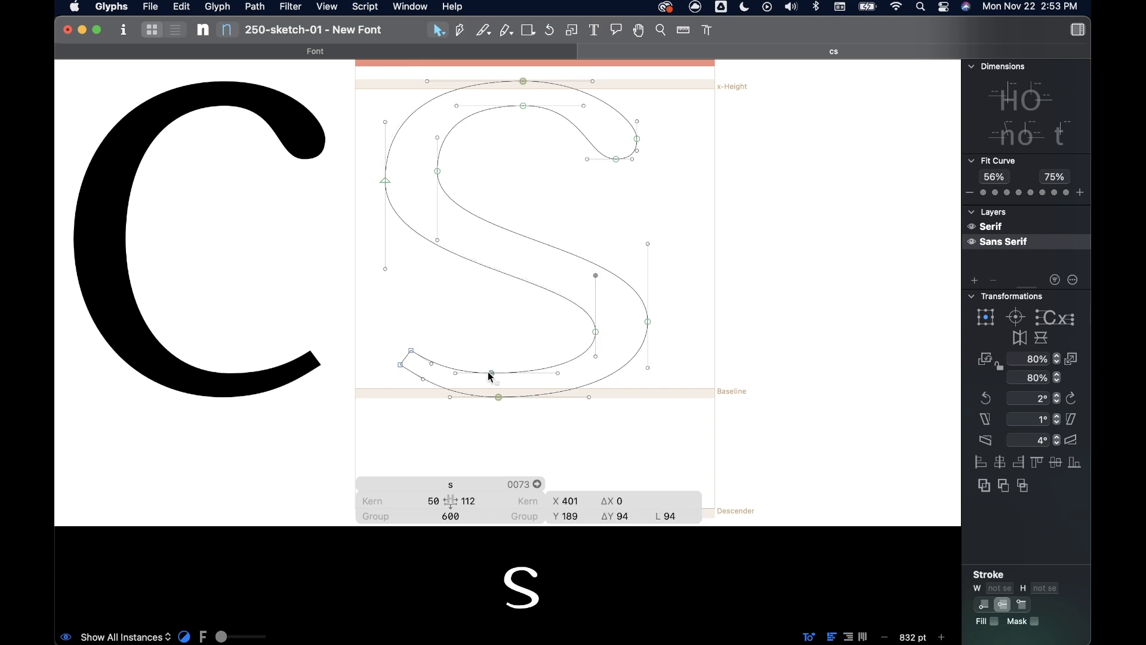
drag(490, 373, 502, 374)
- Try a steeper spine by moving the right node pair down and the left pair up, and undo both moves
drag(570, 314, 650, 338)
drag(371, 184, 440, 145)
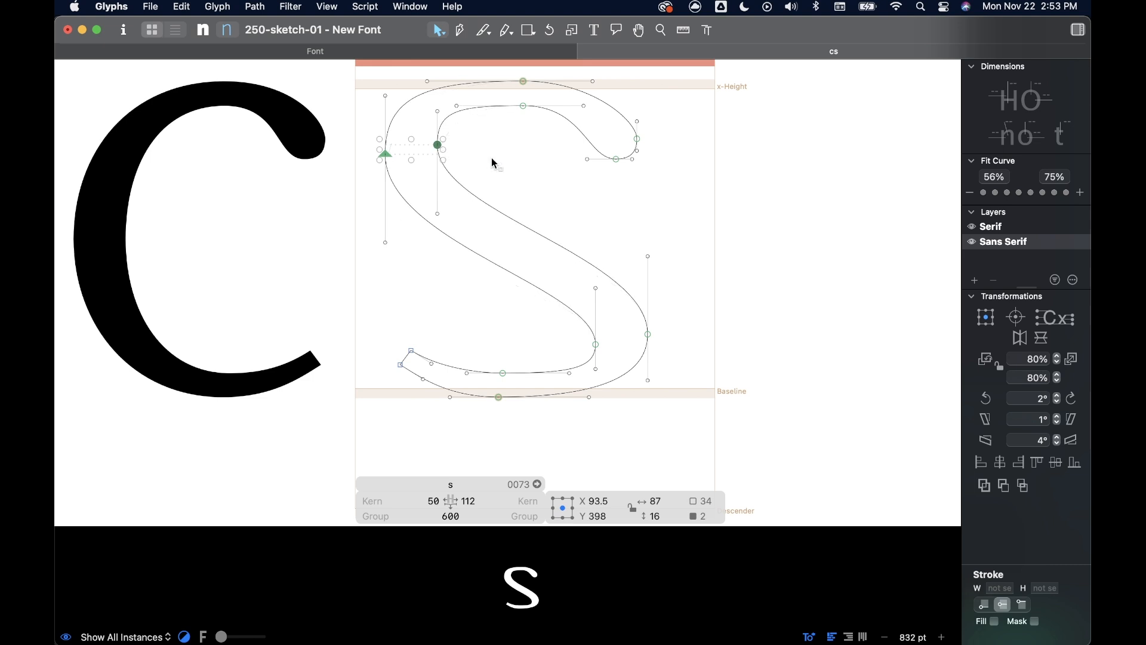
key(super+z)
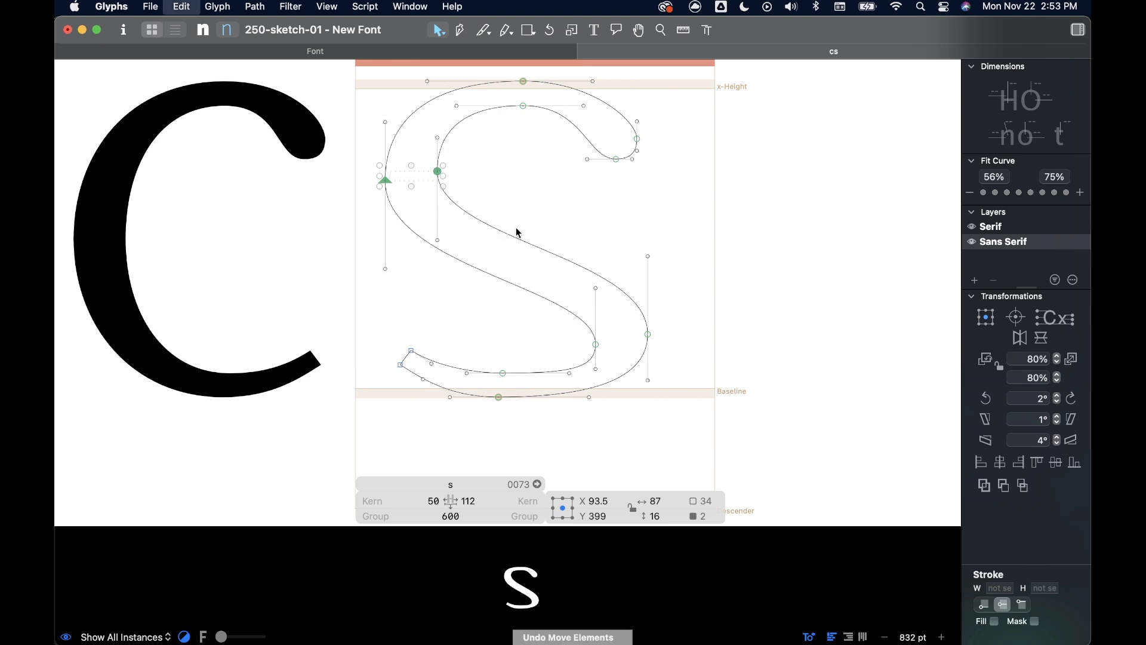
key(super+z)
- Flatten the spine by moving its right node pair up and its left node pair down to about Y 346
drag(567, 317, 646, 301)
drag(351, 163, 437, 177)
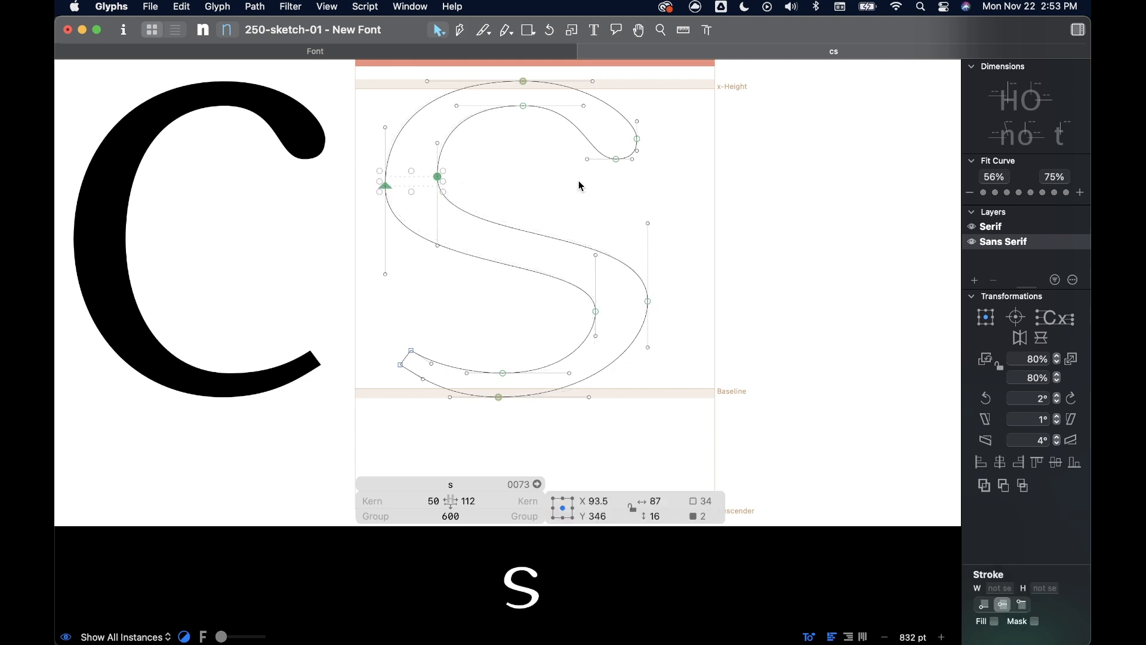
scroll(478, 132, up, 2)
scroll(544, 180, up, 1)
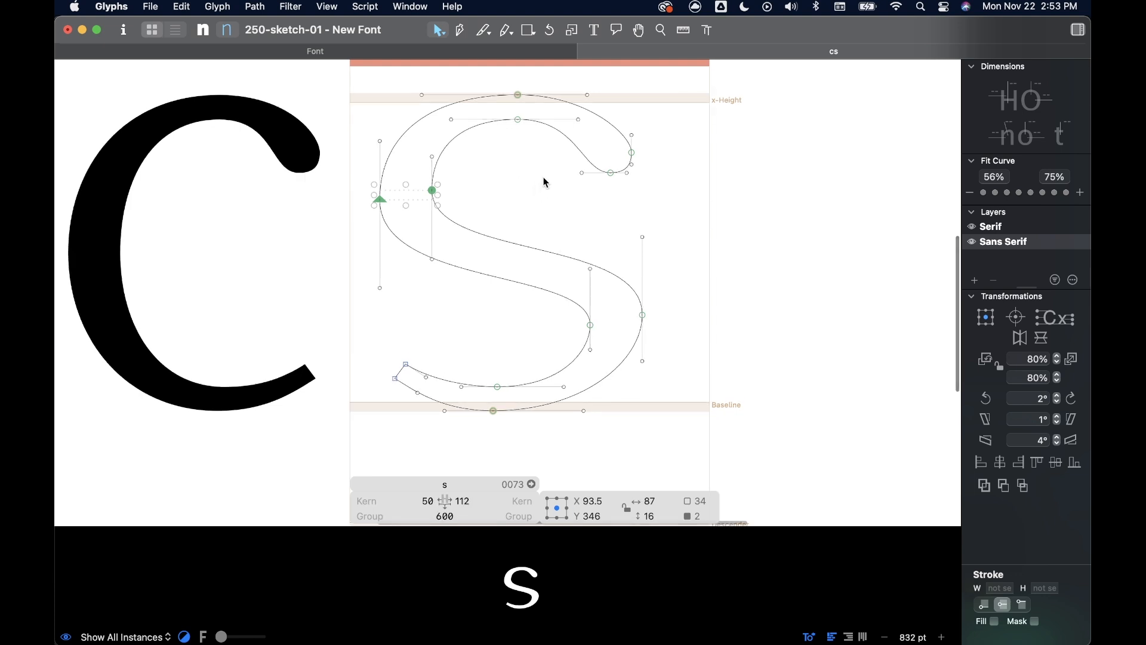
click(677, 189)
- Add the o glyph as a component in the s glyph and select it
scroll(675, 187, right, 2)
right_click(637, 193)
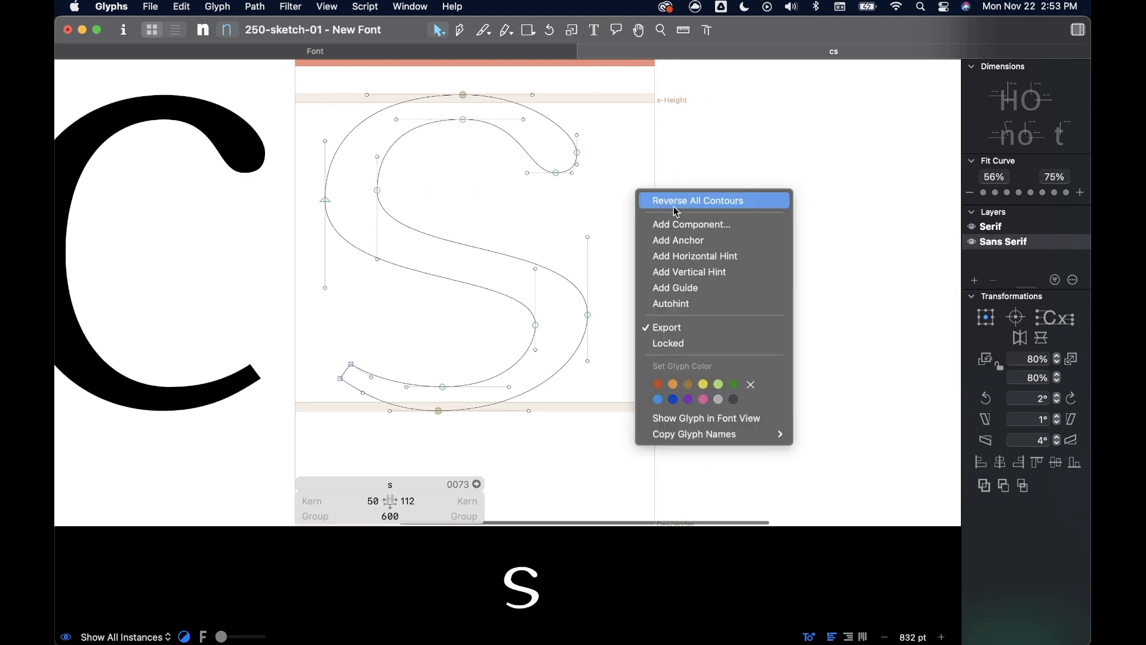
click(682, 227)
text(o)
click(476, 422)
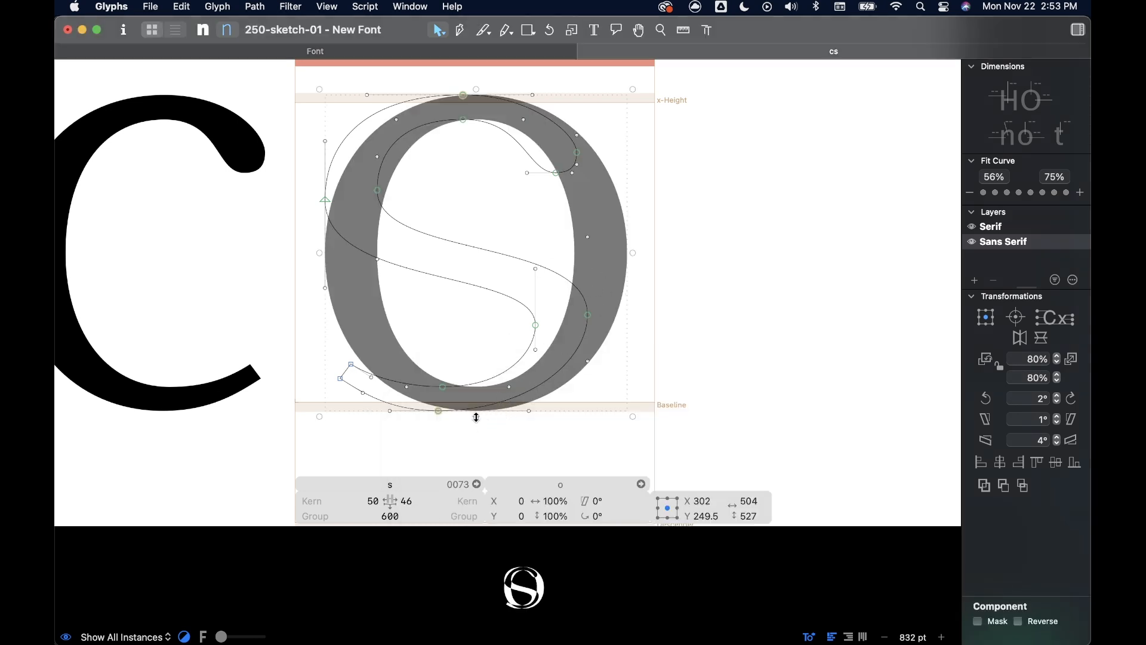
- Scale the o component proportionally to about 59.65% and stack a copy of it about 291 units below
drag(477, 413, 478, 291)
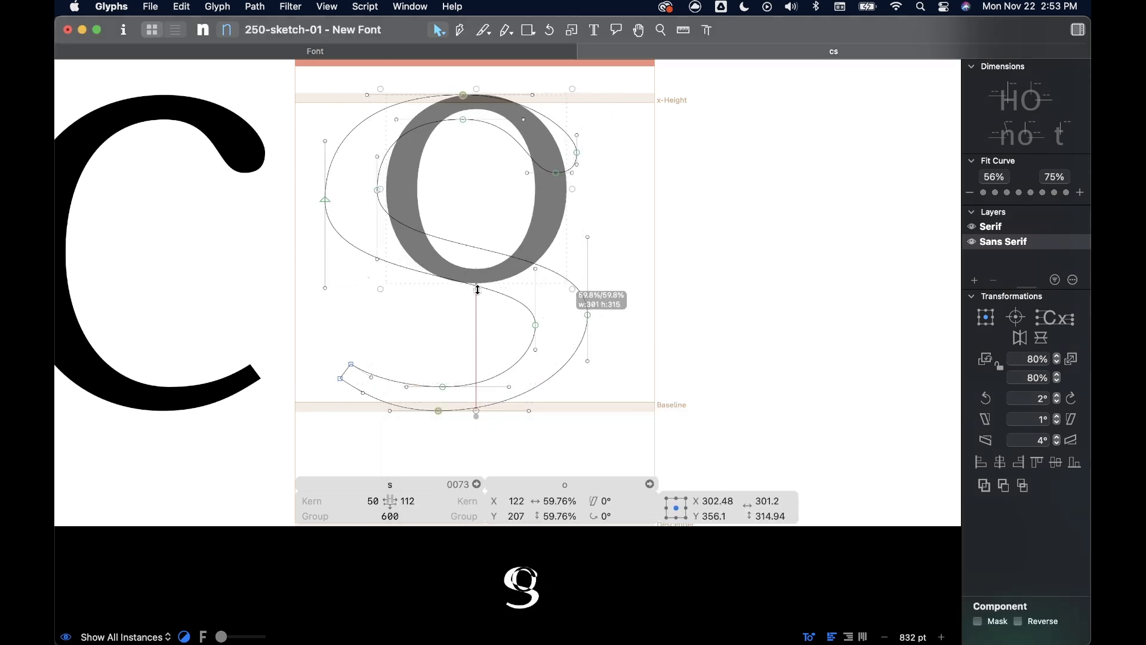
drag(544, 190, 547, 366)
shift+click(549, 196)
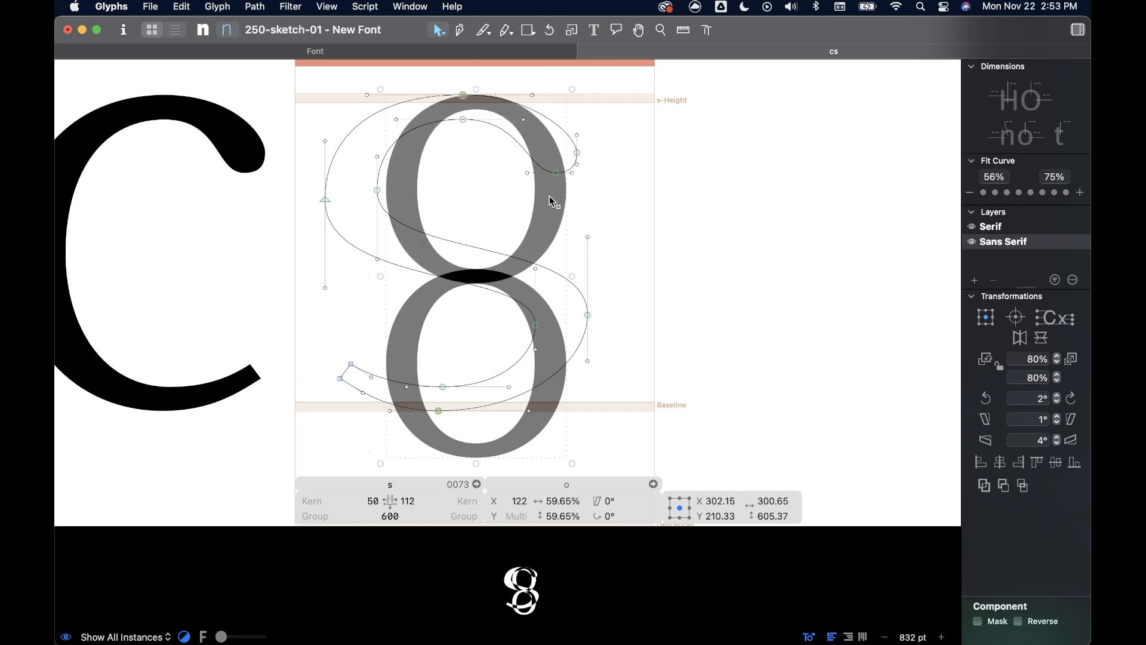
- Scale both stacked o components down to 51.94% so the stack spans from the x-height to the baseline
drag(478, 464, 478, 417)
click(588, 242)
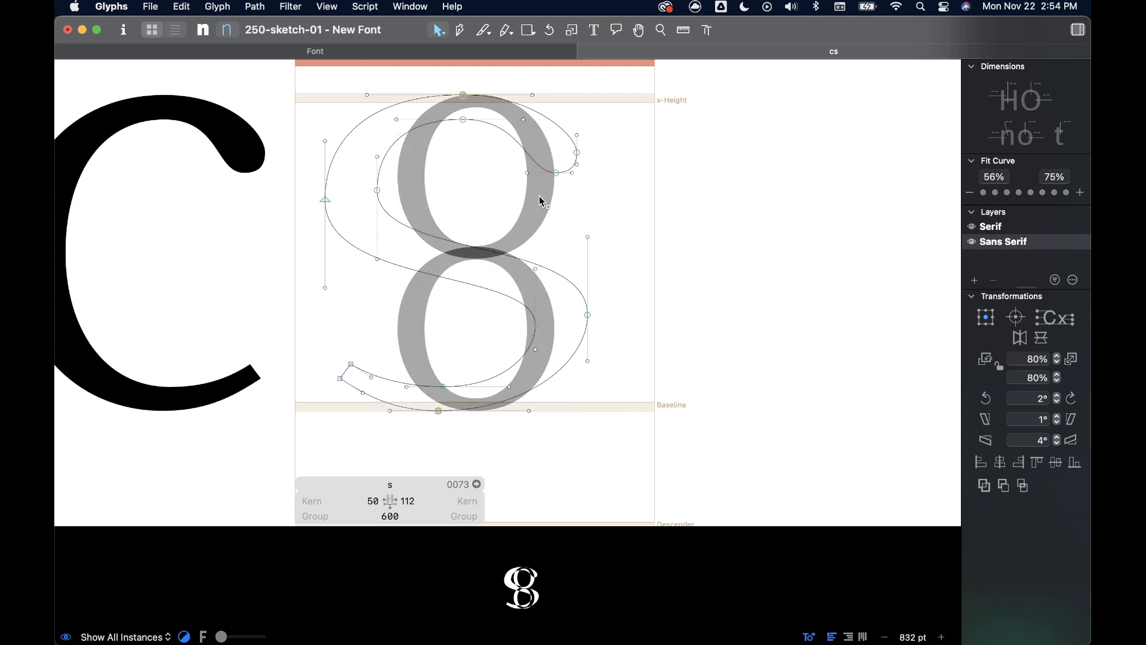
- Lengthen the upper and lower handles of the right node pair and the left pair's upper handles, and raise the left pair to about Y 361
click(536, 326)
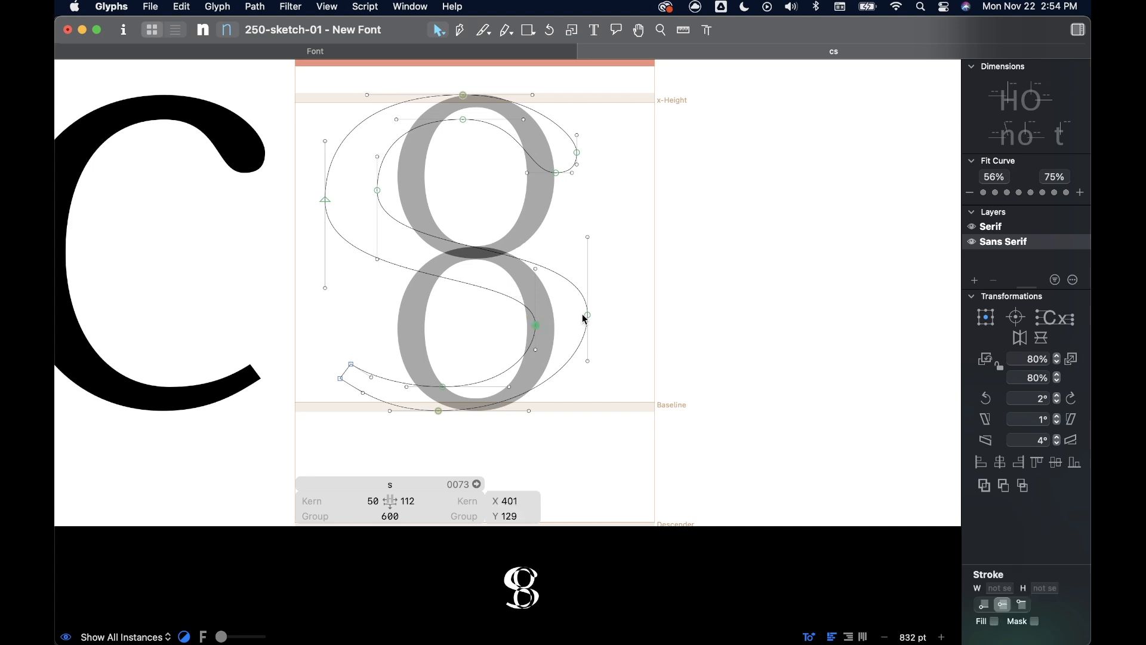
drag(608, 221, 533, 242)
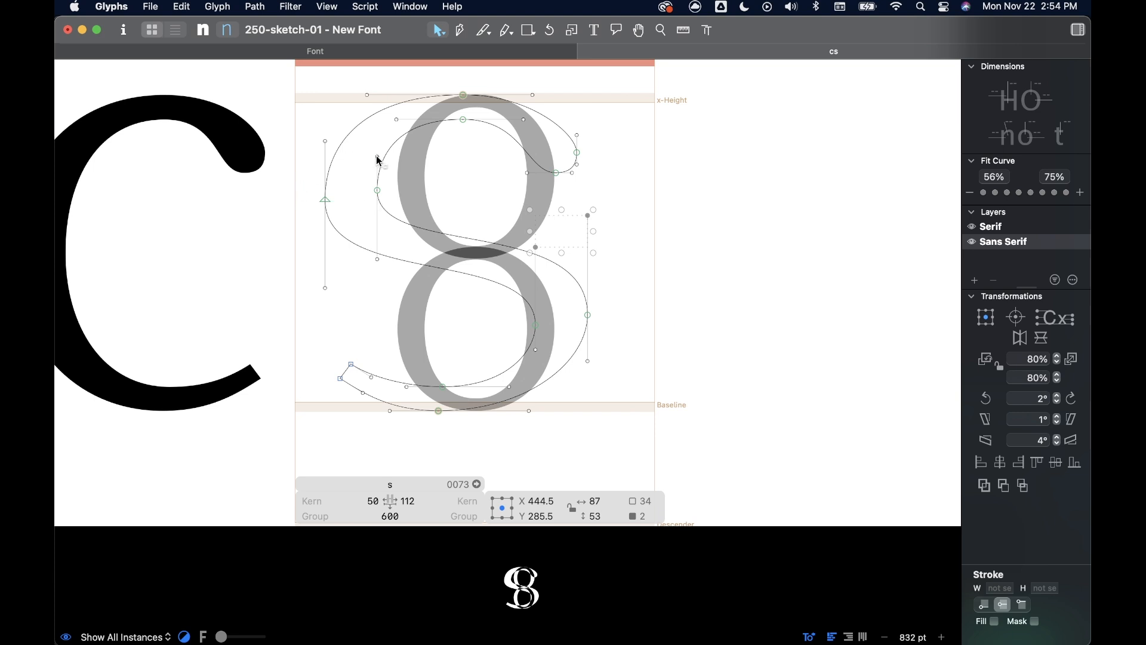
drag(380, 161, 326, 136)
drag(297, 187, 378, 186)
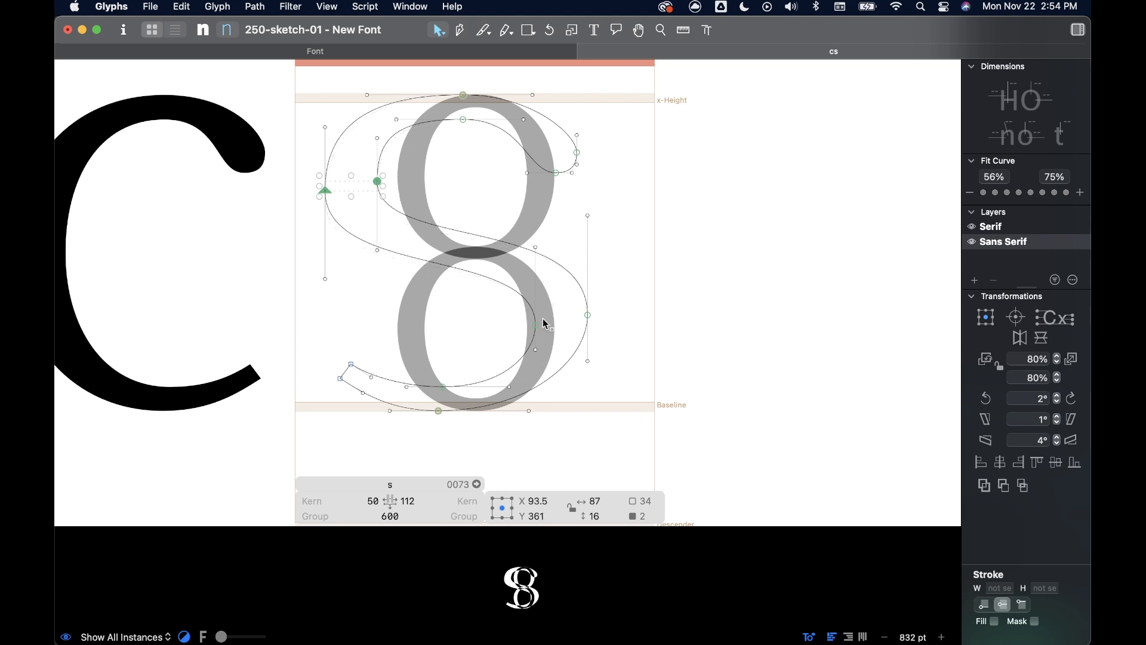
mouse_move(513, 308)
mouse_down()
mouse_move(624, 338)
mouse_move(602, 376)
mouse_move(525, 334)
mouse_move(538, 368)
mouse_up()
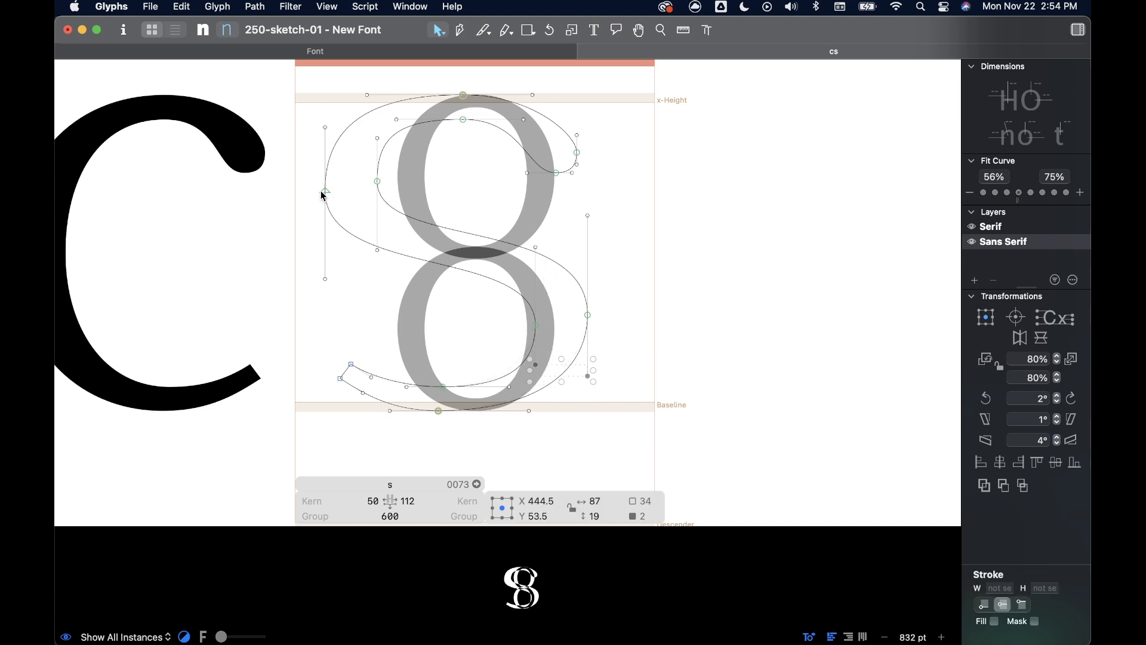
- Raise the outer left node to Y 387 and the inner left node to about Y 392, moving the inner node's lower handle to Y 291
drag(327, 196, 325, 182)
click(377, 184)
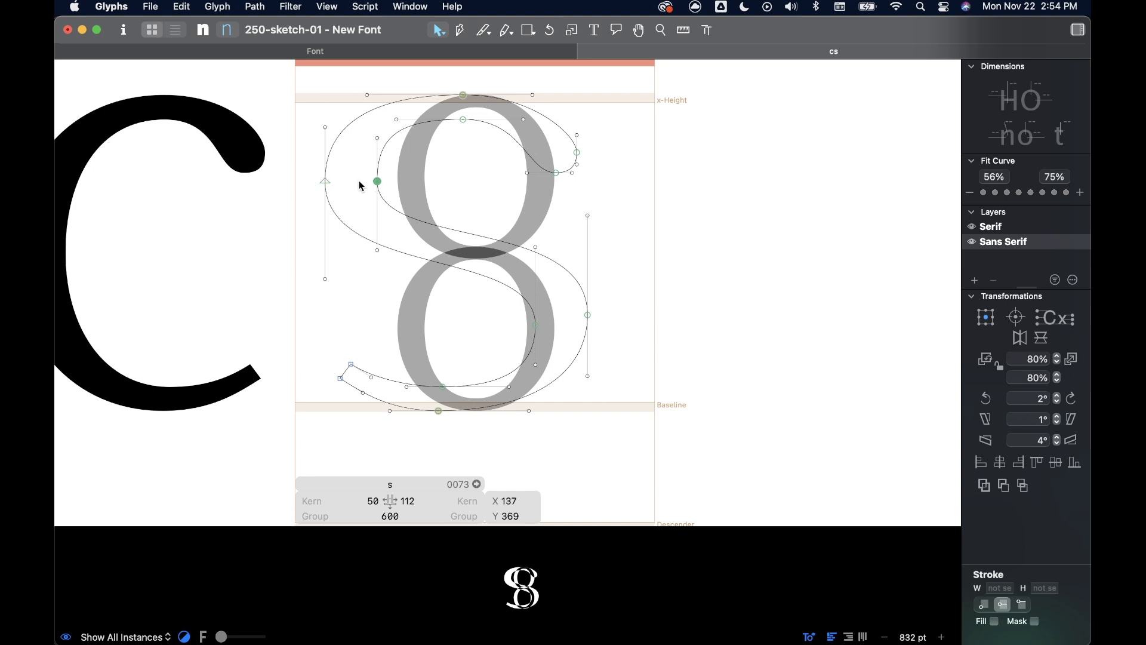
drag(379, 187, 378, 178)
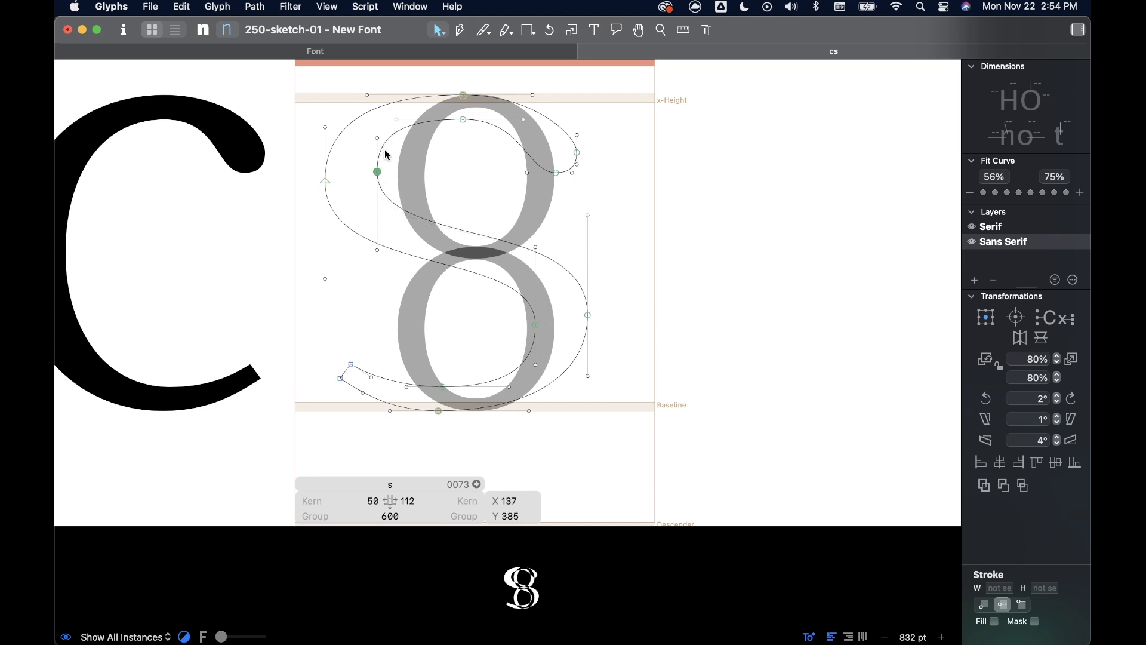
drag(378, 252, 378, 230)
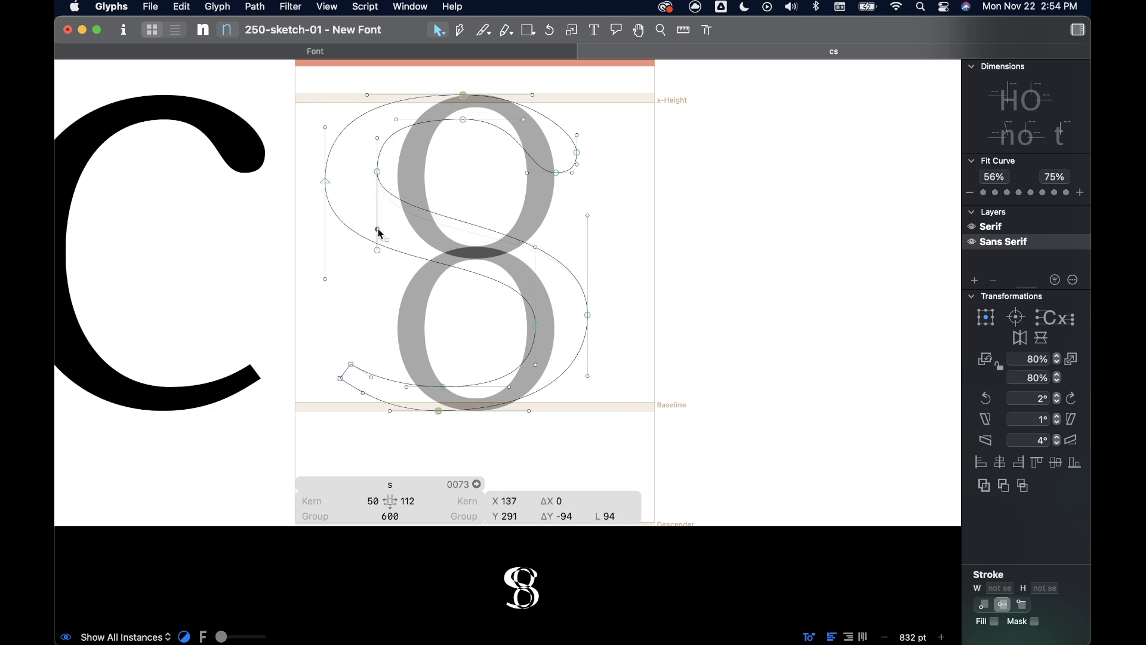
drag(325, 180, 325, 170)
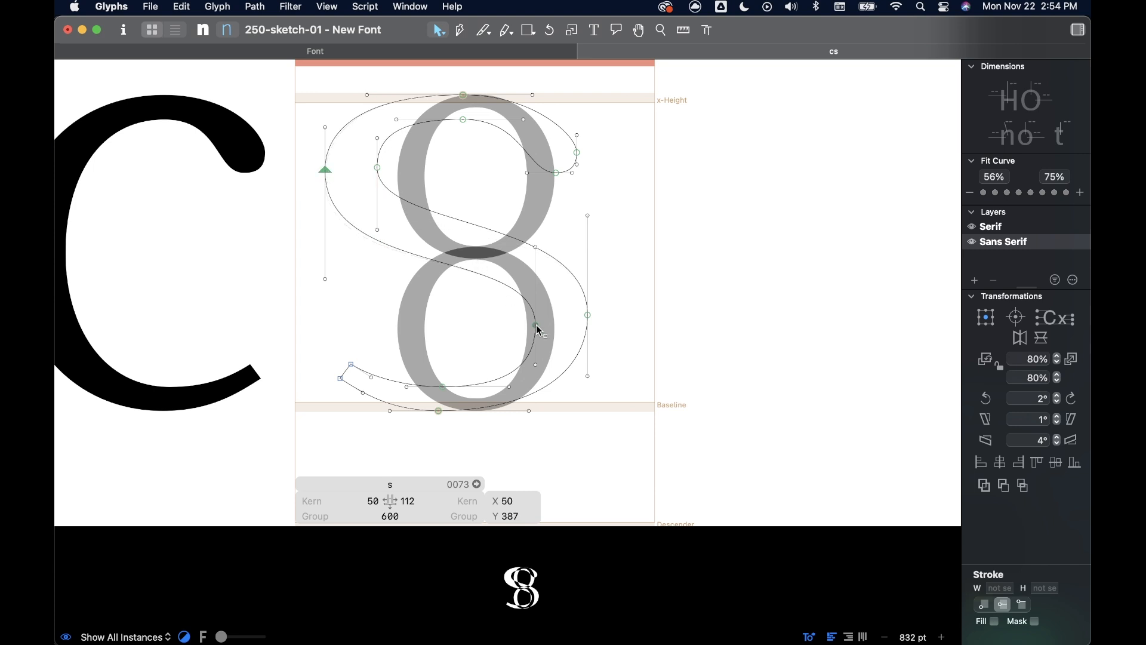
- Delete both o reference components from the s glyph
click(507, 262)
key(Delete)
click(528, 221)
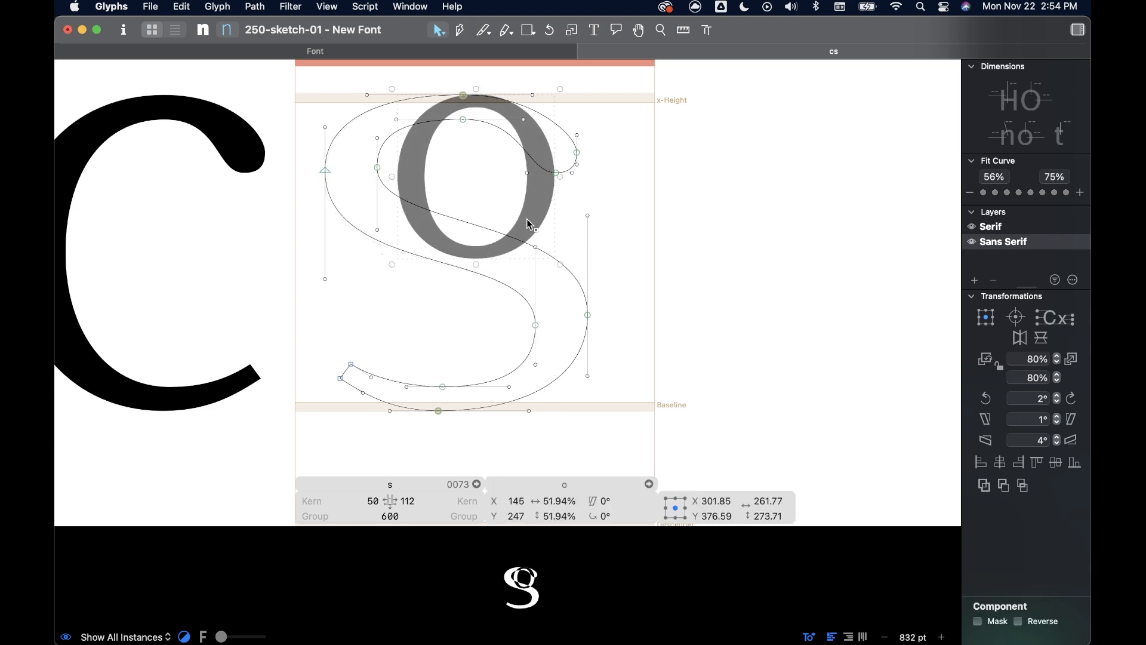
key(Delete)
scroll(493, 230, up, 5)
scroll(493, 231, down, 3)
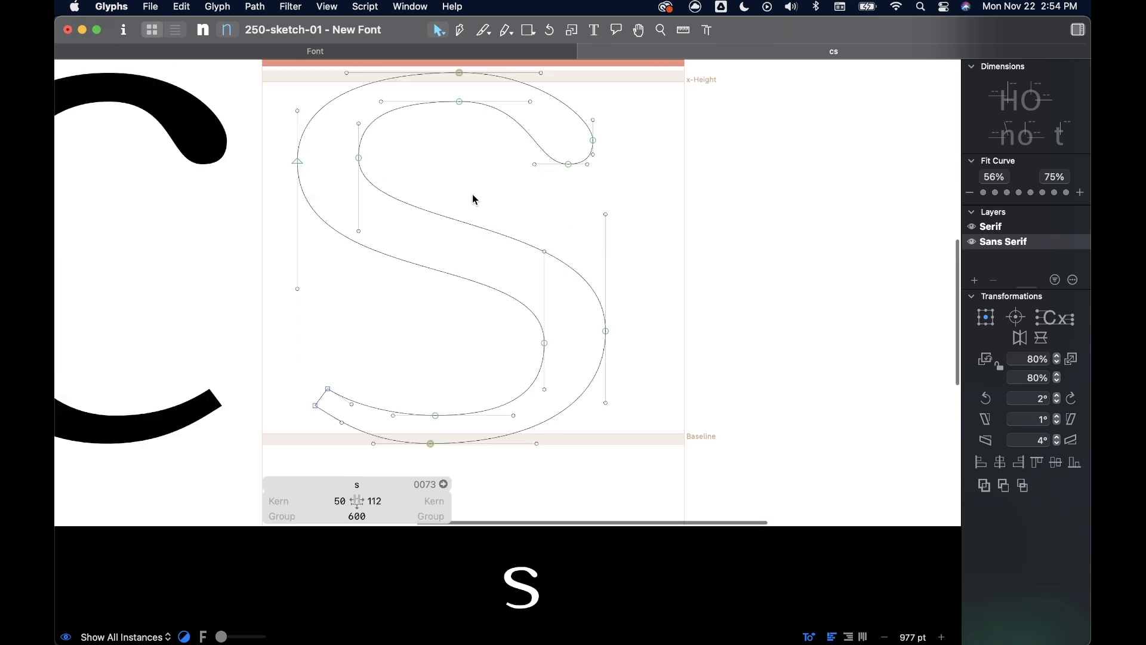
- Select the left node pair of the upper bowl and lower it together with its handles
scroll(443, 164, up, 1)
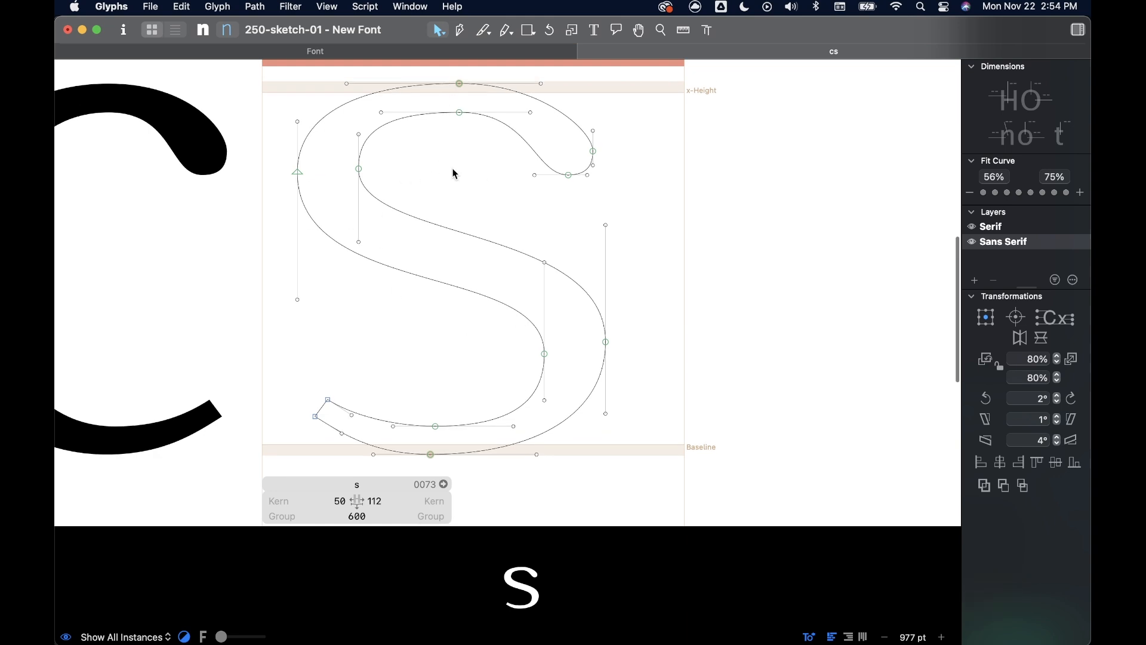
drag(389, 162, 271, 185)
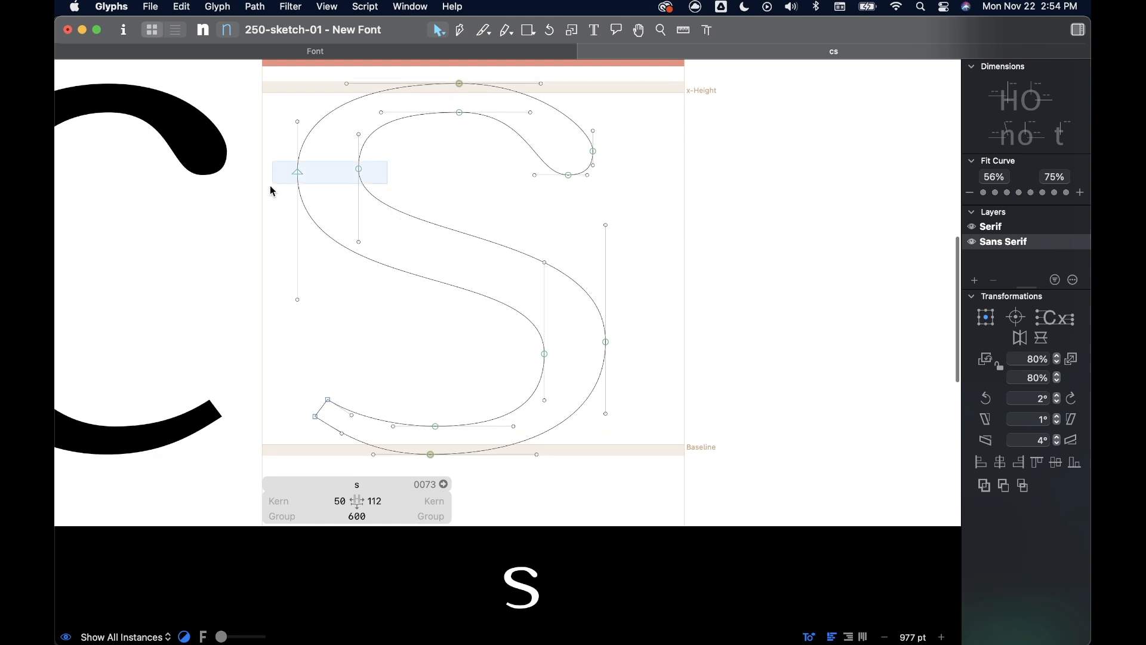
scroll(438, 182, down, 5)
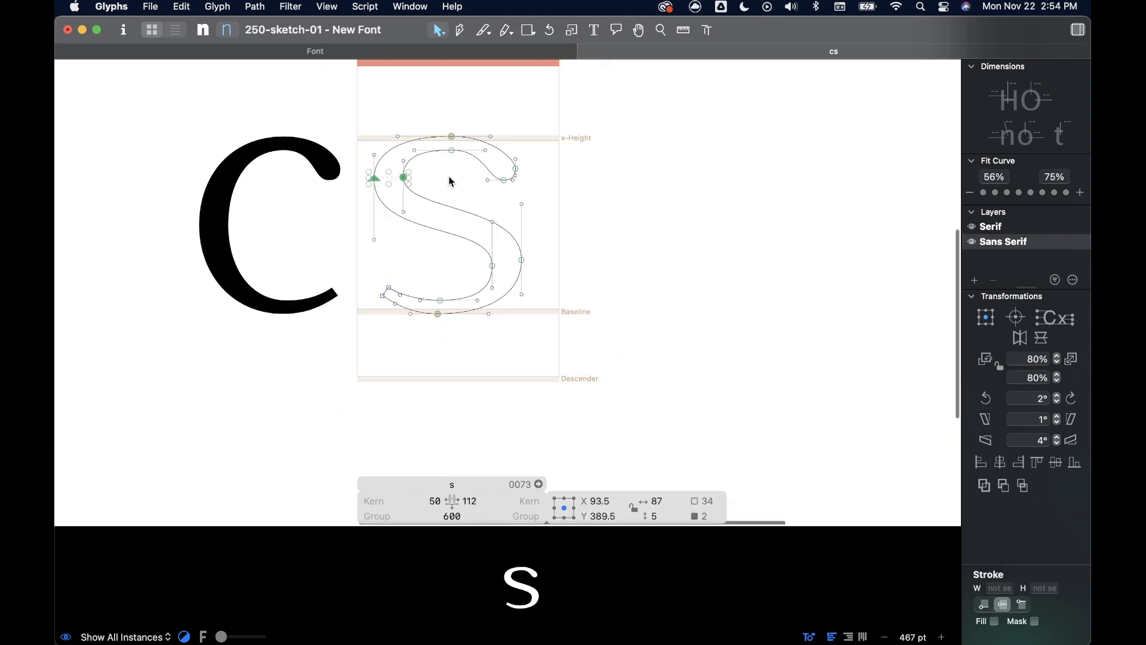
scroll(450, 179, up, 3)
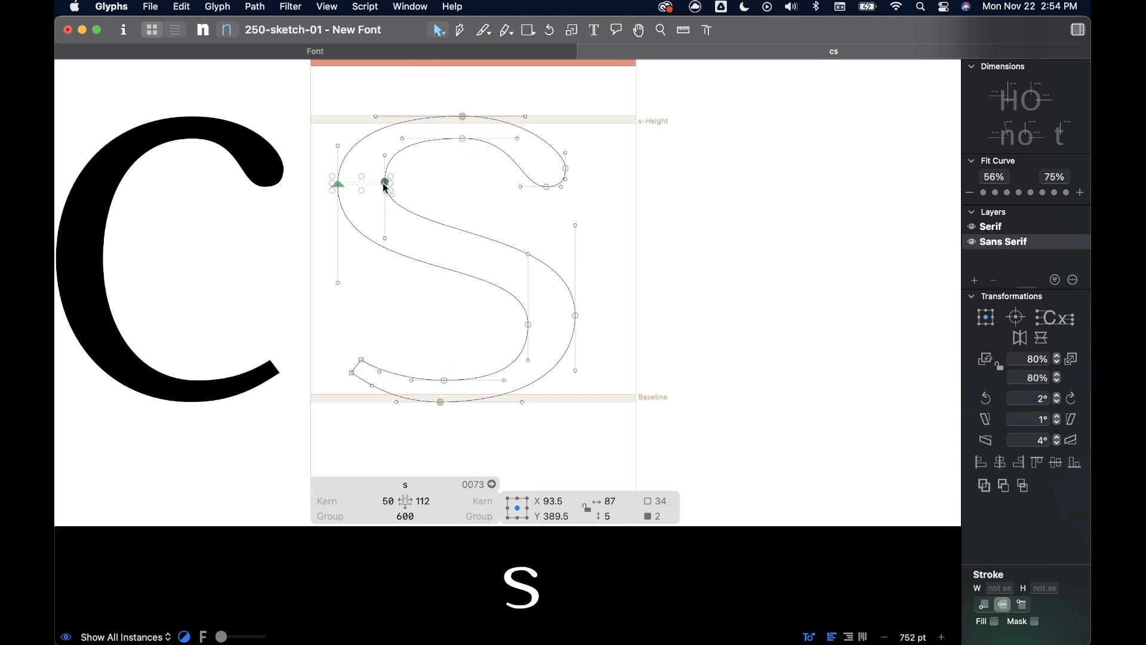
drag(387, 186, 386, 199)
- Shift the bottom node pair slightly to the right and lengthen the outer bottom node's right handle to 168 units
click(446, 381)
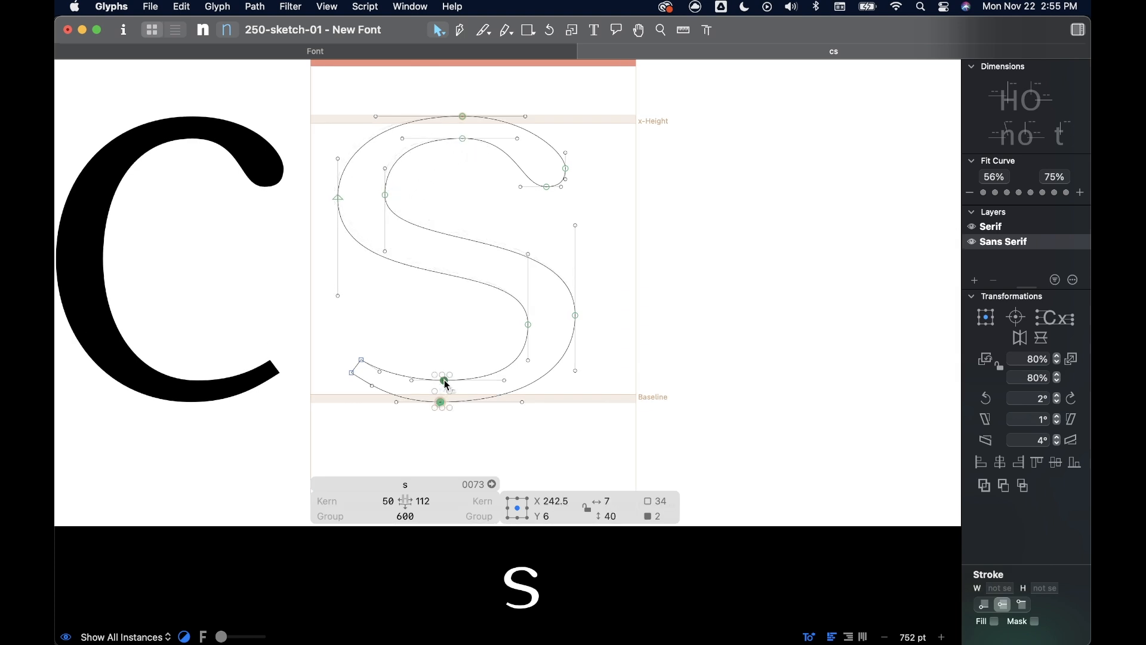
drag(448, 383, 461, 383)
click(555, 404)
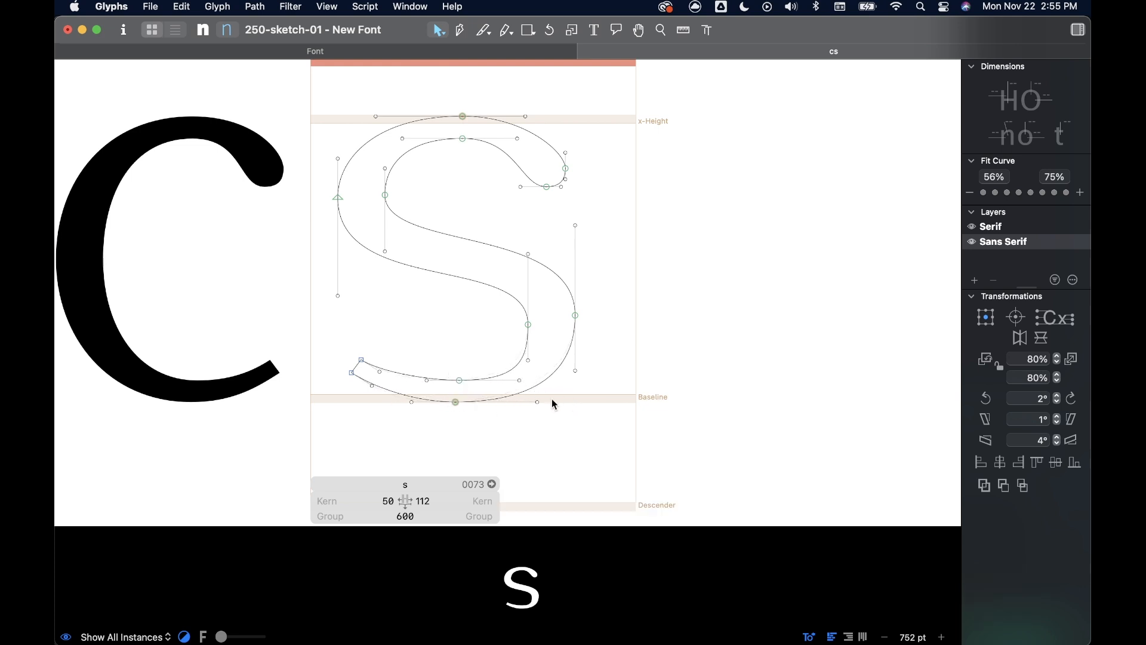
drag(539, 403, 547, 403)
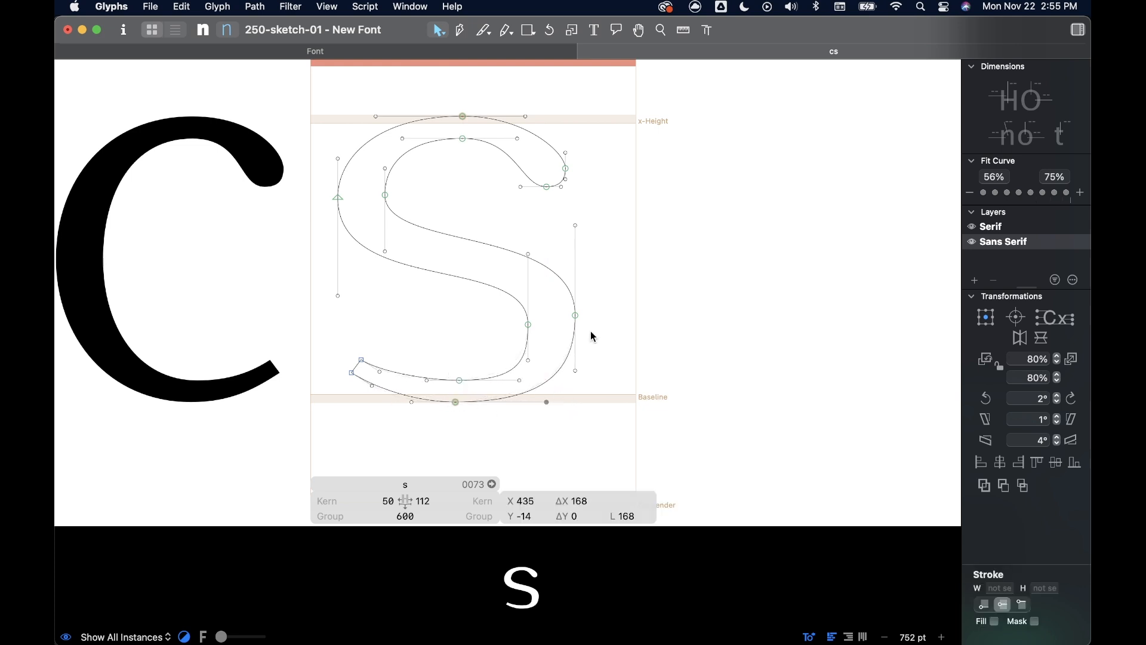
- Lower the outer right node to Y 130 and the inner right node slightly, and shorten the inner bottom node's right handle to 96 units
drag(577, 315, 576, 324)
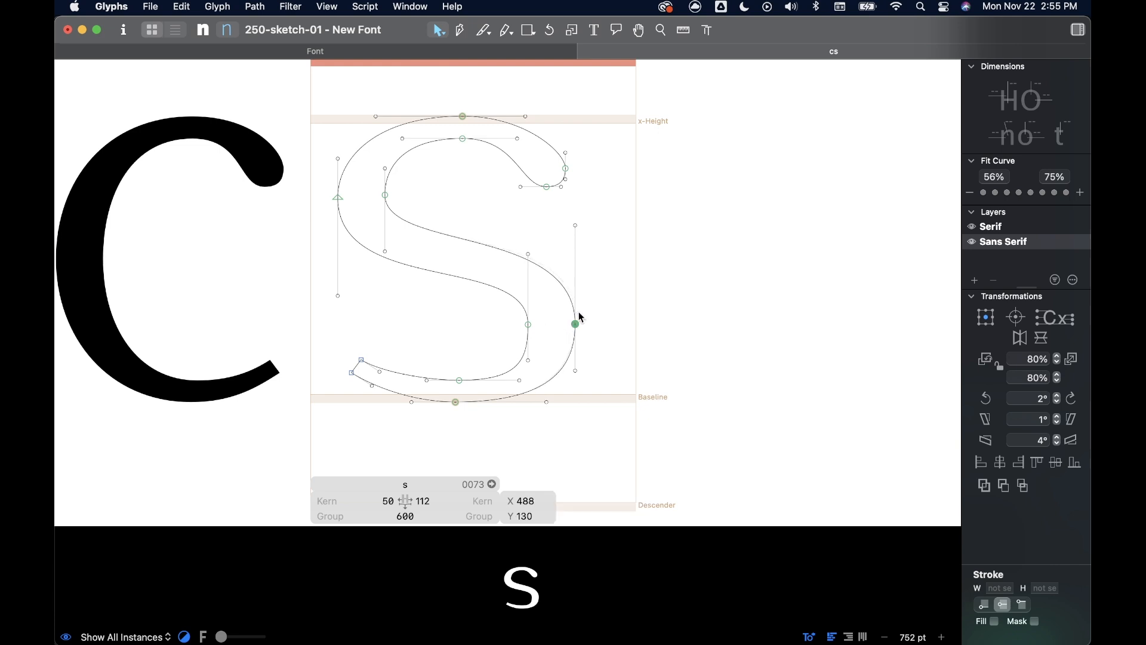
click(554, 254)
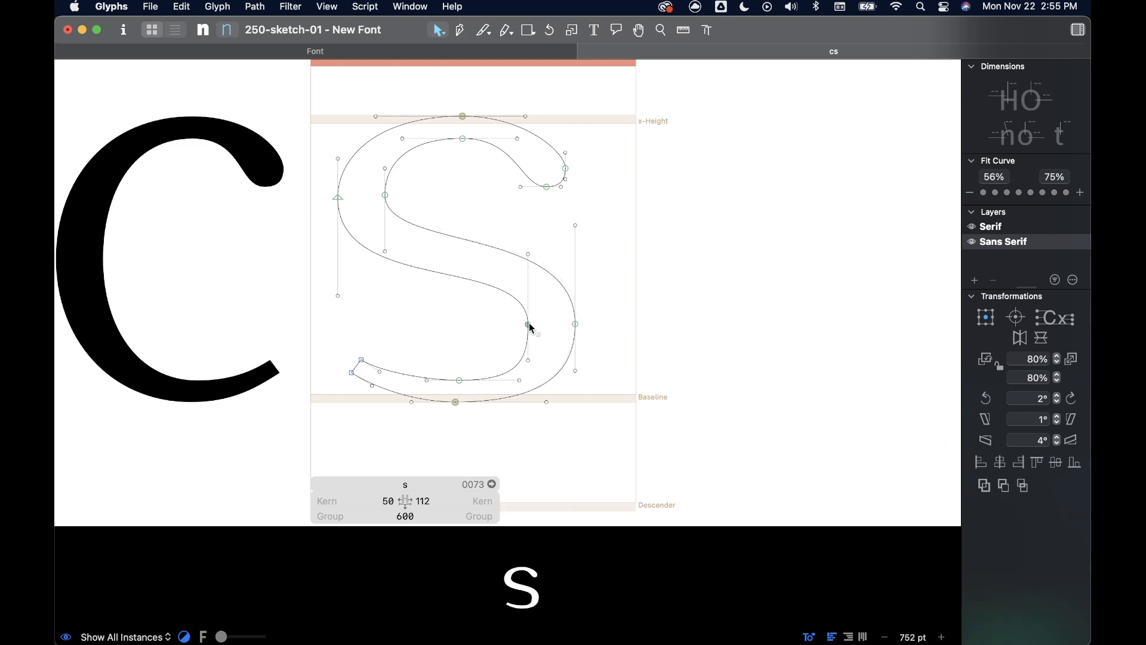
drag(529, 262, 512, 380)
key(super+z)
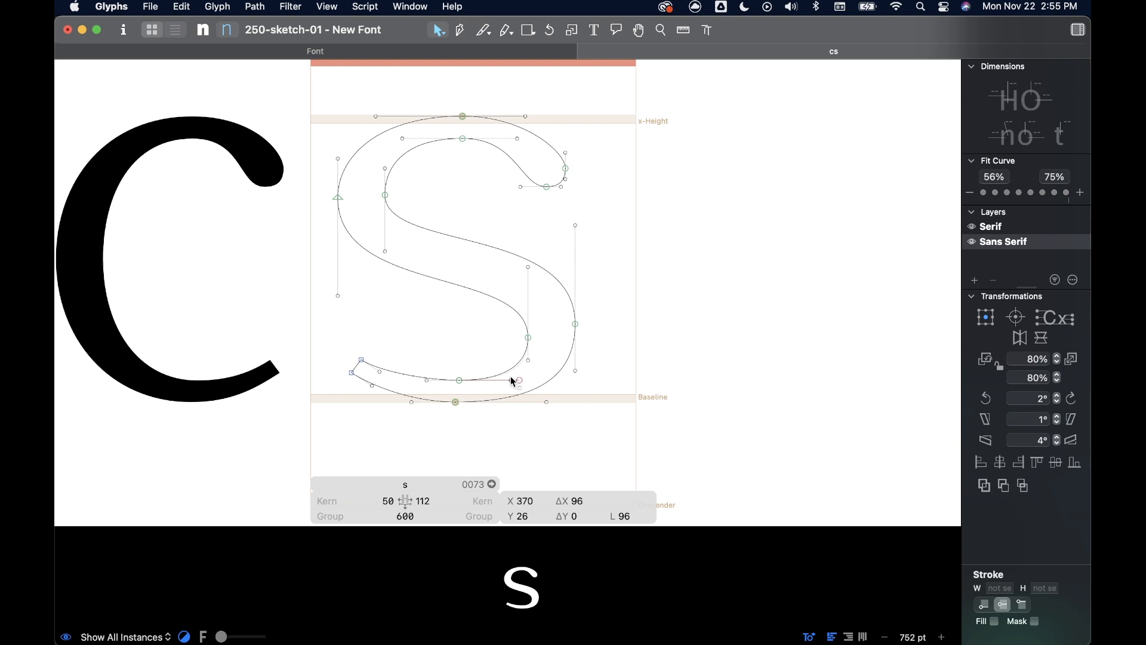
- Raise the inner left node slightly and adjust the lower handles of the left node pair
click(412, 258)
drag(388, 255, 388, 168)
click(466, 184)
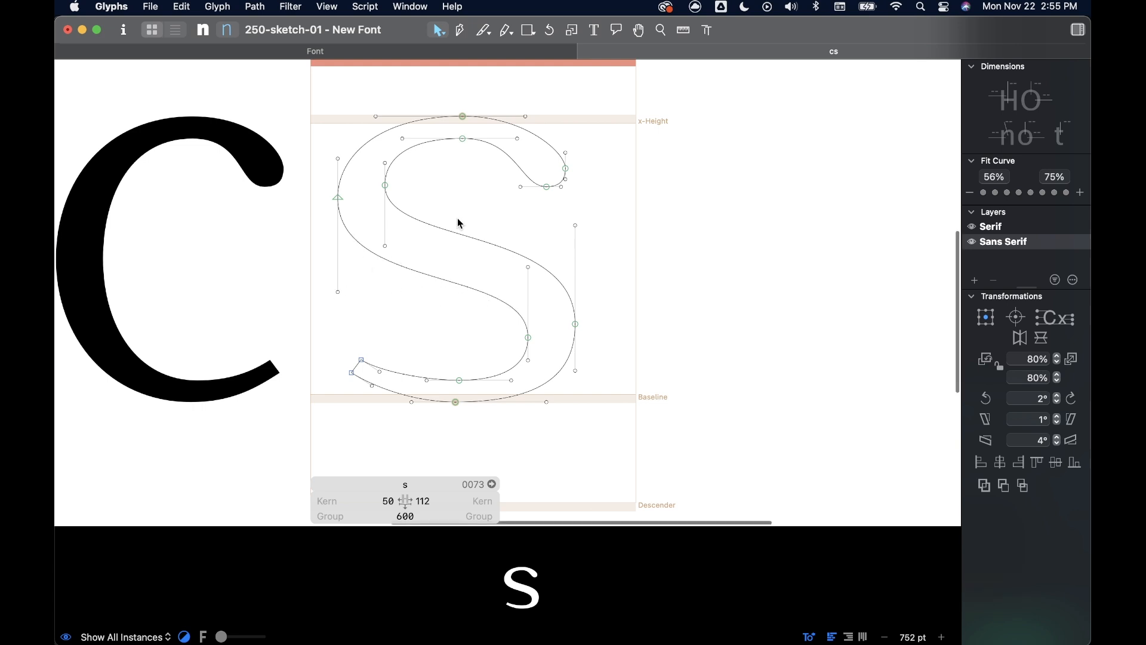
- Try adding one node at the middle of each spine edge with the Pen tool, and undo both insertions
key(p)
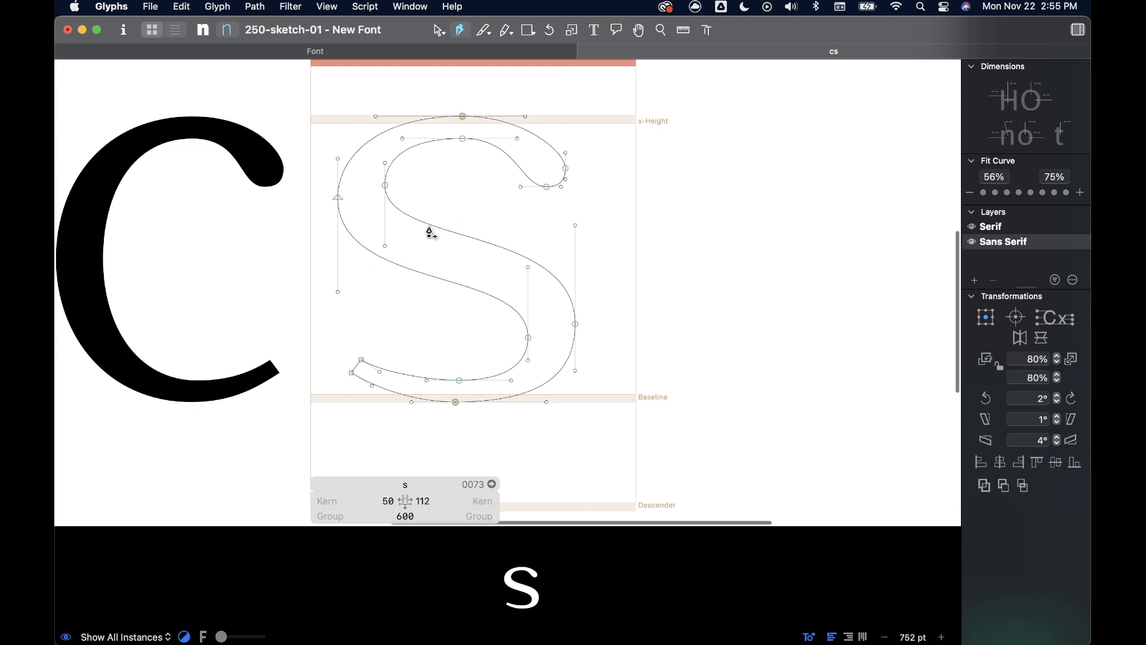
click(465, 236)
click(457, 283)
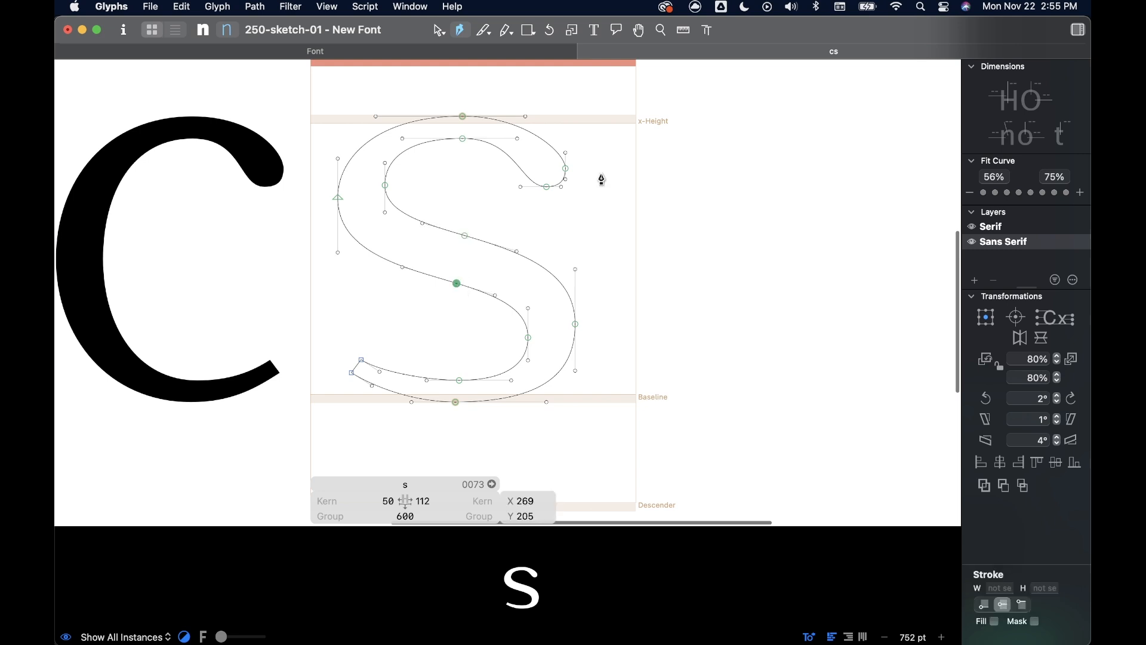
key(super+z)
key(super+z)
- Insert two nodes on each edge of the spine, one pair near its left end and one pair near its right end
click(418, 219)
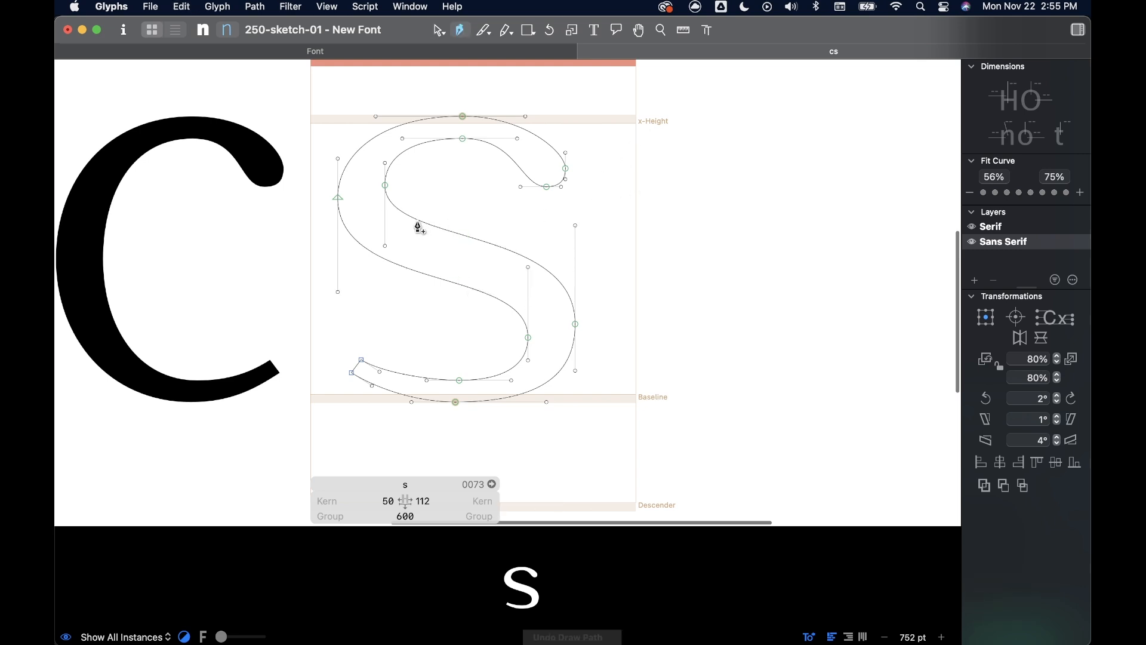
click(403, 266)
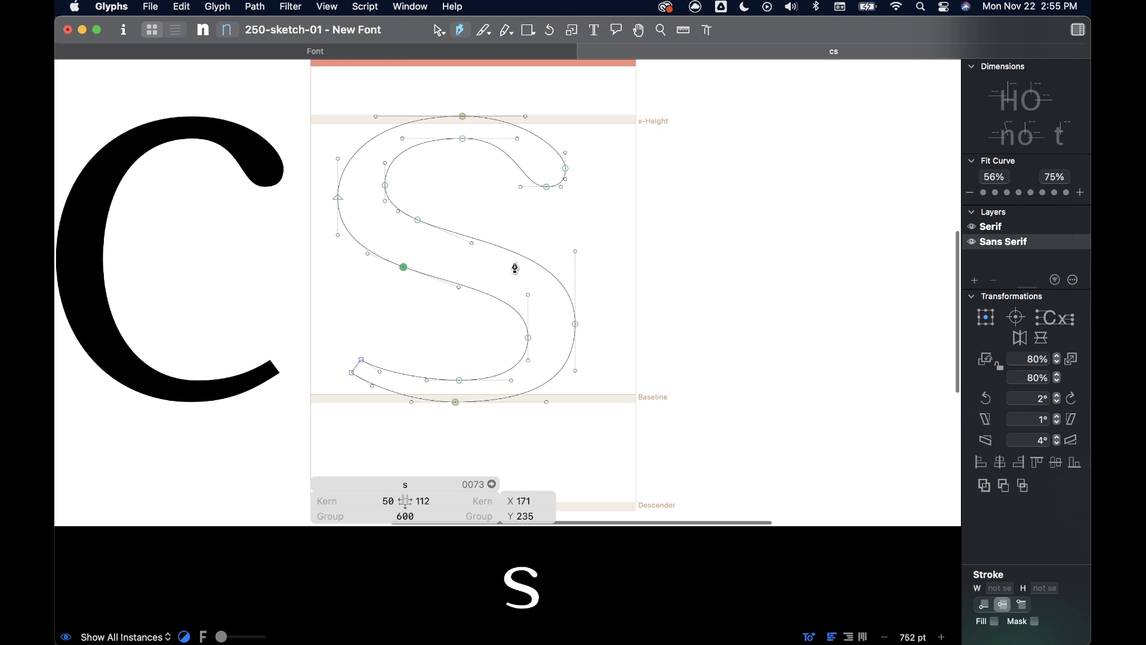
click(505, 249)
click(493, 297)
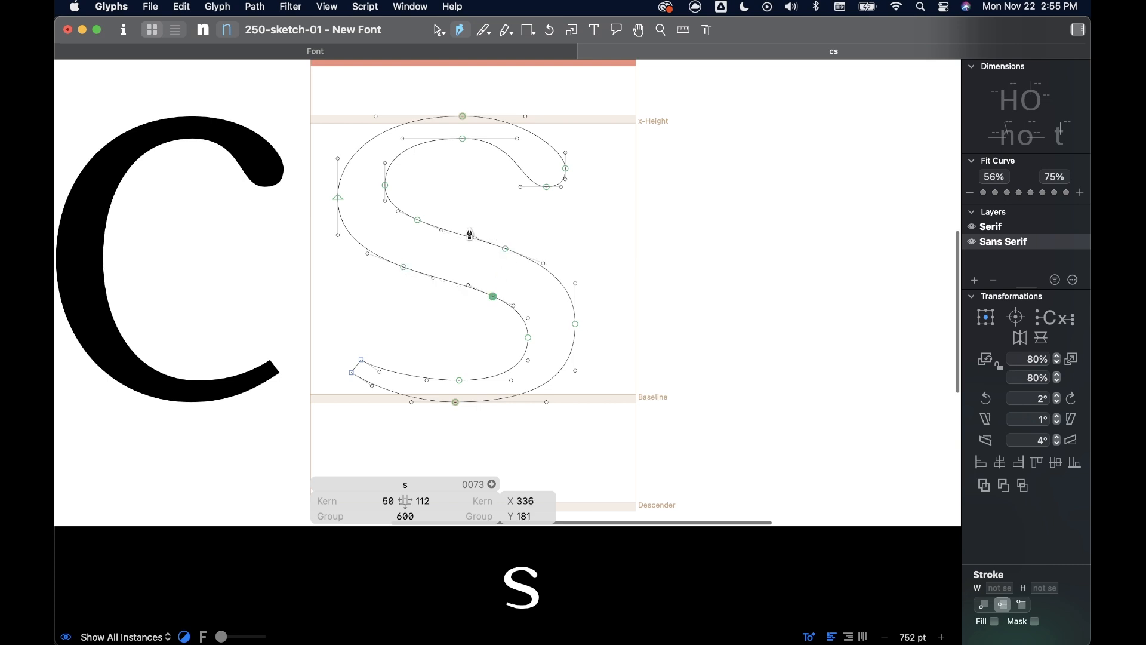
- Delete the curve handles between the new nodes on both spine edges to make straight segments
key(v)
click(475, 237)
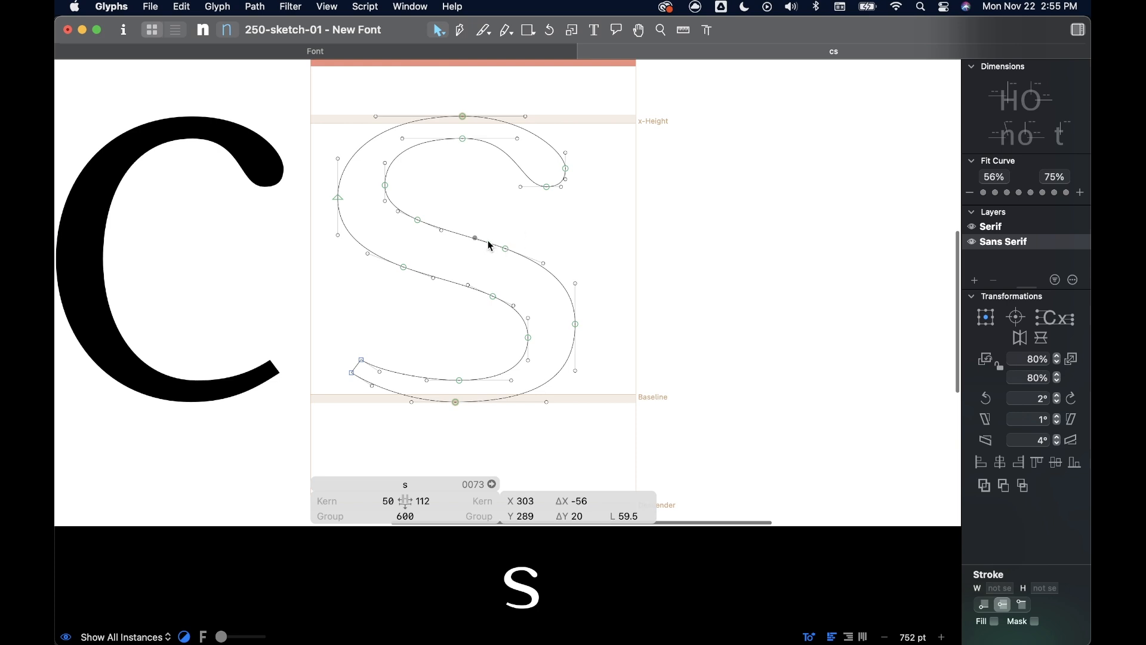
key(BackSpace)
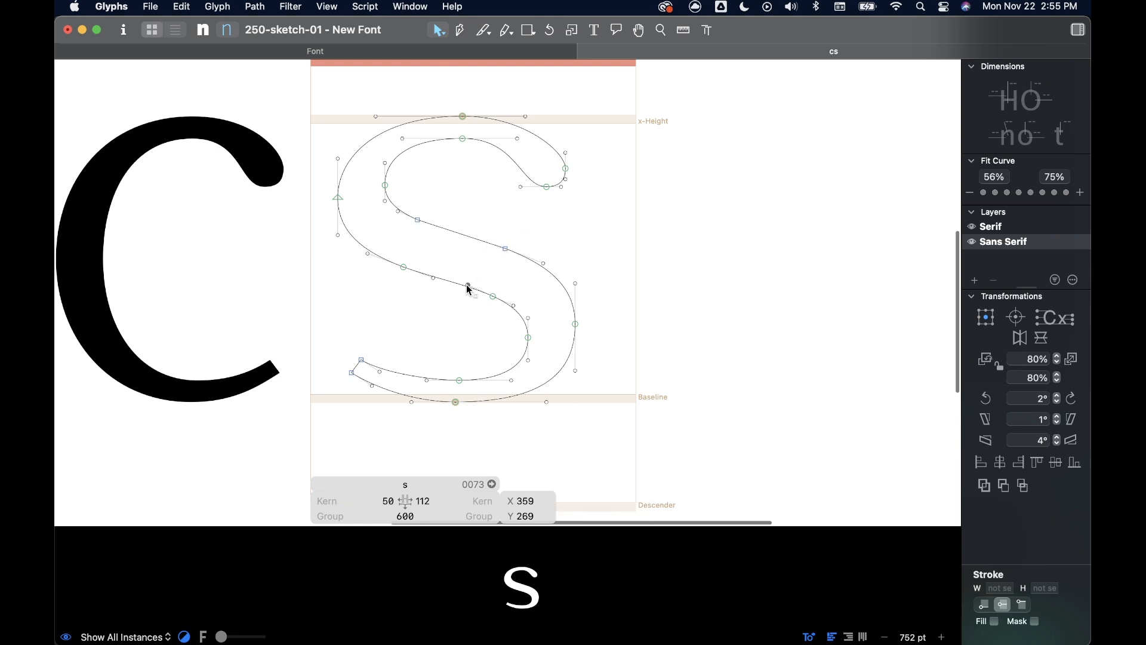
key(BackSpace)
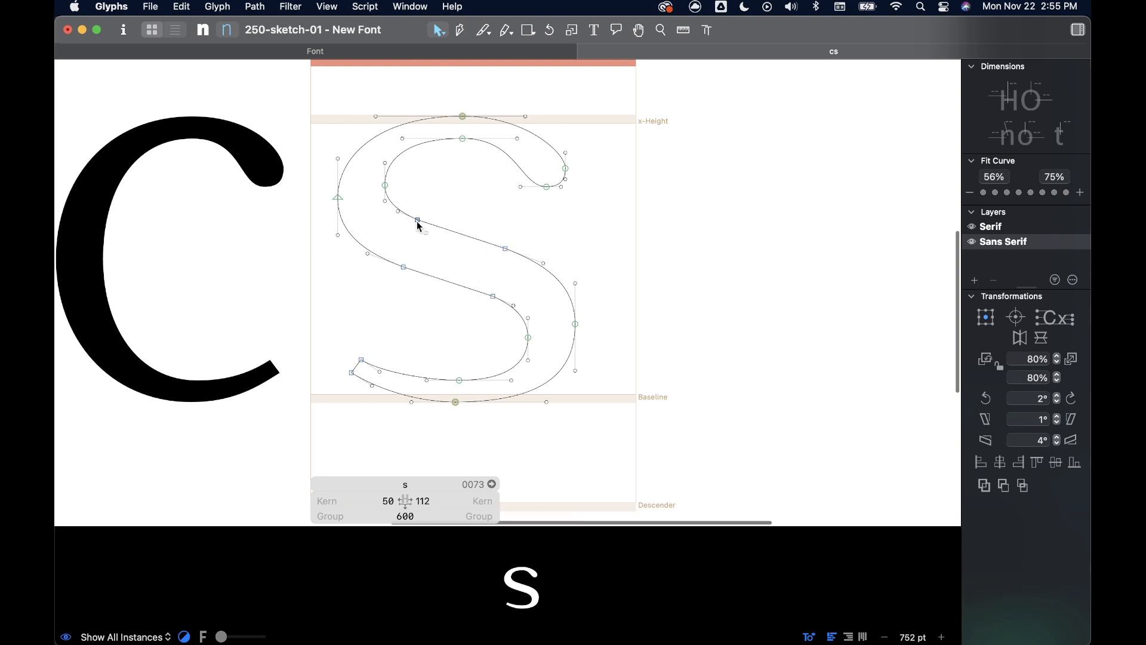
- Convert the four corner nodes at the ends of the straight spine segments to smooth nodes
click(418, 221)
click(404, 267)
click(493, 297)
click(506, 250)
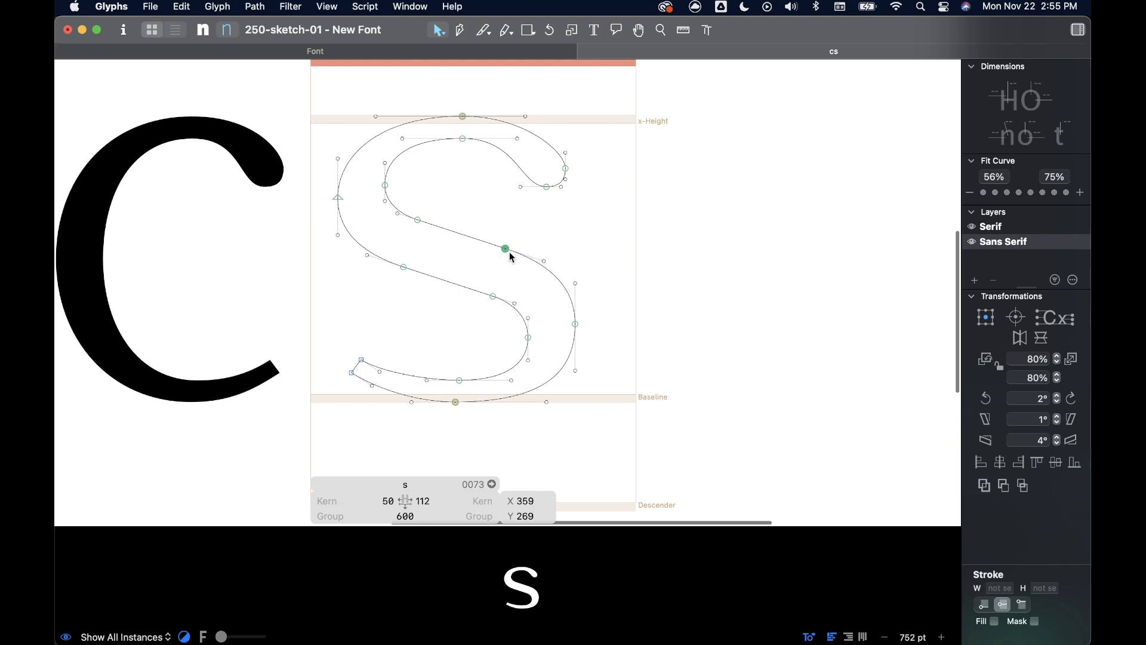
- Try moving the right node of the spine's upper straight segment, and undo the move
mouse_move(508, 251)
mouse_down()
mouse_move(508, 217)
mouse_move(504, 257)
mouse_up()
key(super+z)
key(super+z)
- Select the straight segment on the spine's lower edge and nudge it slightly to the left
click(593, 241)
scroll(495, 288, up, 3)
scroll(497, 288, up, 3)
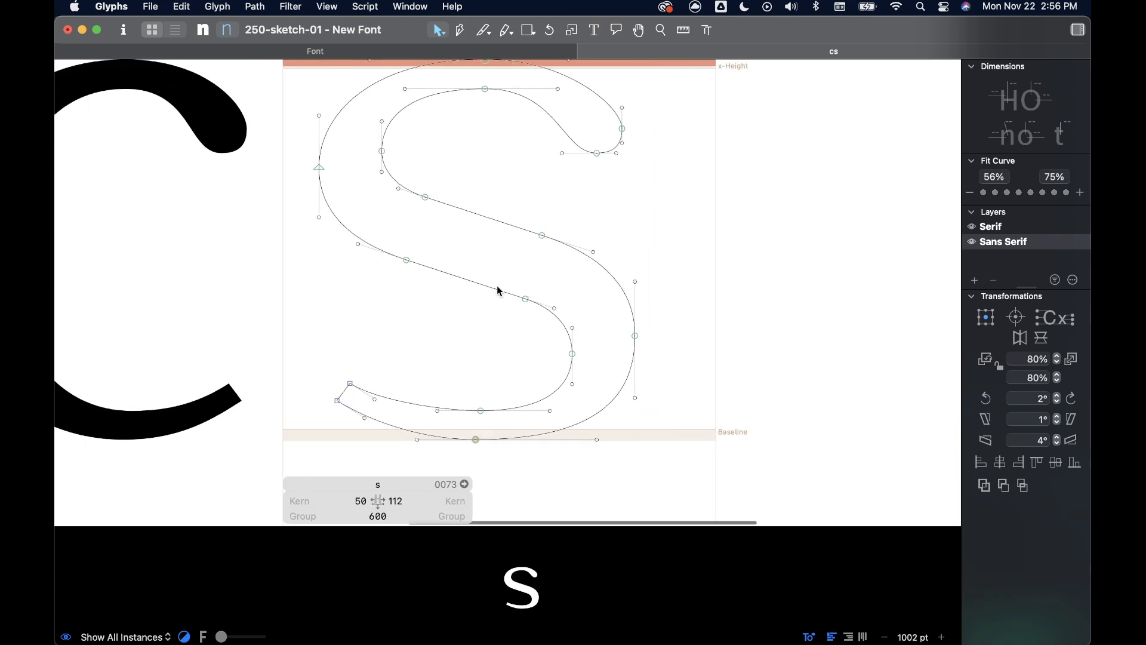
click(487, 290)
key(Left)
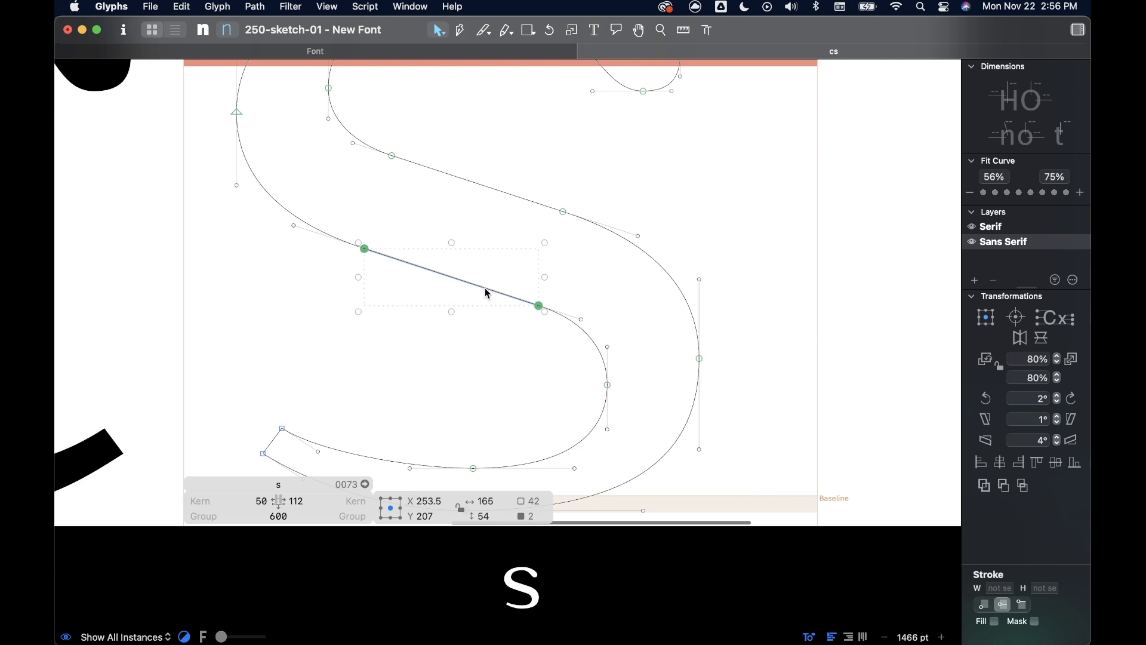
key(Down)
- Slide the left node of the spine's upper straight segment to X 211, Y 318 and adjust its curve handle
click(421, 148)
drag(394, 160, 361, 149)
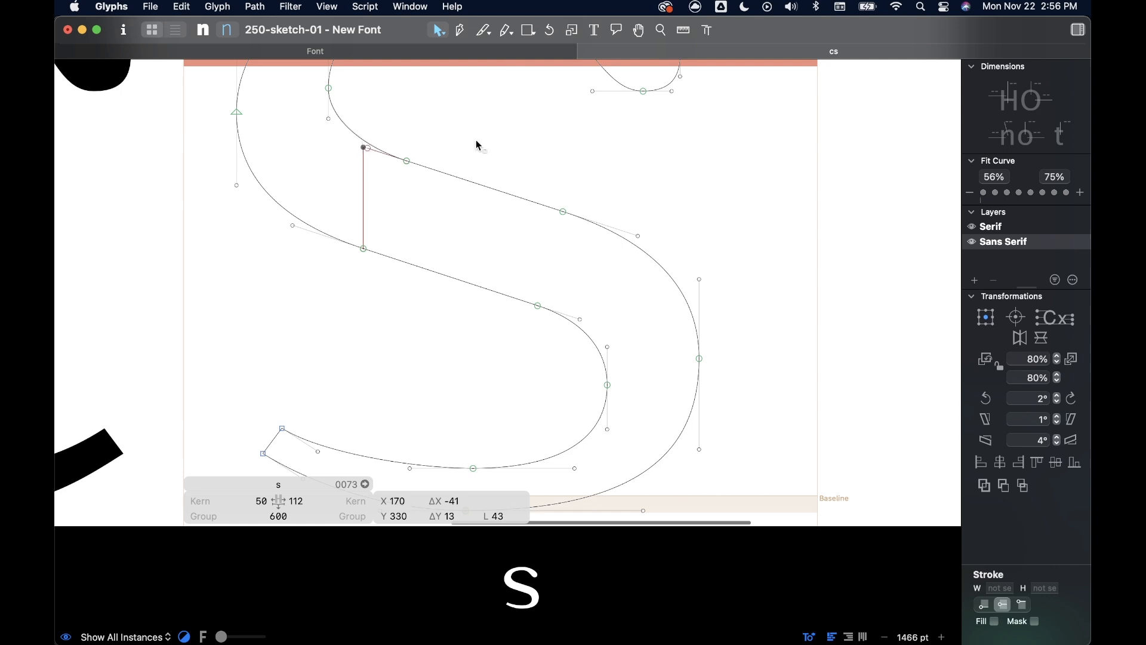
click(583, 169)
click(407, 161)
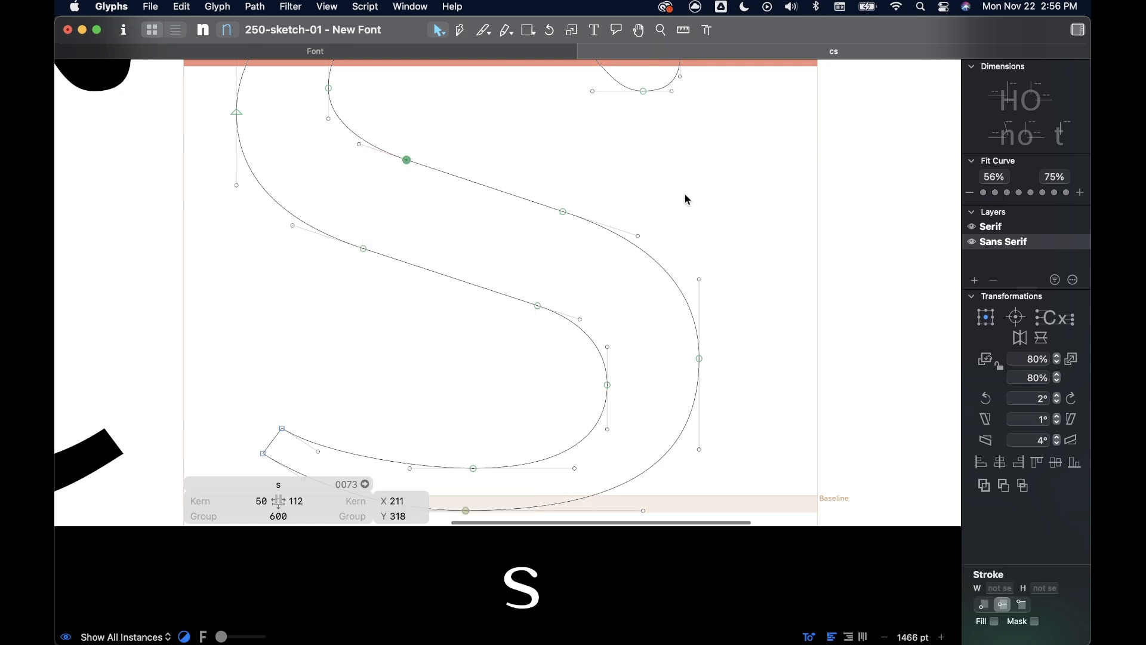
- Preview the filled s next to the c and compare the two letters' proportions and spacing
scroll(624, 373, down, 5)
scroll(625, 374, up, 1)
scroll(692, 311, down, 3)
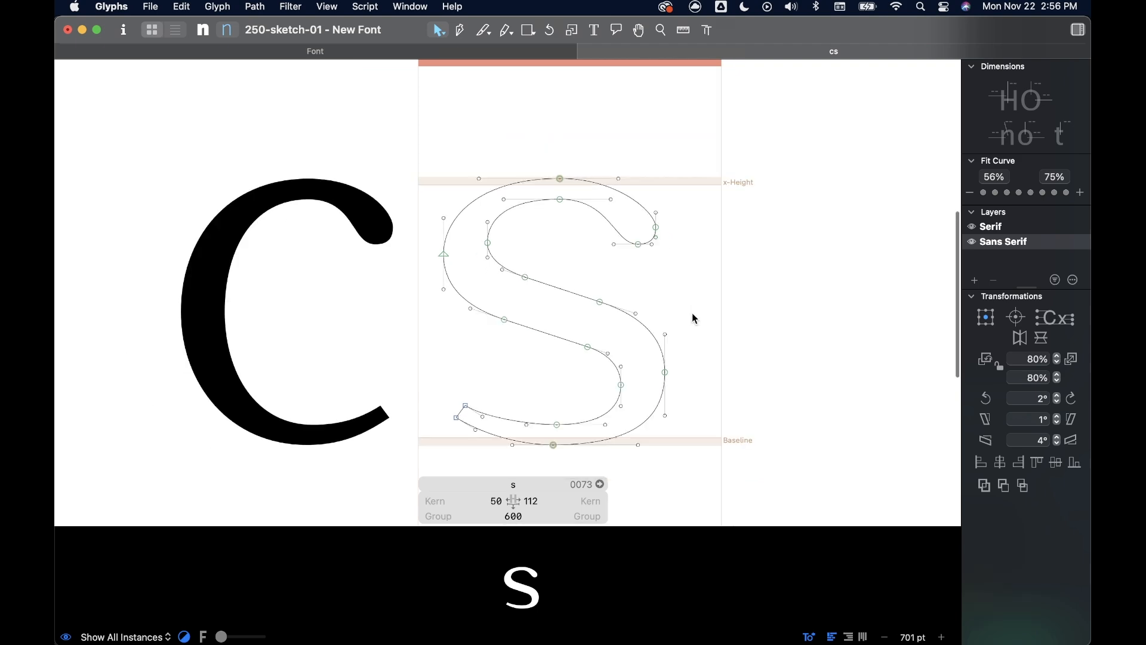
key(space)
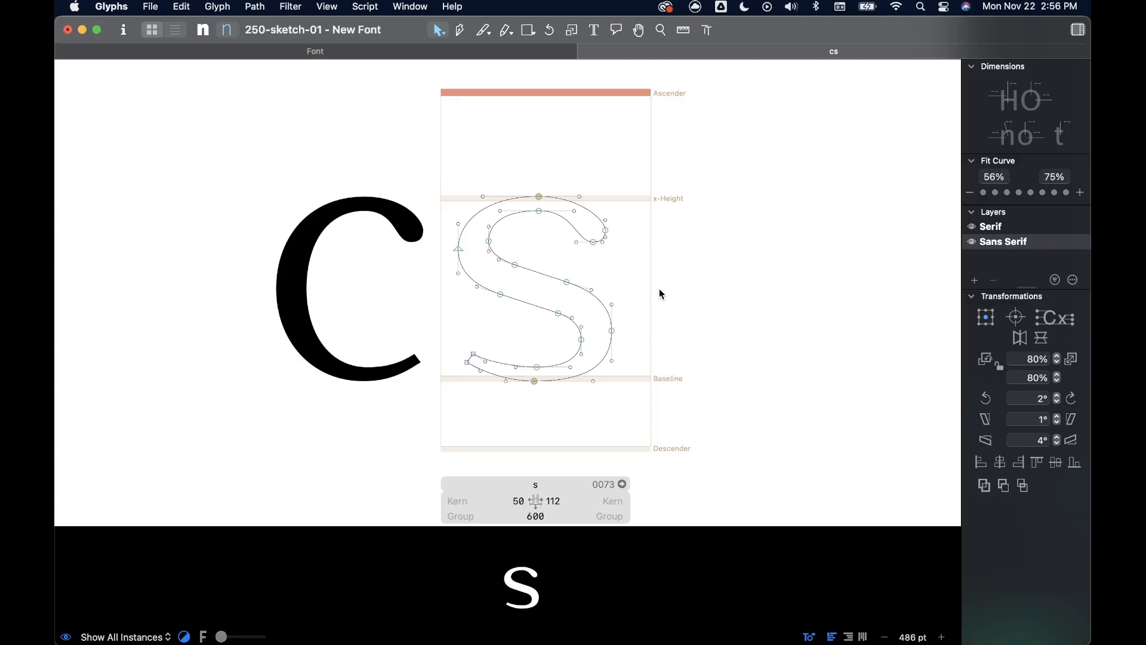
key(h)
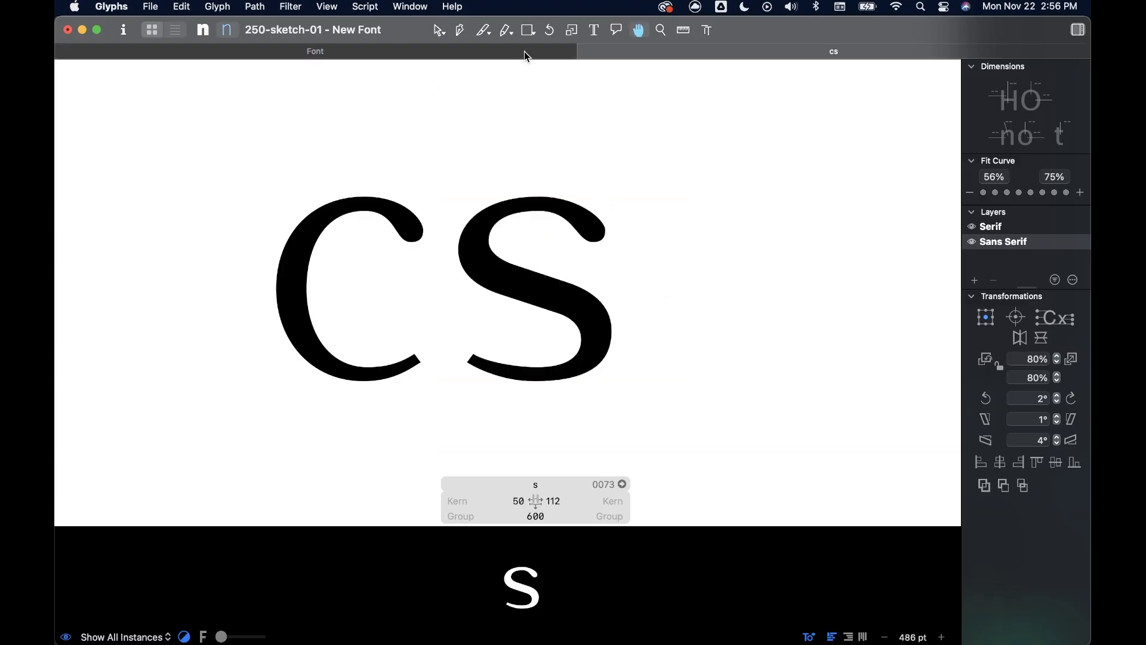
key(space)
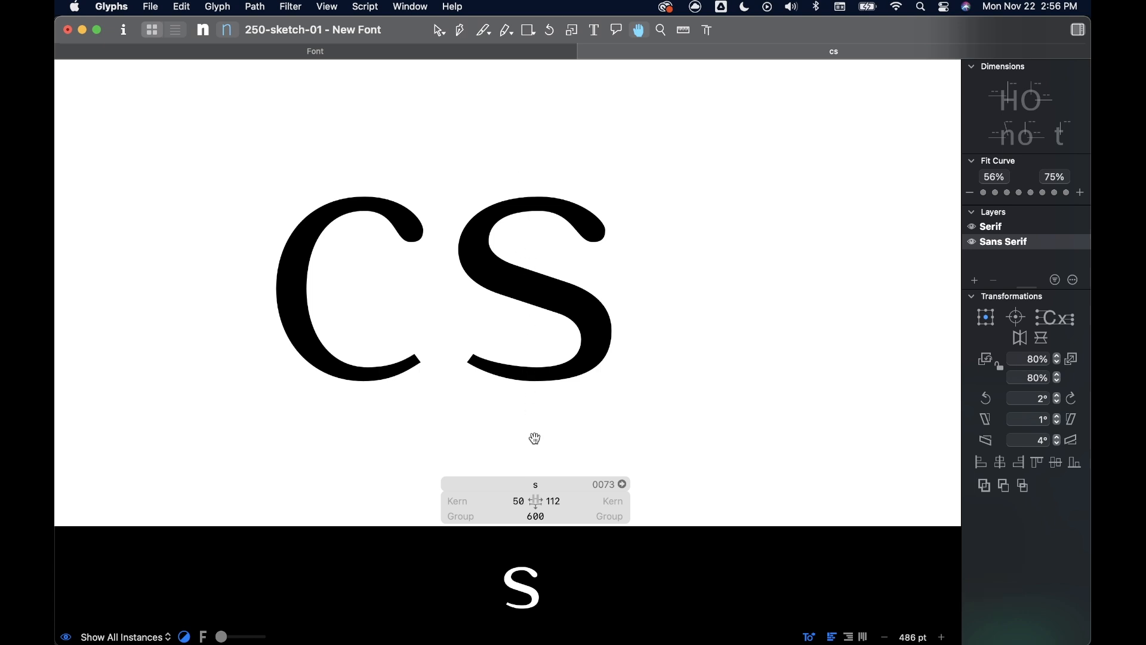
key(v)
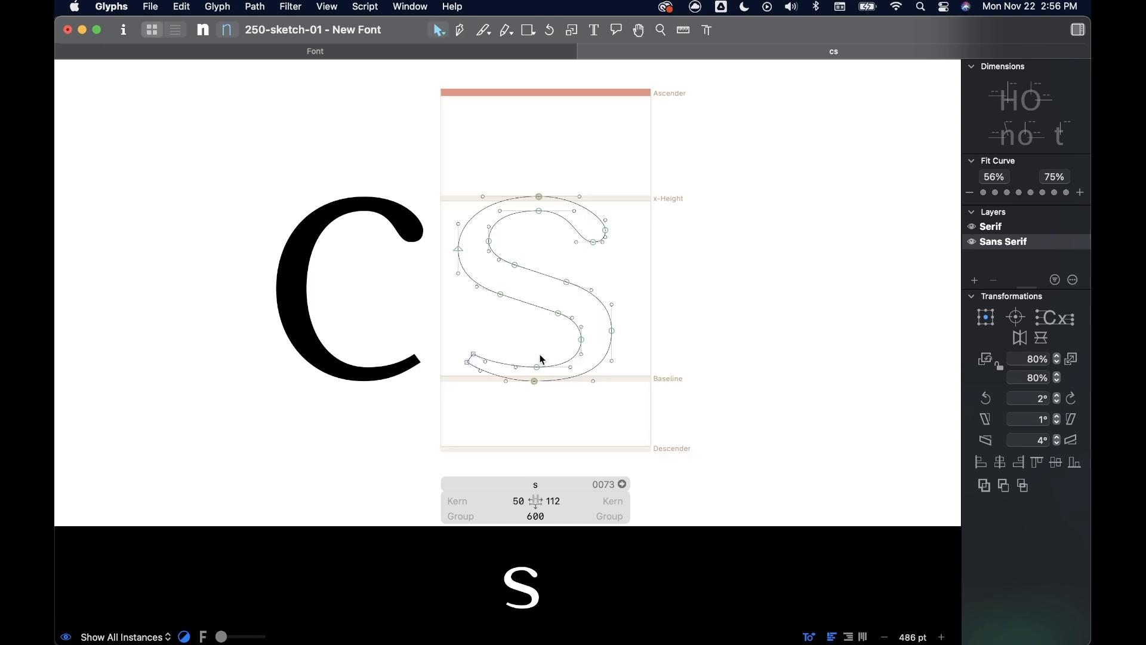
- Nudge the upper half of the s, including its bowl and terminal, right until the selection centre is at X 267
scroll(522, 333, up, 3)
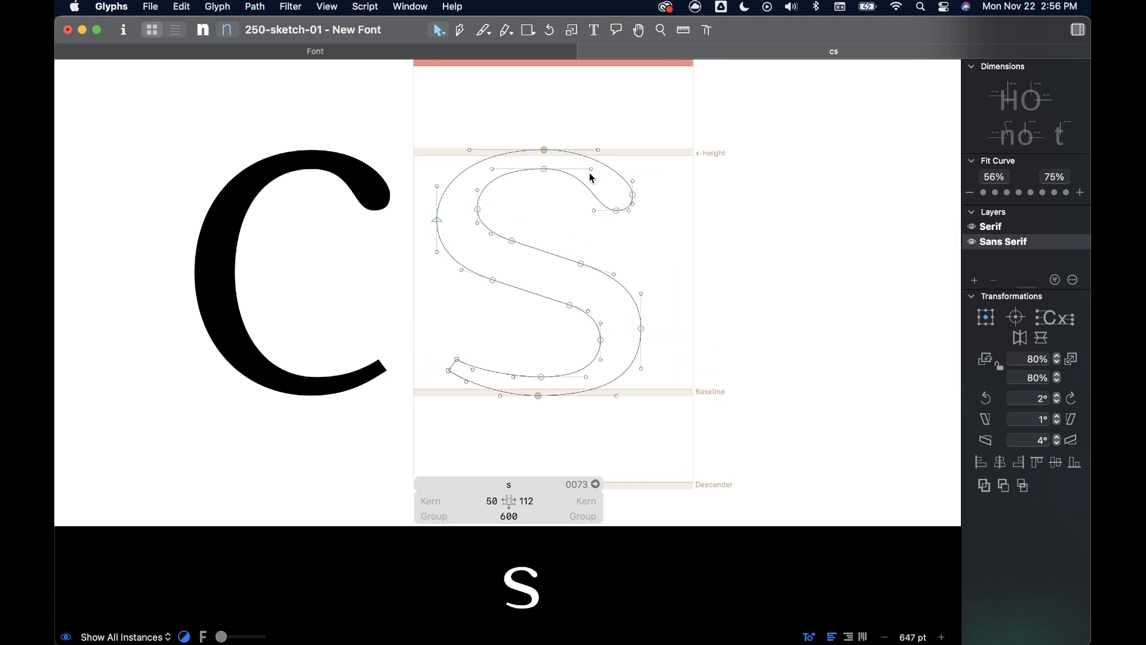
drag(416, 113, 561, 297)
drag(665, 236, 585, 186)
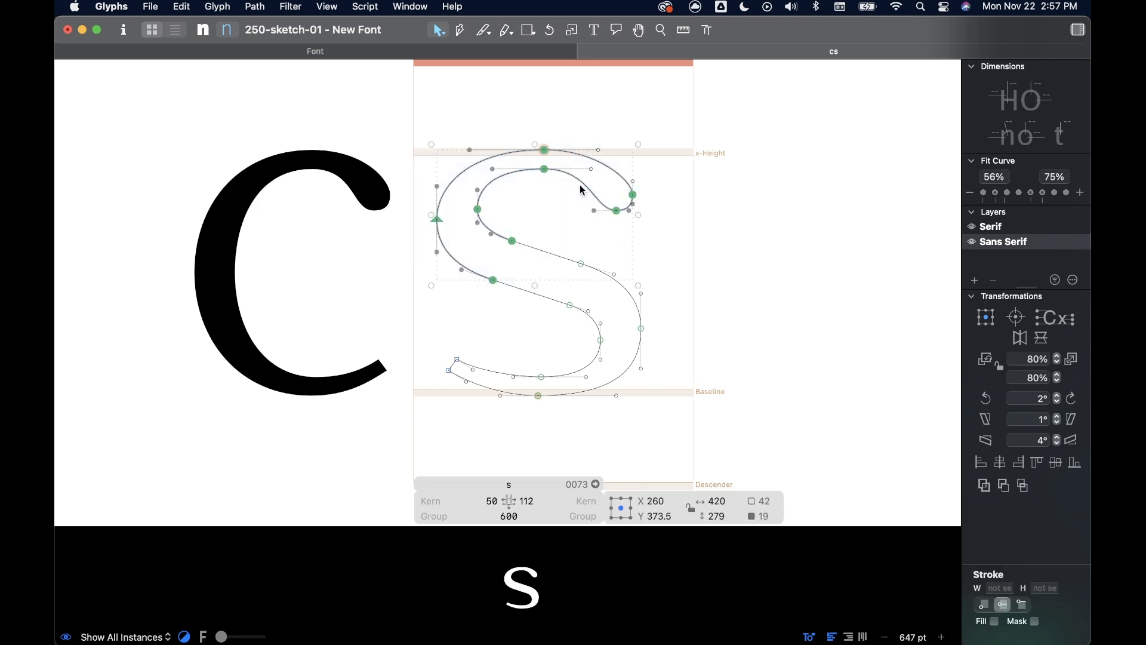
key(Right)
key(Right)
key(Right)
key(Right)
key(Right)
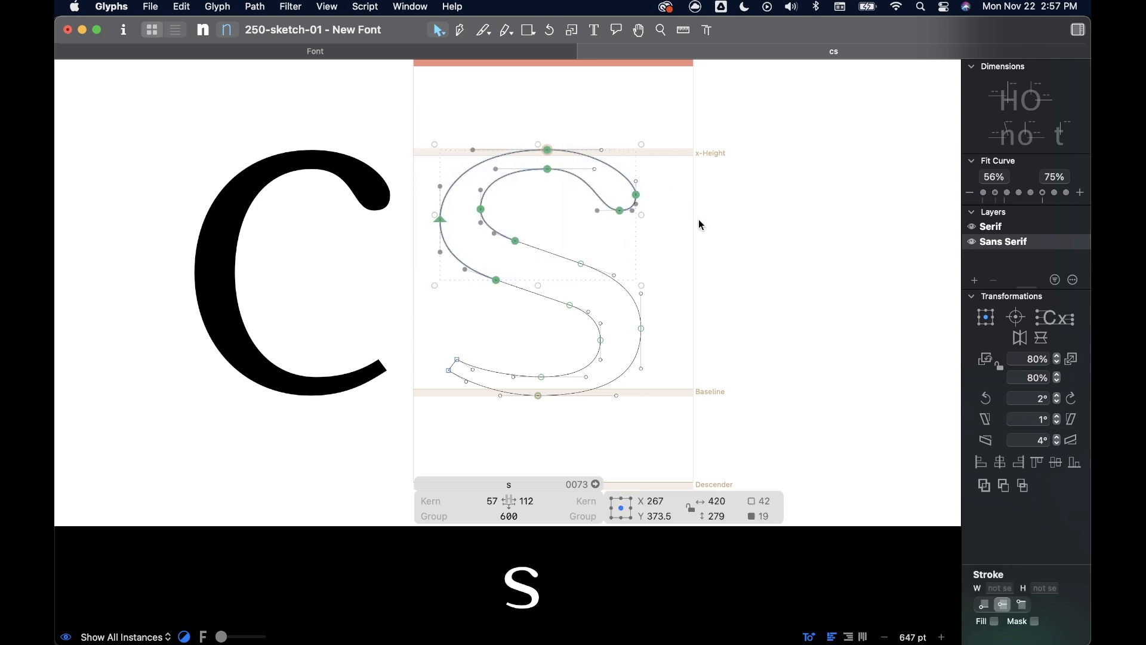
key(space)
scroll(493, 352, up, 5)
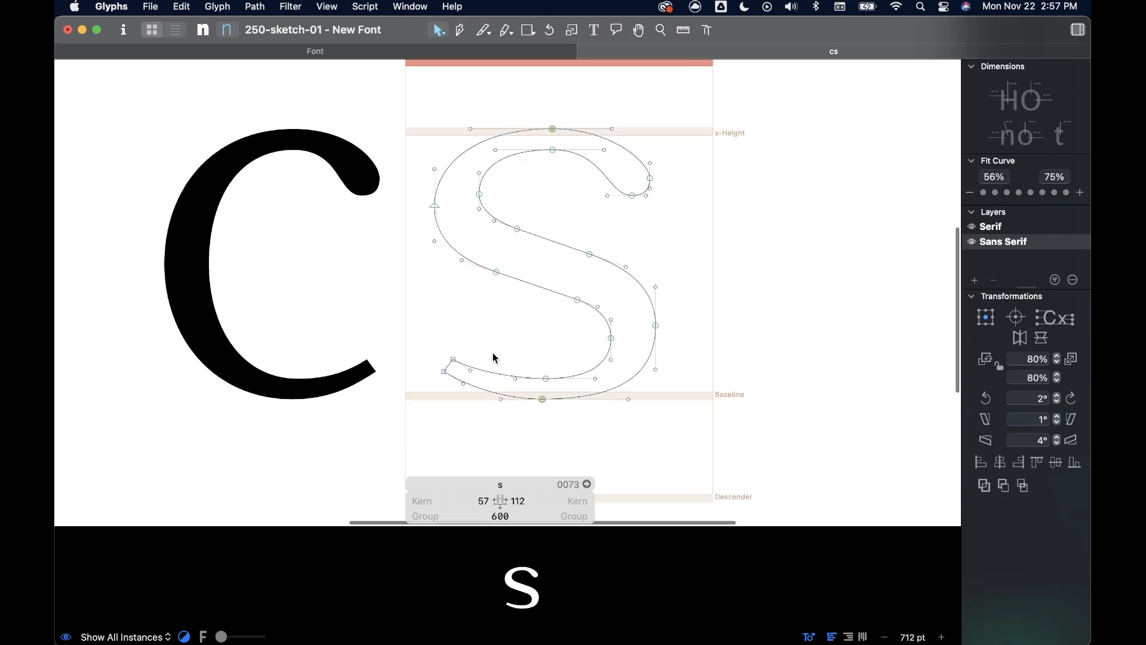
- Raise the end of the s's lower-left terminal by moving its two corner nodes upwards together
drag(384, 329, 465, 421)
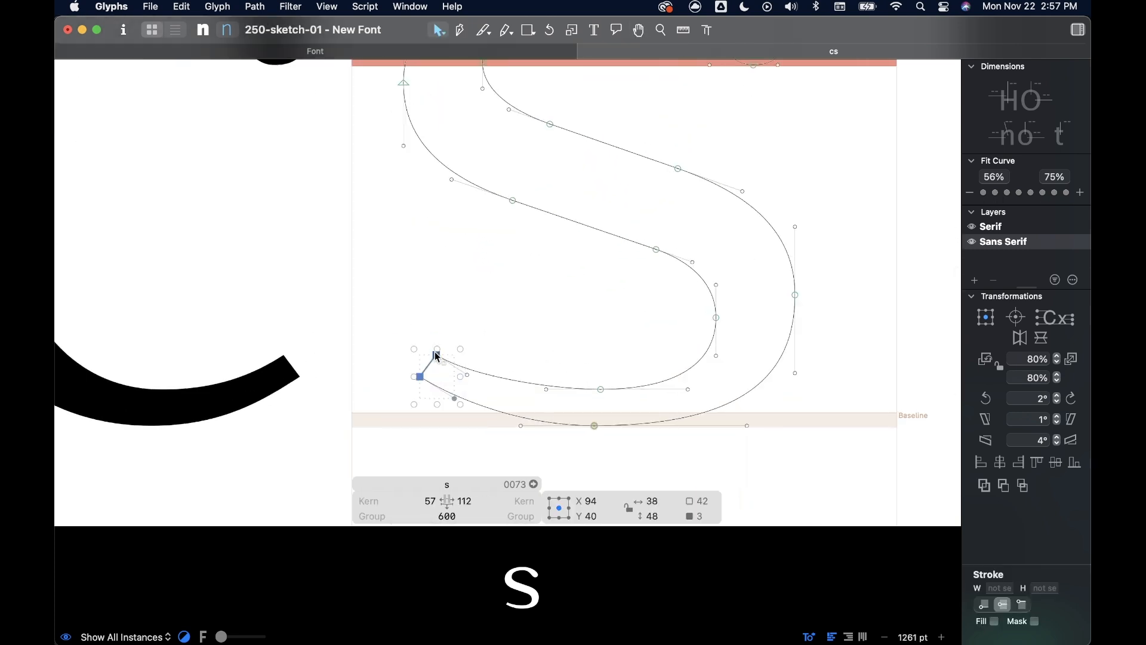
drag(437, 356, 431, 332)
click(487, 326)
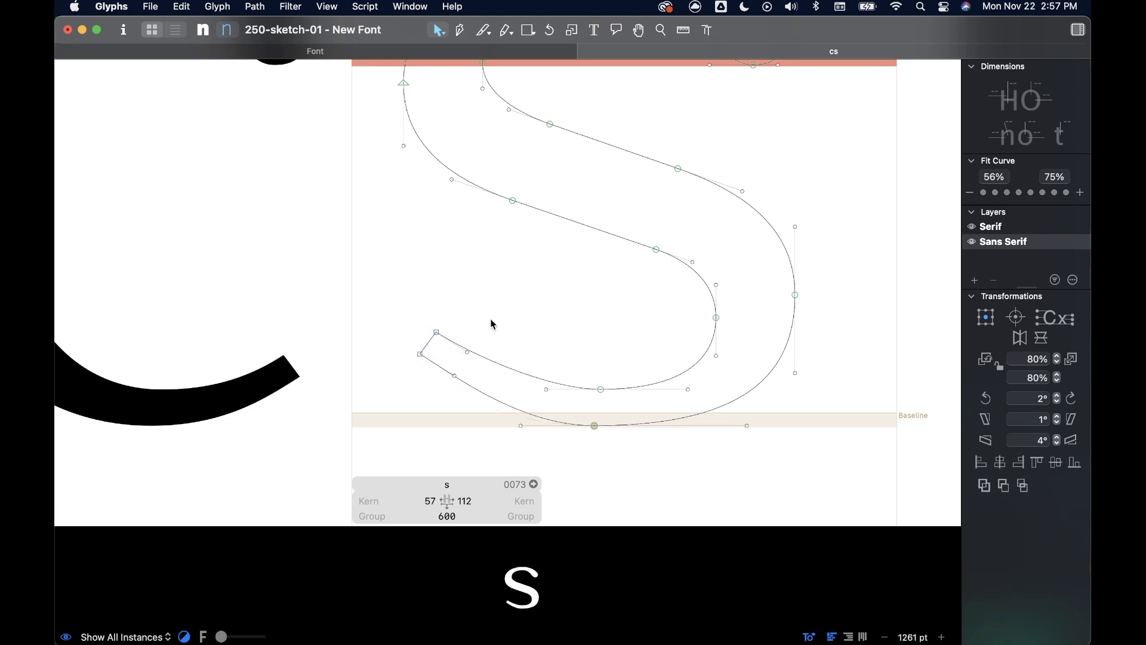
- Adjust the lower terminal's outer curve handle to X 107, Y 36, and slide the bottom extreme node to X 283
scroll(491, 322, down, 3)
scroll(492, 324, up, 1)
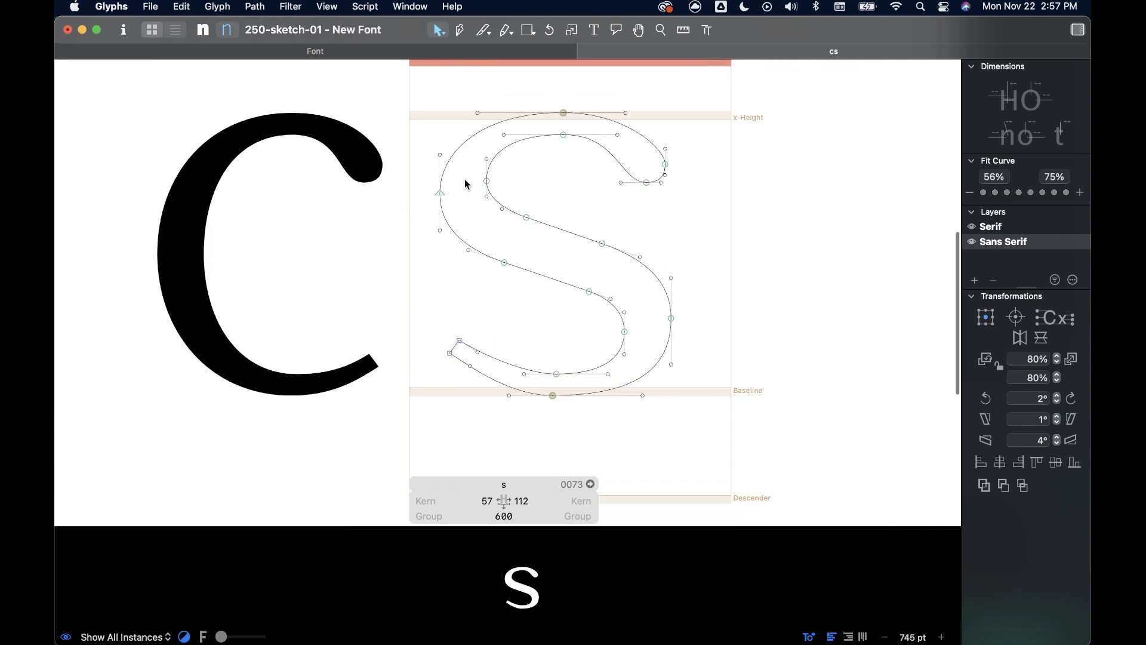
scroll(465, 181, up, 3)
scroll(519, 242, down, 3)
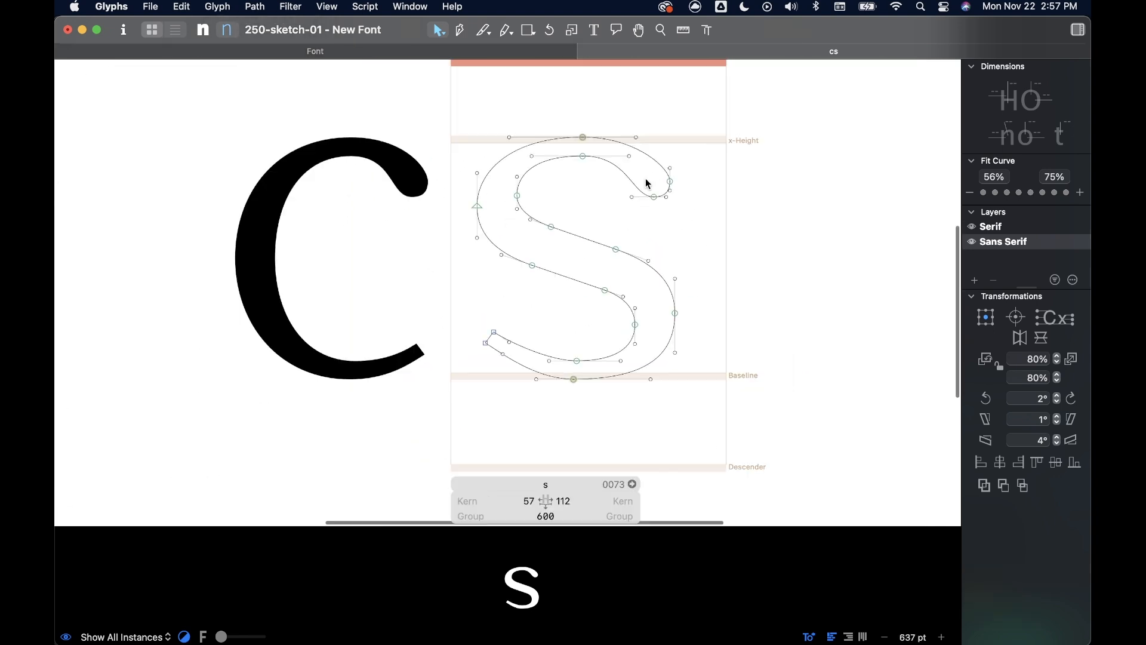
scroll(497, 329, up, 3)
drag(539, 329, 500, 392)
drag(520, 354, 519, 357)
click(517, 243)
scroll(517, 243, down, 3)
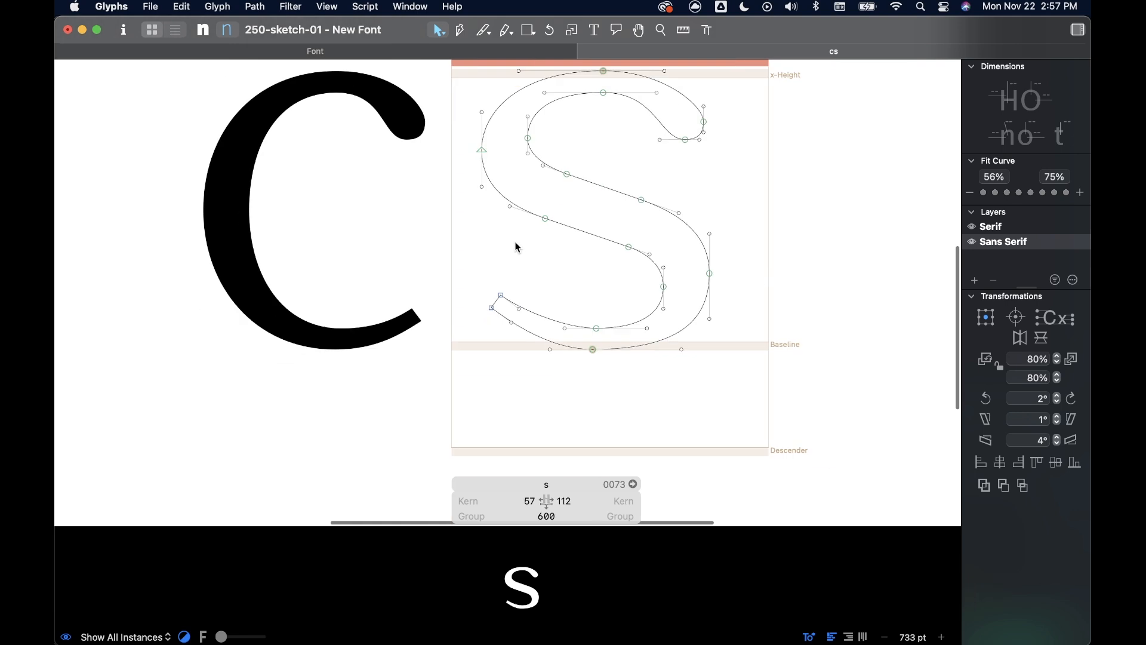
scroll(516, 242, up, 1)
scroll(516, 242, up, 2)
click(512, 288)
drag(512, 289, 514, 291)
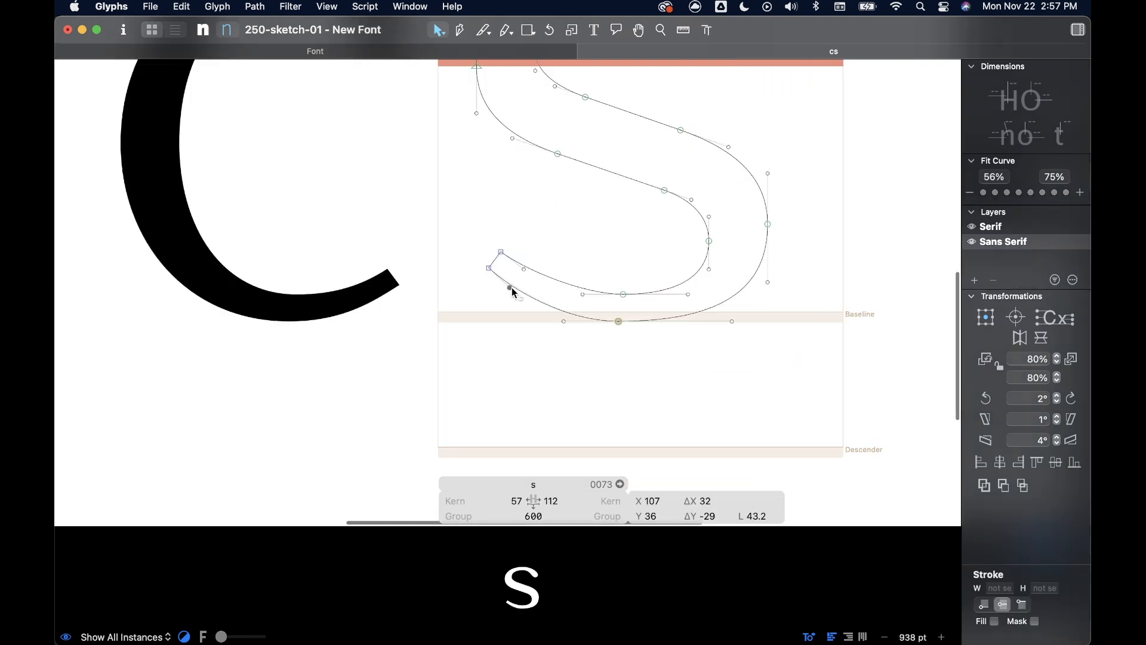
click(620, 322)
scroll(629, 323, up, 6)
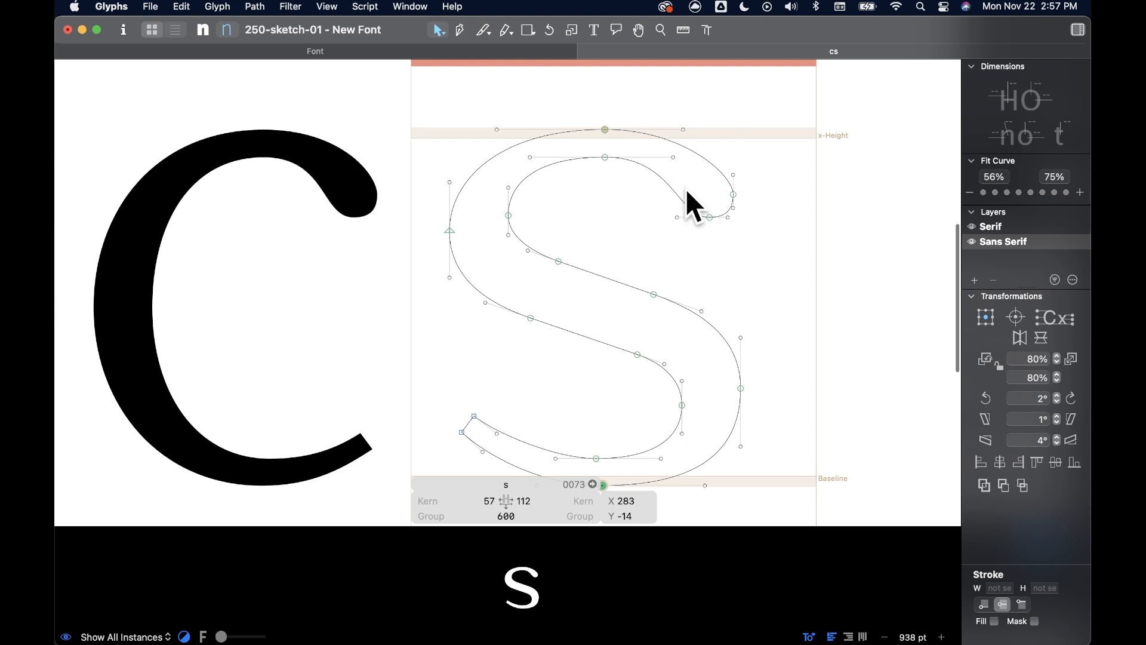
- Shift the left side of the upper bowl with its spine nodes right to X 146.5, checking the filled preview
drag(412, 169, 571, 345)
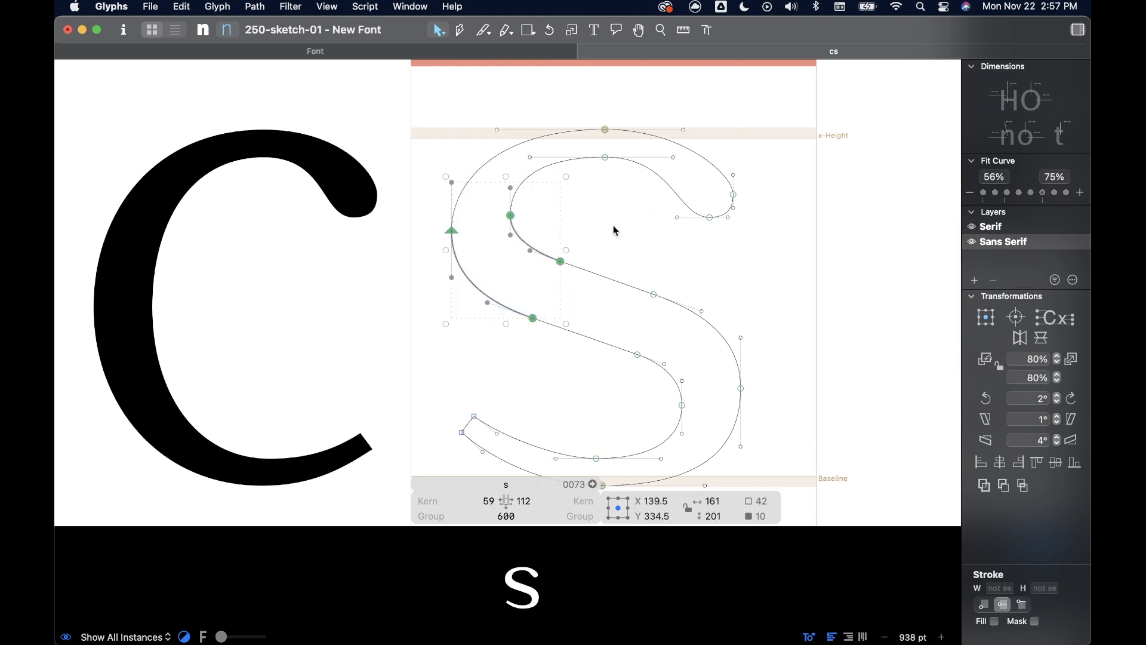
key(space)
scroll(677, 213, right, 5)
scroll(677, 213, down, 1)
key(Right)
key(Right)
key(Right)
key(Right)
key(Right)
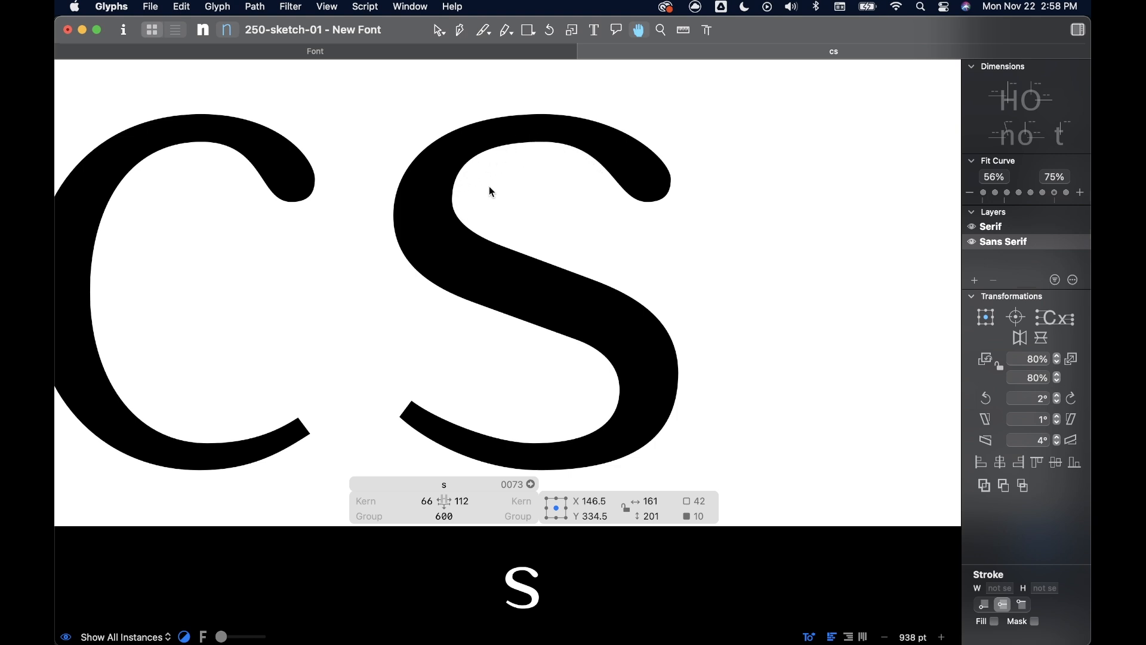
key(space)
- Copy the complete s outline from the Sans Serif layer into the Serif layer
scroll(648, 247, down, 5)
click(486, 148)
drag(487, 154, 723, 404)
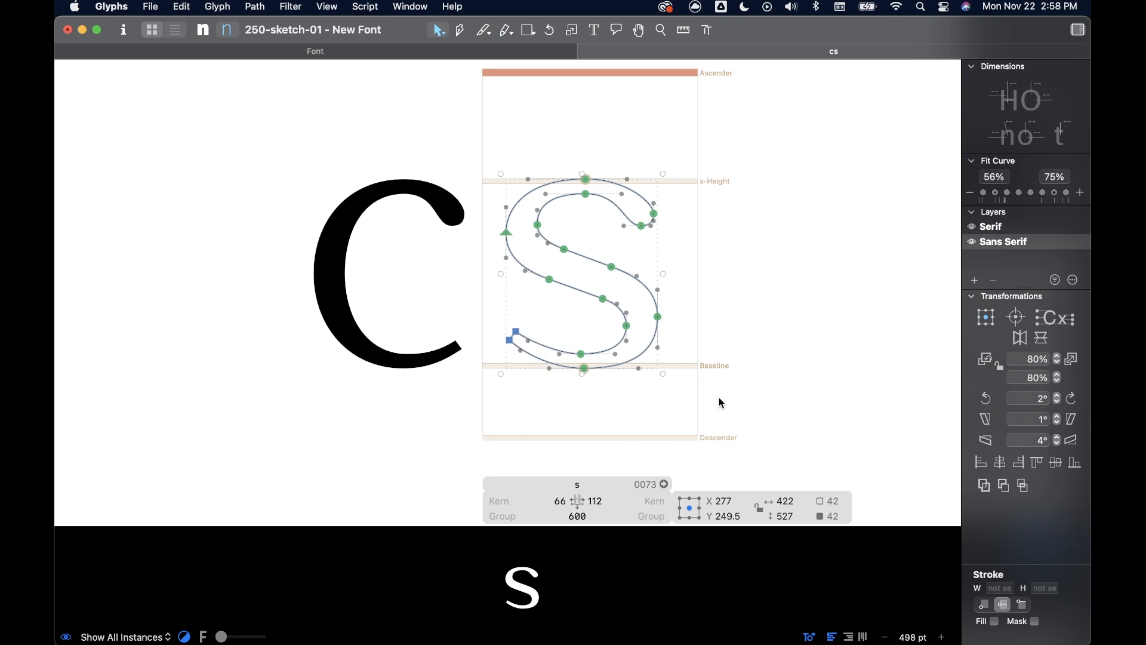
click(993, 228)
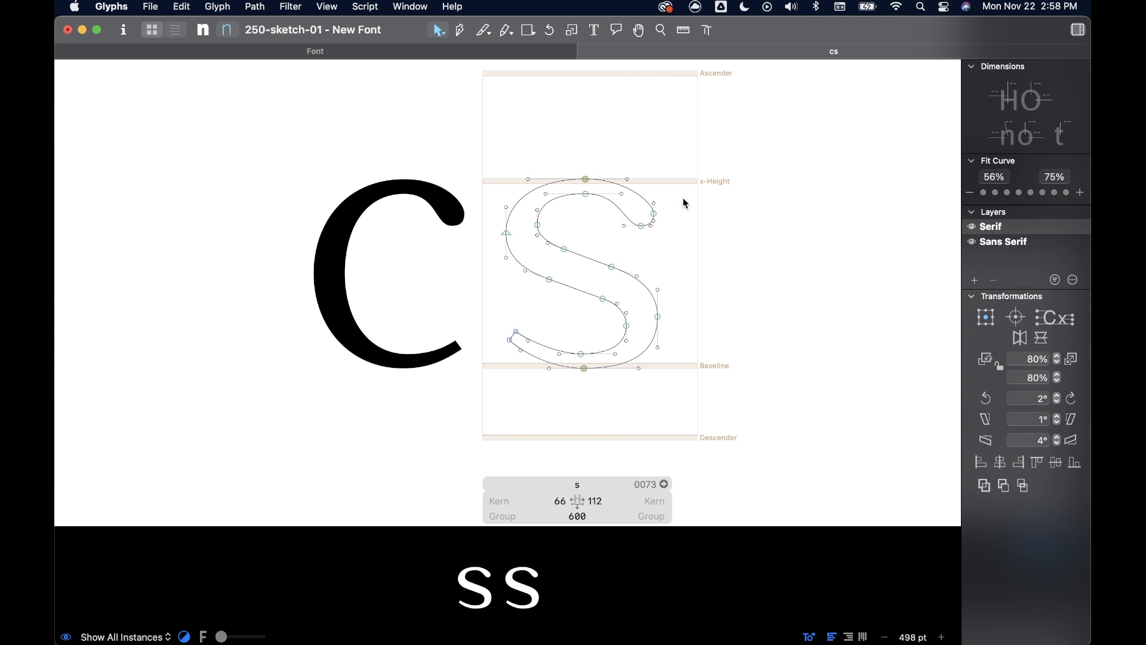
- Open the glyph d in the first master and copy the serif shape at the foot of its stem
click(525, 51)
click(203, 31)
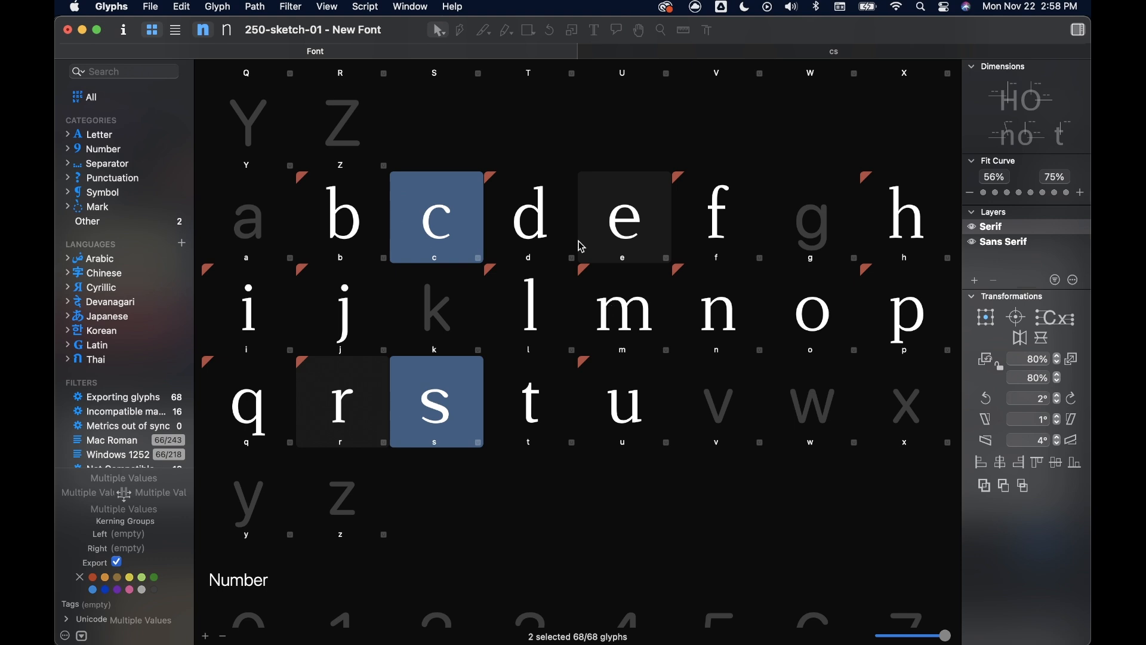
double_click(547, 240)
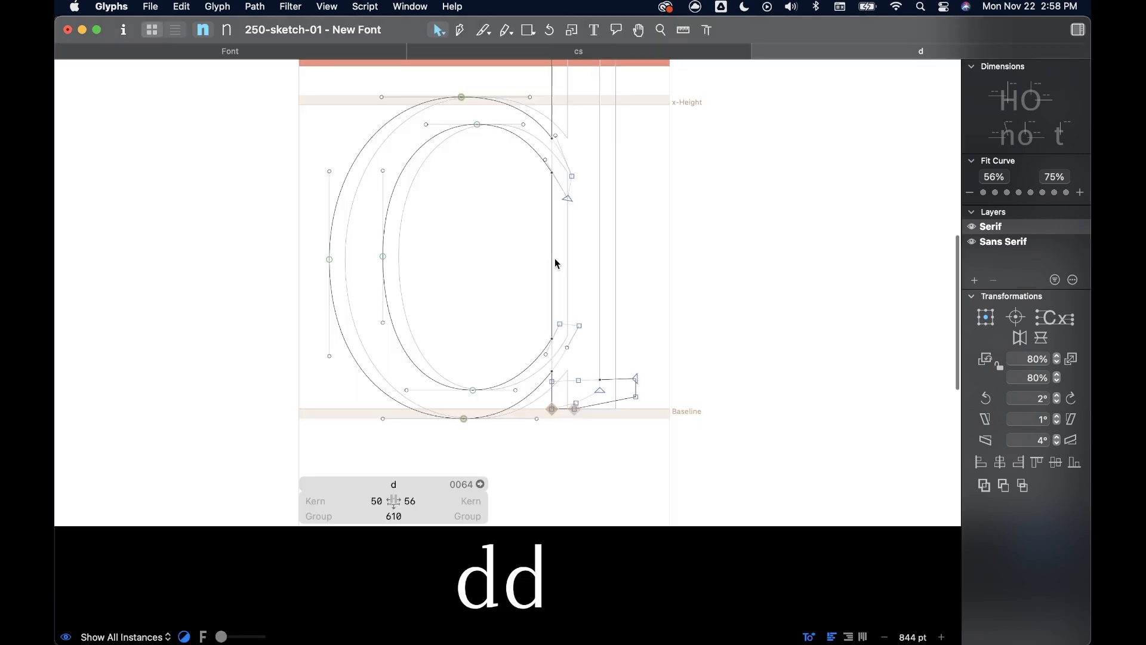
click(645, 431)
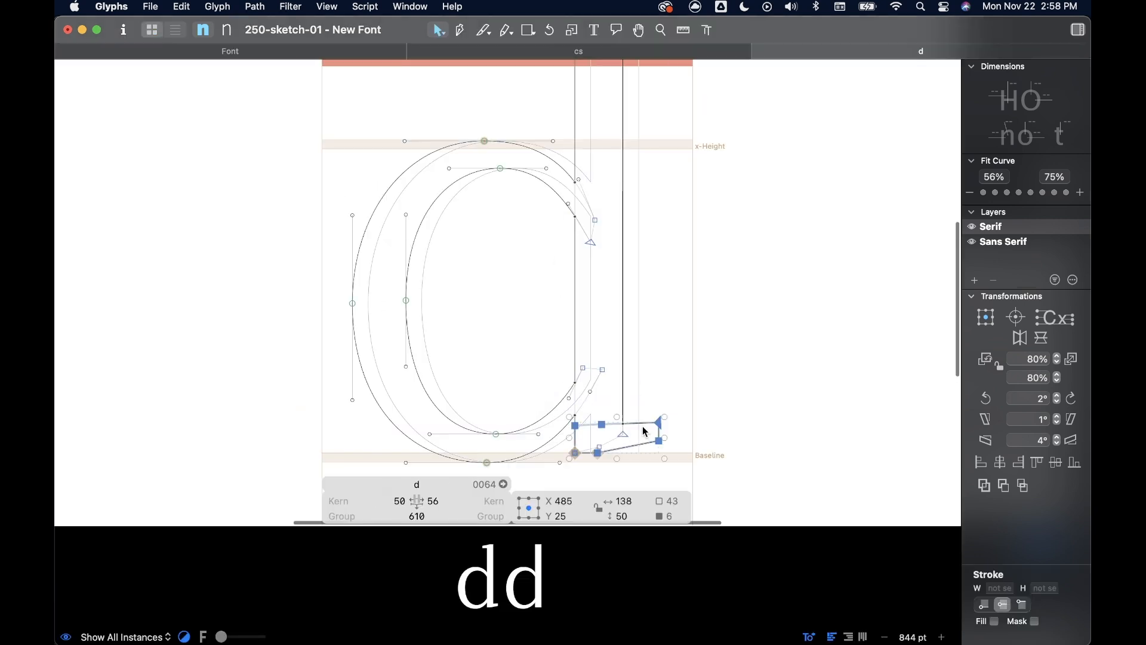
click(681, 365)
- Paste the serif shape into the Serif layer of the s and place it by the lower-left terminal at X 99, Y 122
click(536, 54)
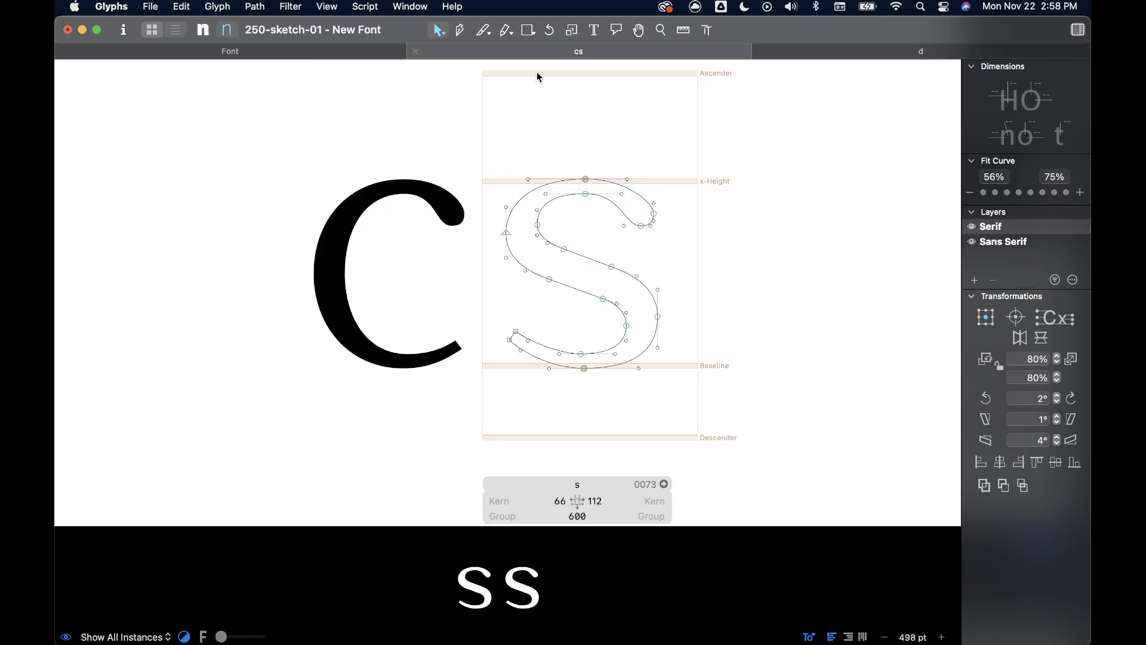
key(super+v)
drag(671, 343, 490, 296)
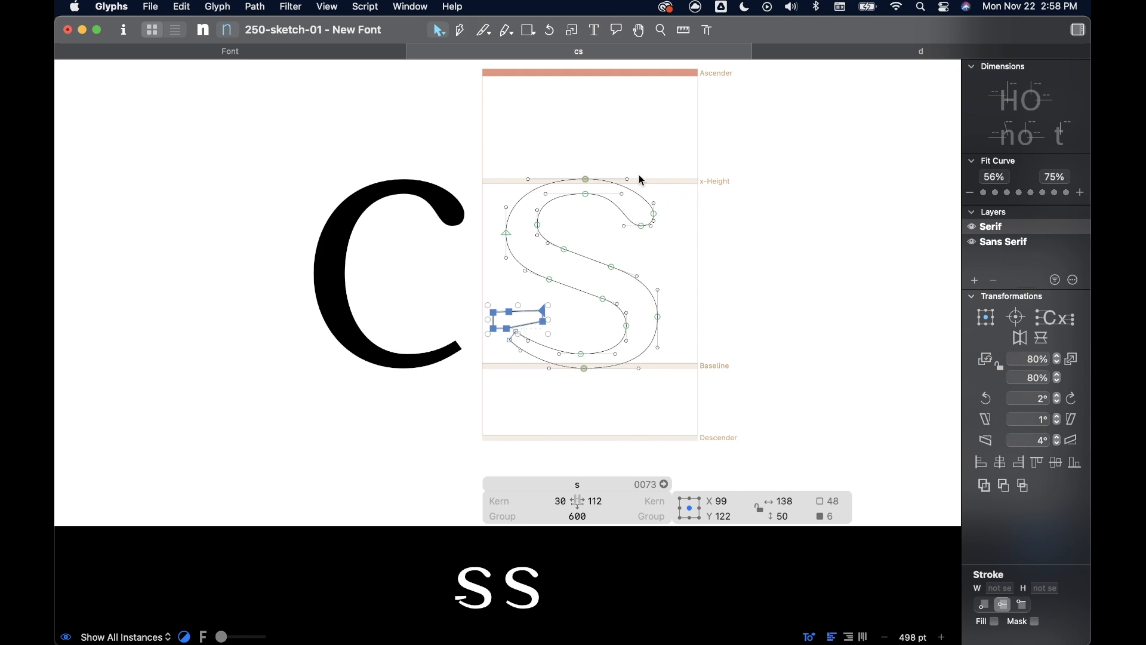
- Rotate the pasted serif shape 90° clockwise and flip it horizontally
scroll(660, 208, up, 5)
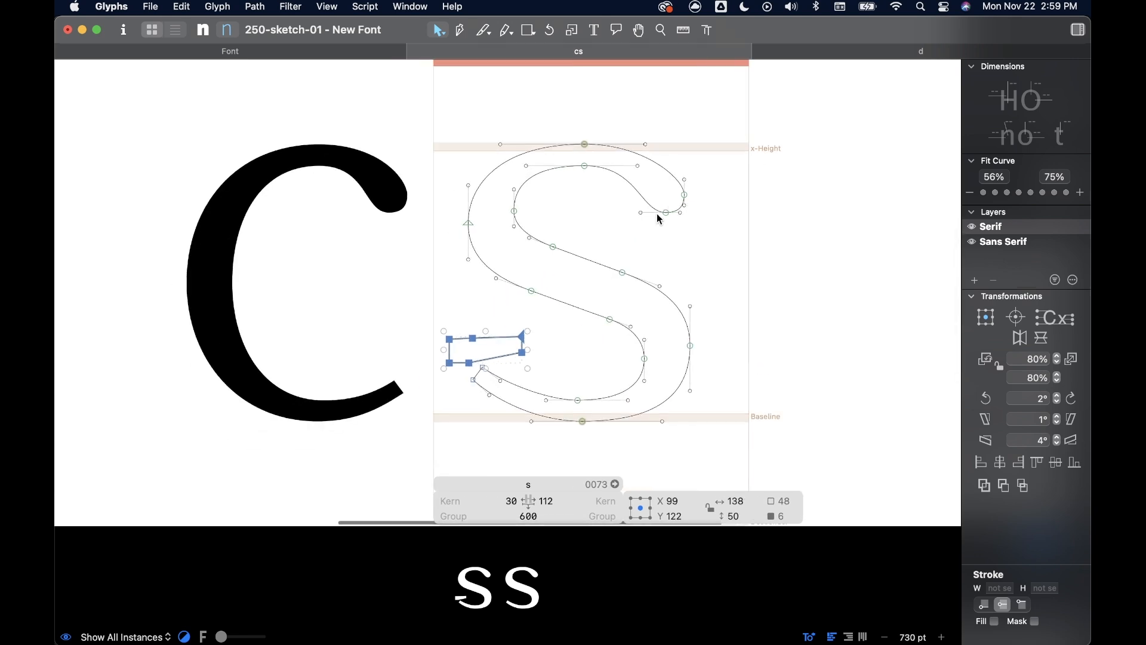
scroll(657, 215, left, 1)
click(1030, 400)
text(90)
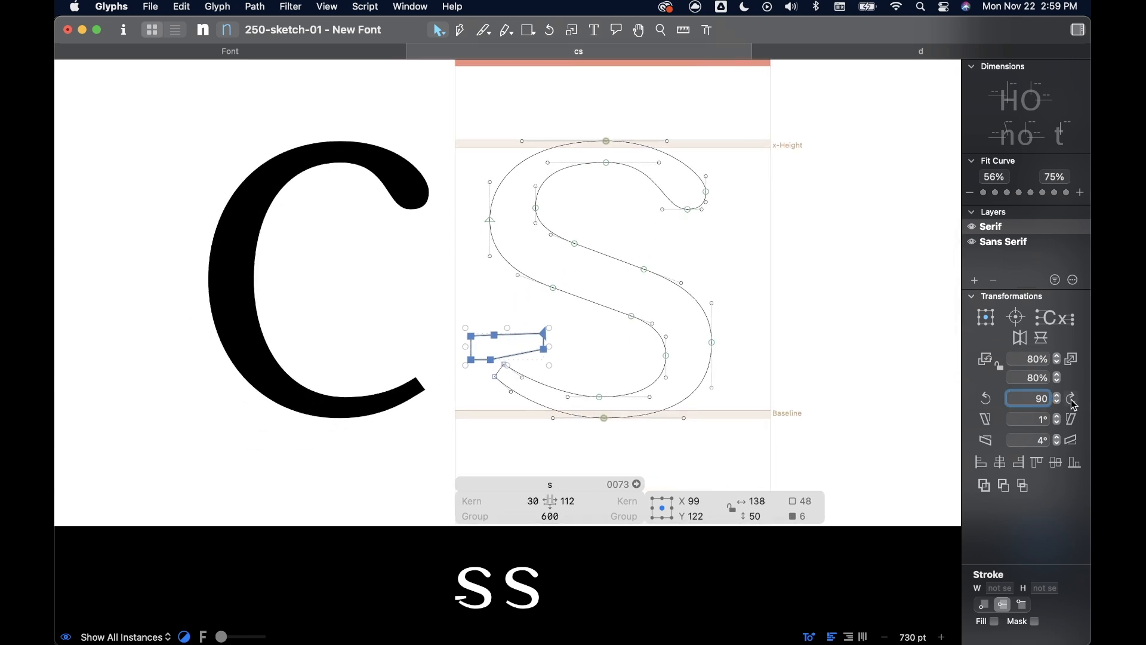
click(1073, 398)
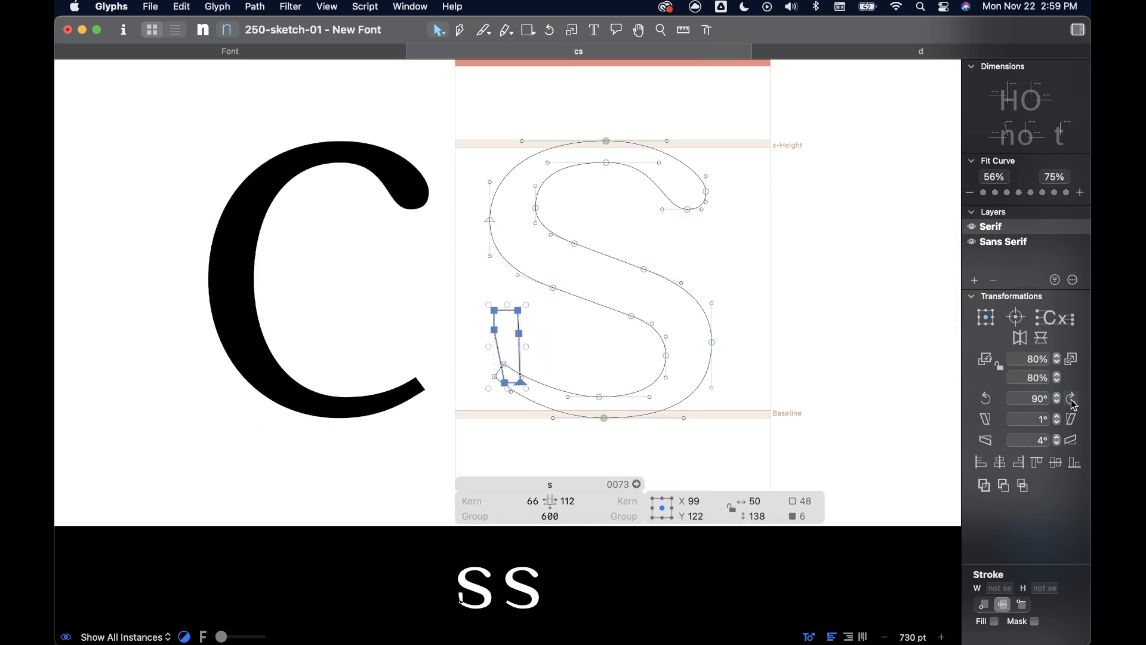
click(1020, 338)
- Move the serif shape down so its foot reaches the bottom overshoot of the s, and preview the filled result
scroll(520, 330, up, 5)
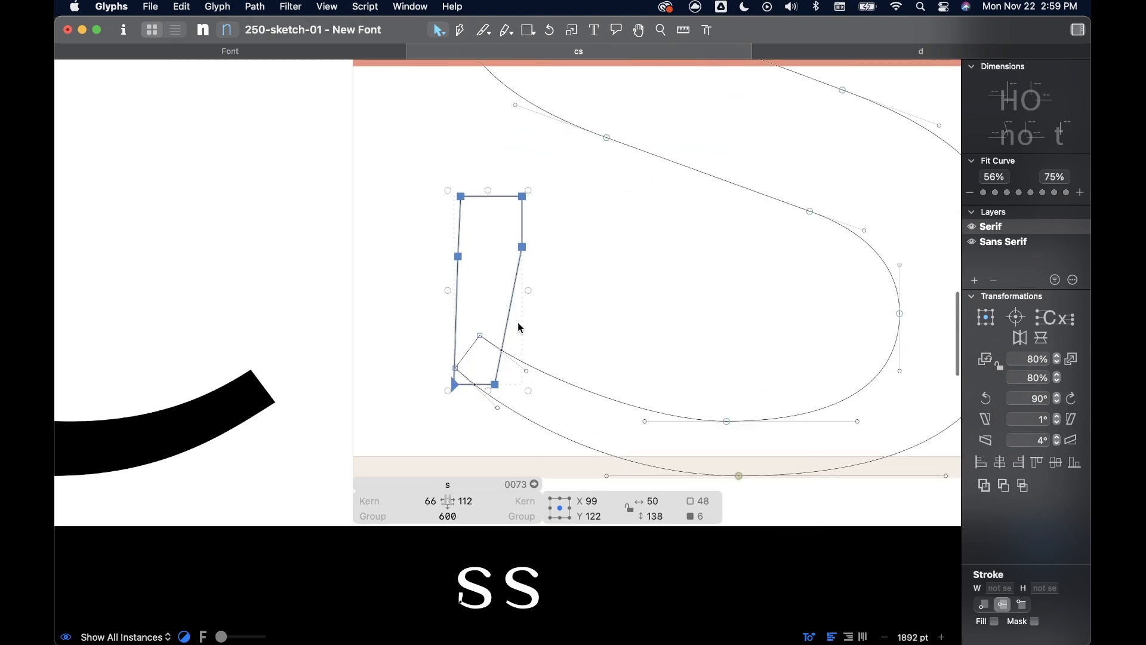
drag(455, 196, 454, 275)
scroll(568, 285, down, 3)
key(space)
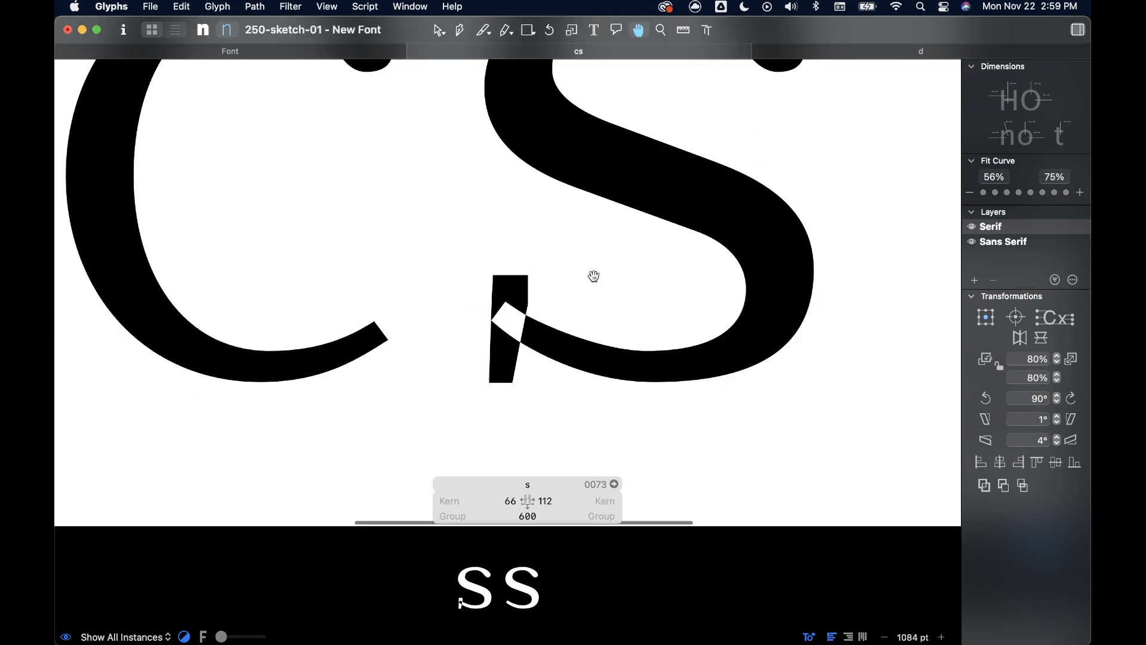
scroll(594, 276, right, 4)
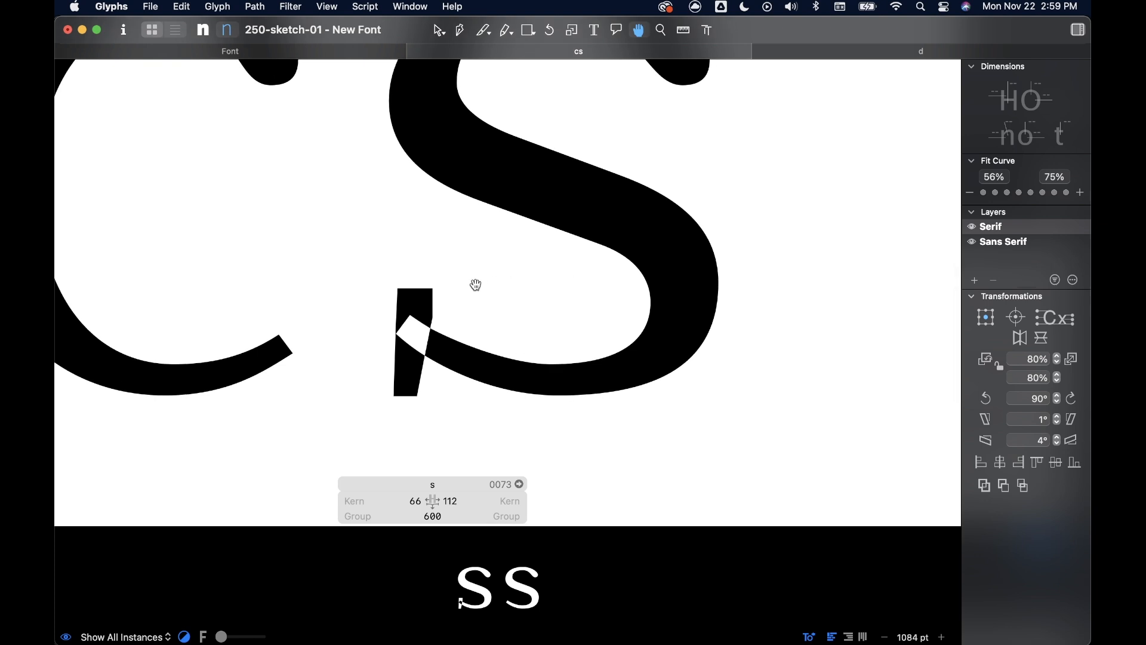
- Straighten the serif's outer edge by shifting its two bottom nodes to X 90, Y -15
scroll(416, 313, up, 6)
drag(341, 437, 382, 451)
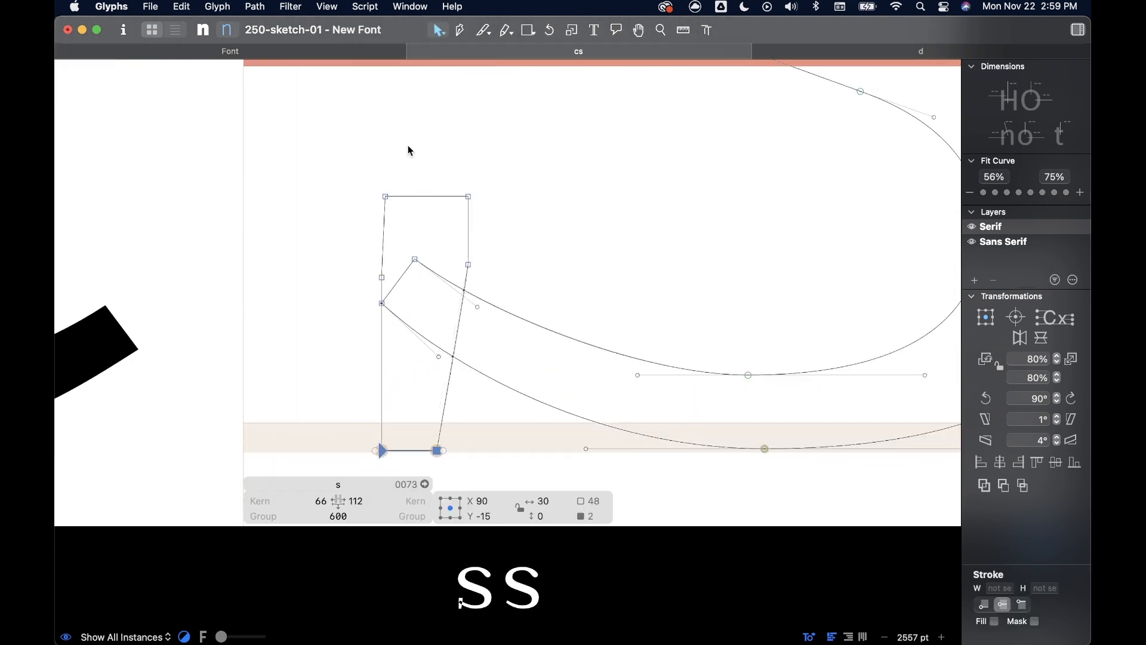
click(415, 160)
scroll(441, 249, down, 5)
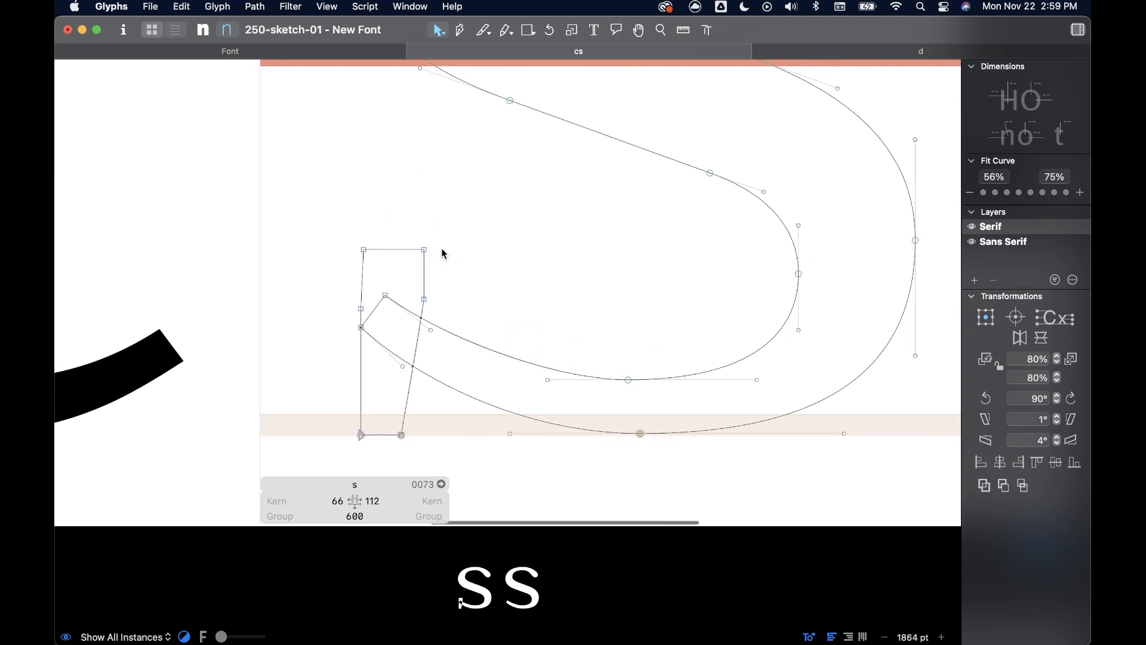
- Move the lower terminal's two end nodes into the serif, with the inner node on its upper-right corner, and adjust the curve handle to X 148, Y 86
scroll(429, 278, up, 1)
click(403, 300)
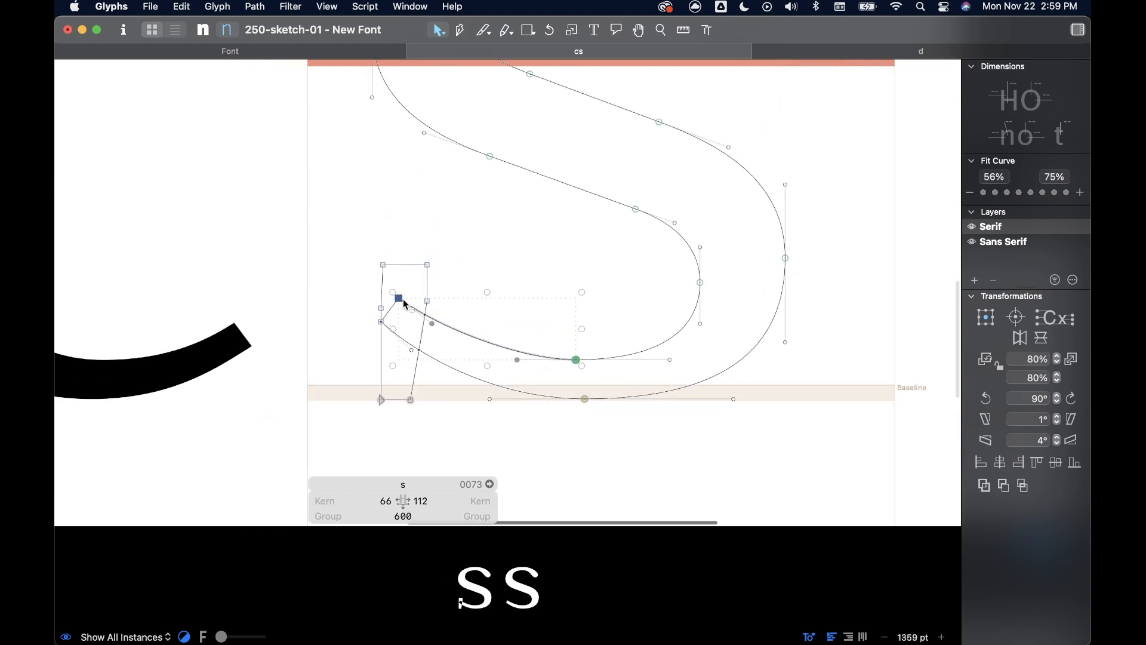
click(400, 299)
drag(399, 299, 428, 270)
drag(381, 321, 453, 301)
scroll(489, 298, down, 3)
scroll(490, 299, up, 1)
key(space)
key(space)
scroll(412, 316, down, 2)
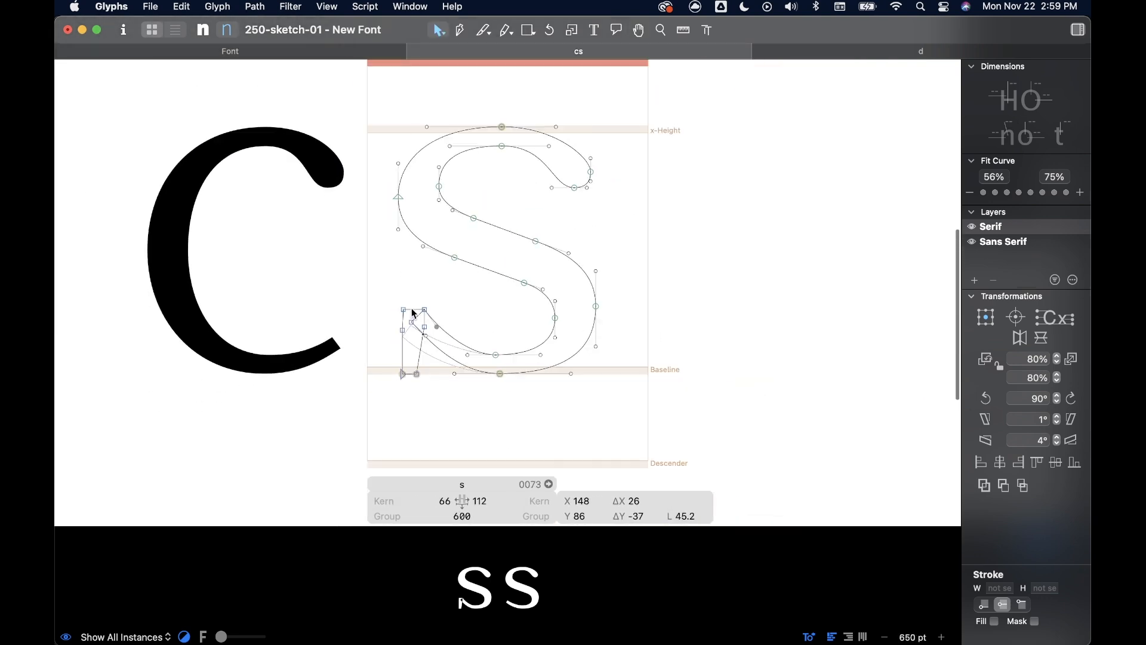
- Correct the path direction of the s outlines and preview the filled result beside the c
click(256, 7)
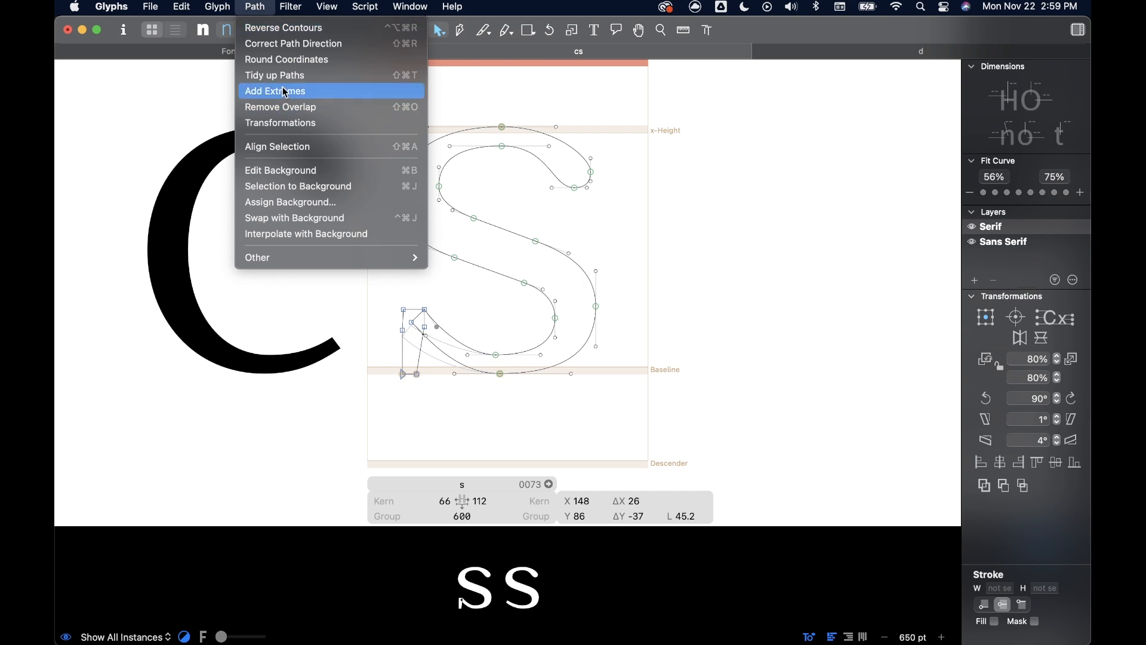
click(290, 44)
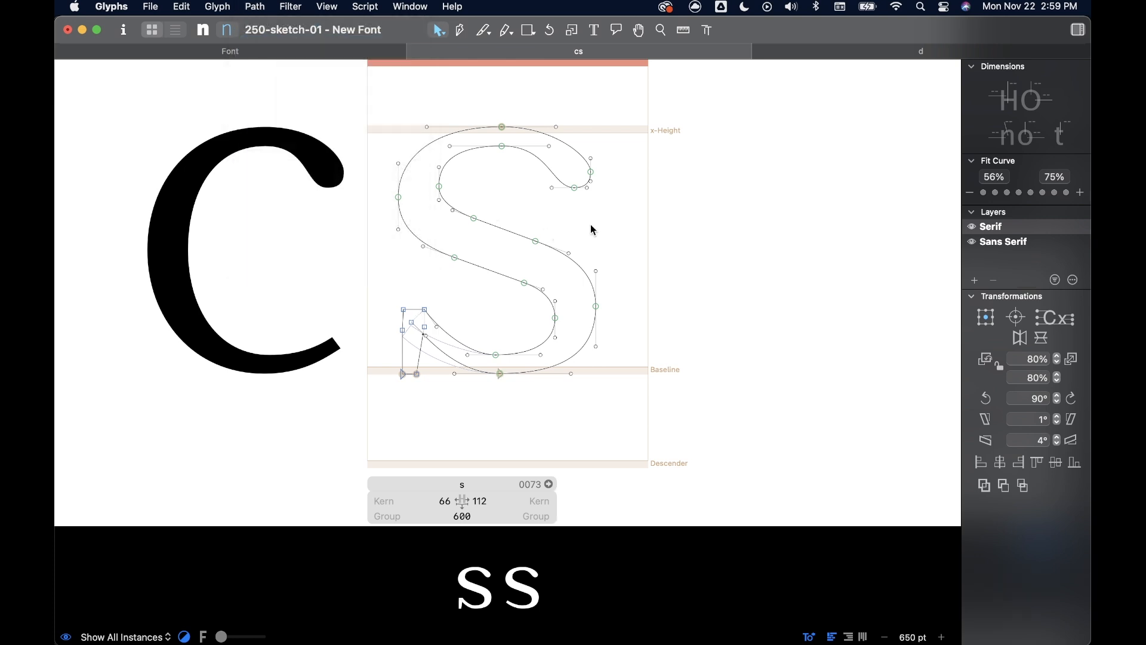
key(space)
scroll(576, 370, up, 2)
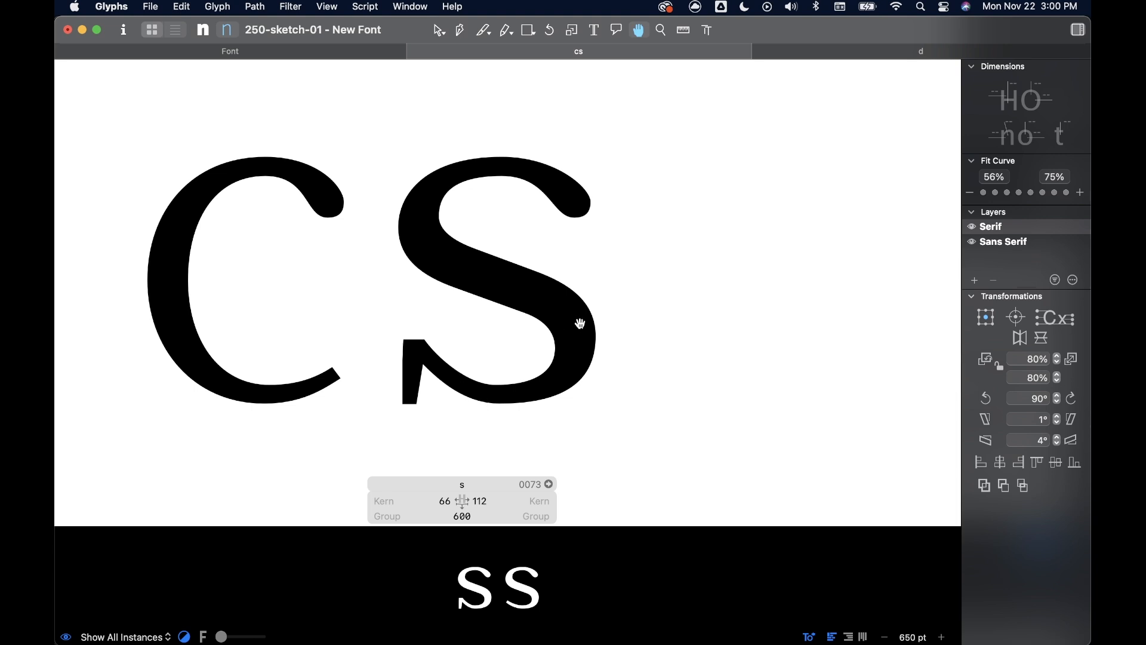
- Shorten the serif to about 101 units tall by moving its upper nodes and the attached inner terminal node down
scroll(438, 381, up, 5)
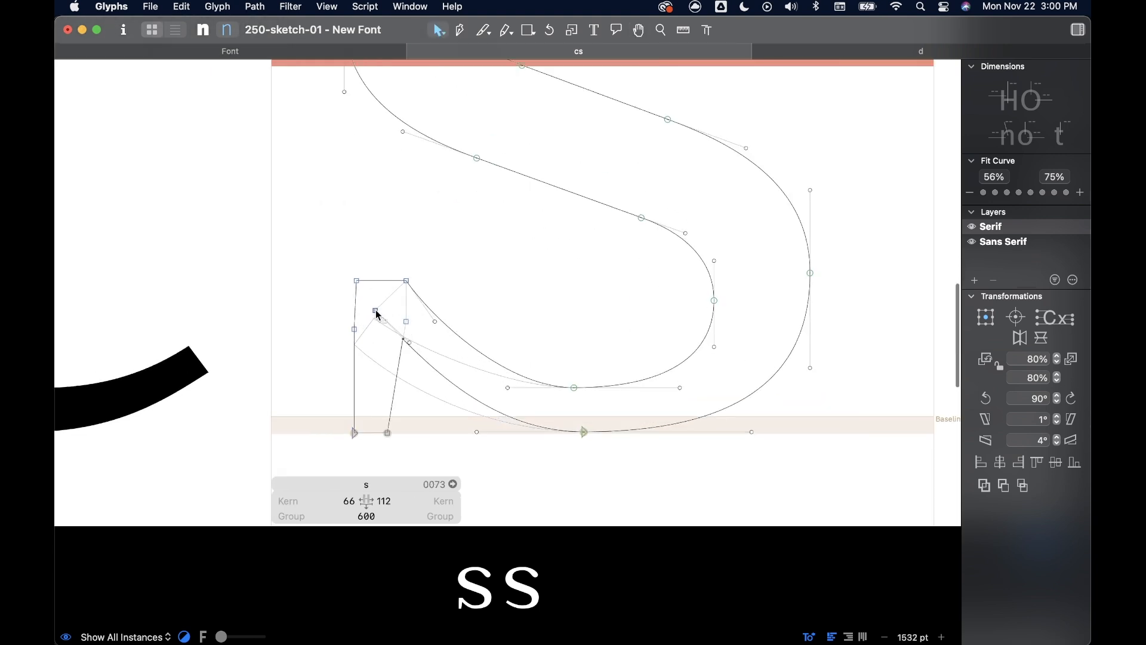
drag(329, 252, 422, 342)
drag(406, 281, 409, 314)
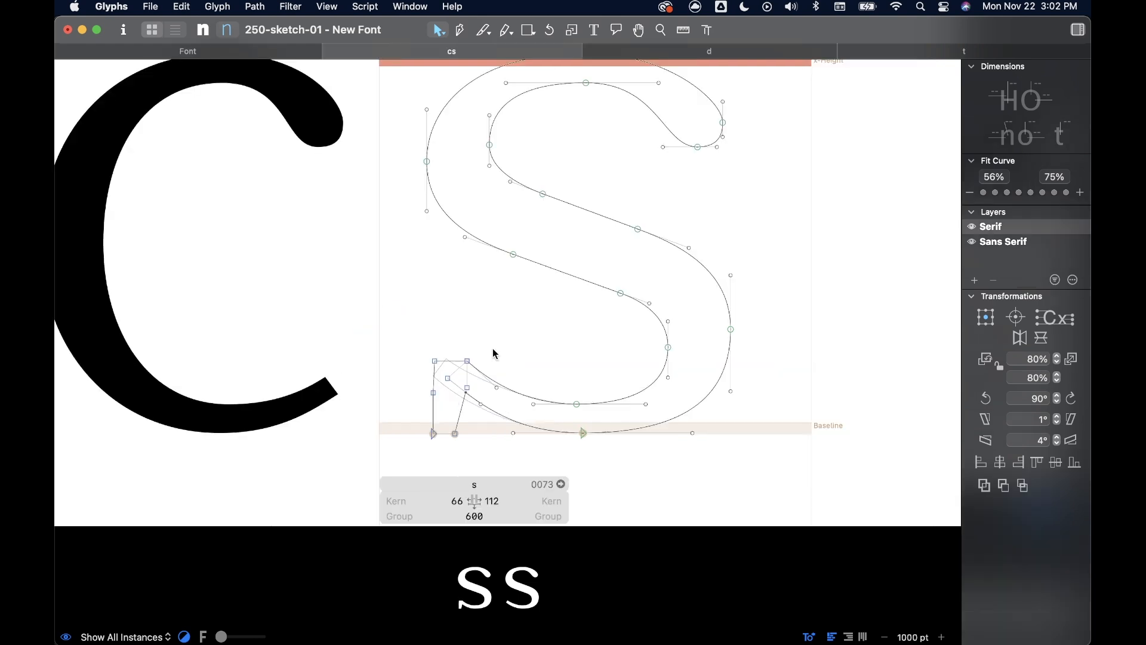
- Flip the whole serif shape vertically and raise it so its top edge sits at about Y 138
double_click(465, 412)
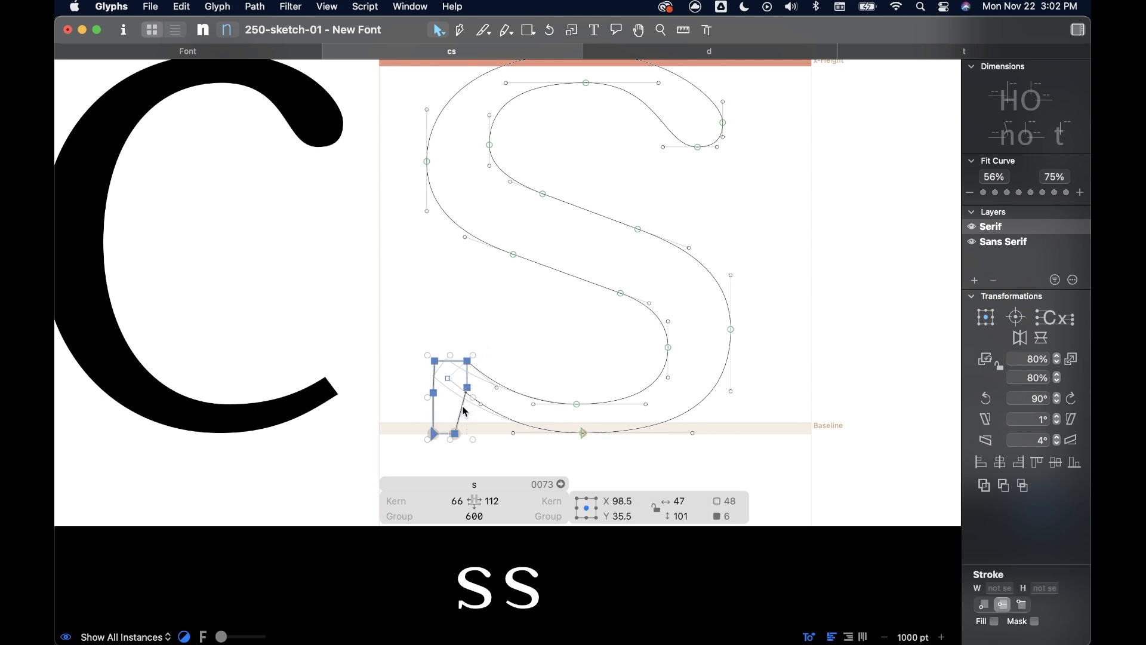
click(1042, 338)
drag(437, 366, 440, 327)
click(487, 345)
scroll(487, 345, down, 3)
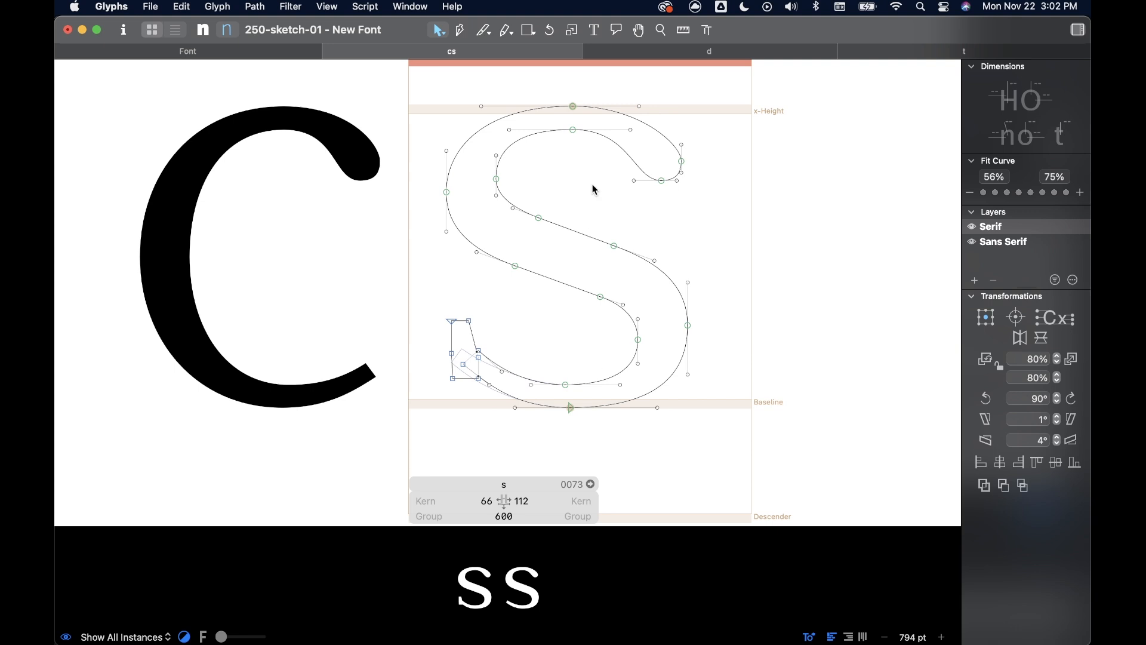
- Examine the curved join at the upper left of the serif t, and return to the s
click(929, 54)
scroll(657, 179, down, 5)
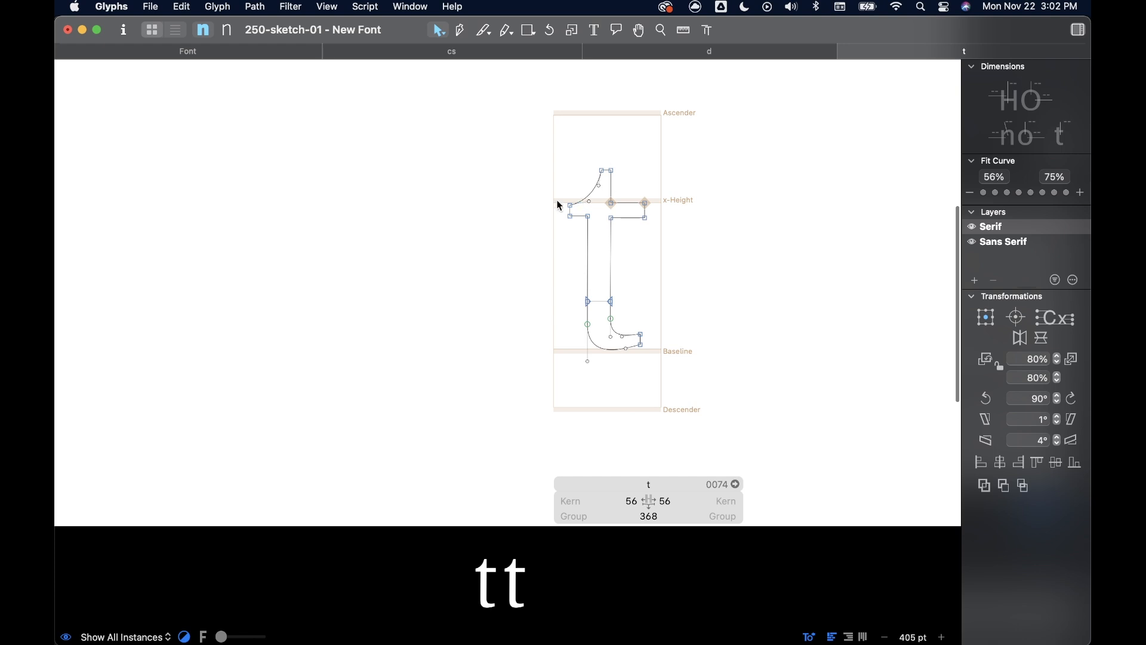
scroll(605, 175, up, 5)
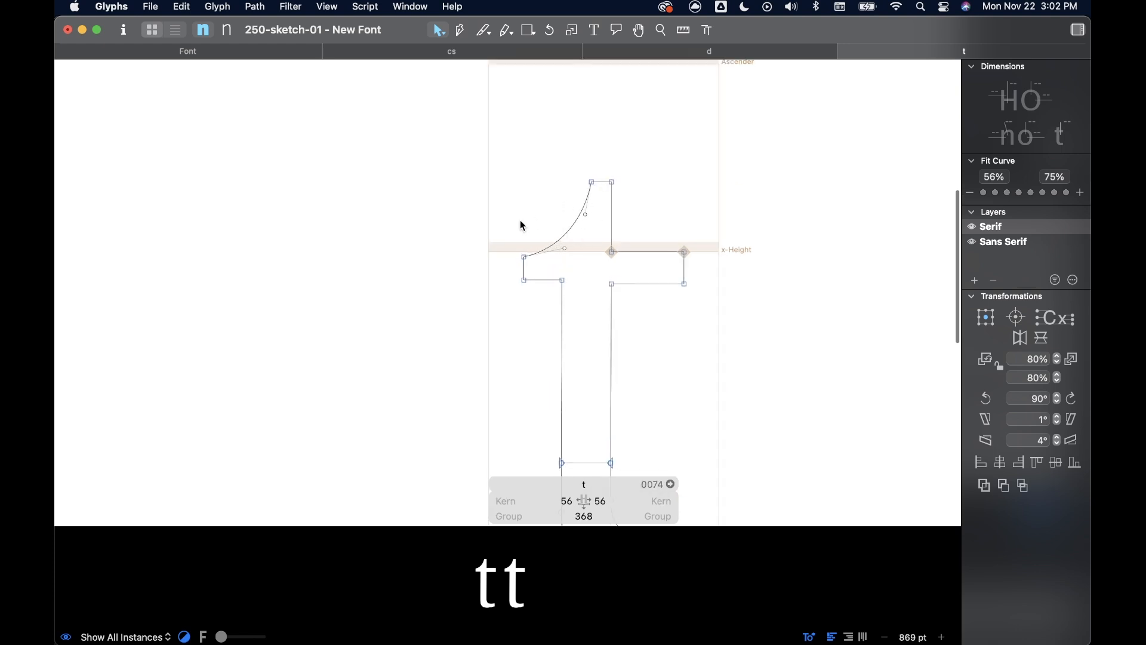
click(472, 52)
- Move the terminal's inner end node onto the serif's upper-right corner at X 105, Y 138, and pull its handle down to deepen the curve
scroll(478, 320, up, 5)
click(486, 317)
drag(488, 323, 463, 243)
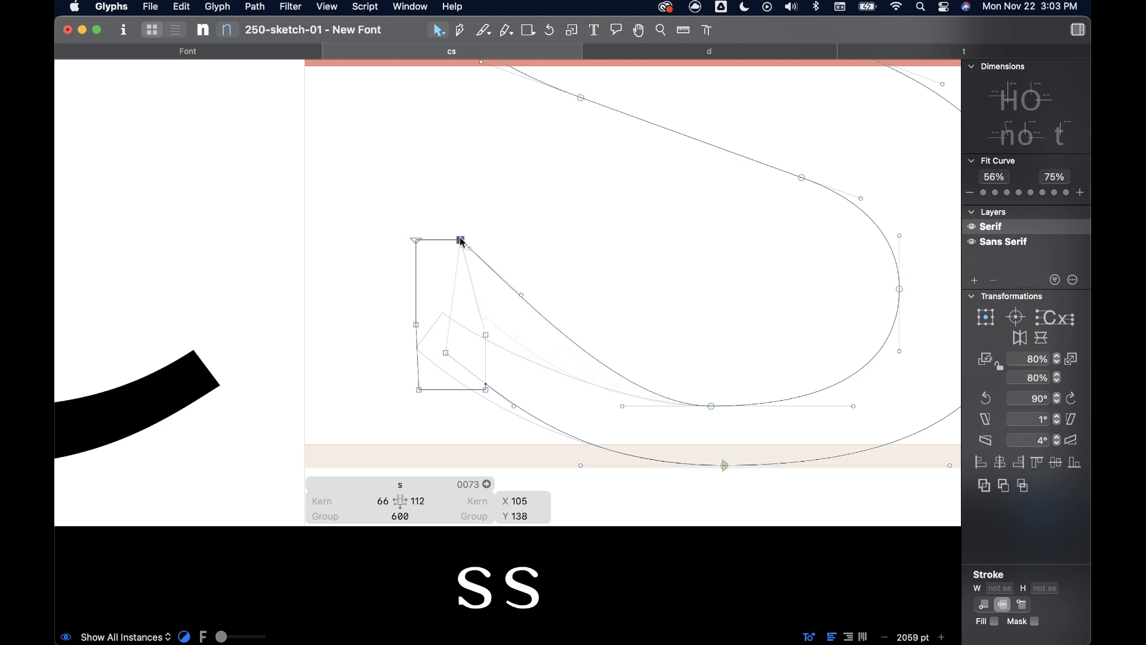
drag(523, 299, 494, 389)
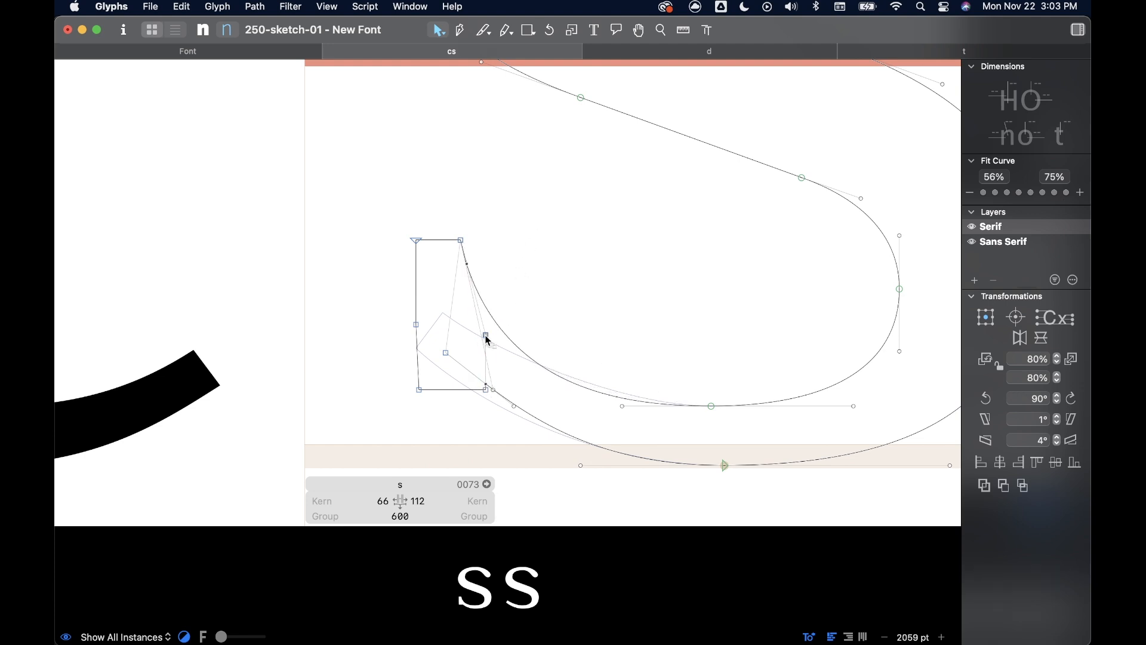
- Delete the serif's extra node inside the terminal and move the middle node of its outer edge down
click(487, 336)
key(BackSpace)
click(520, 263)
scroll(540, 291, down, 4)
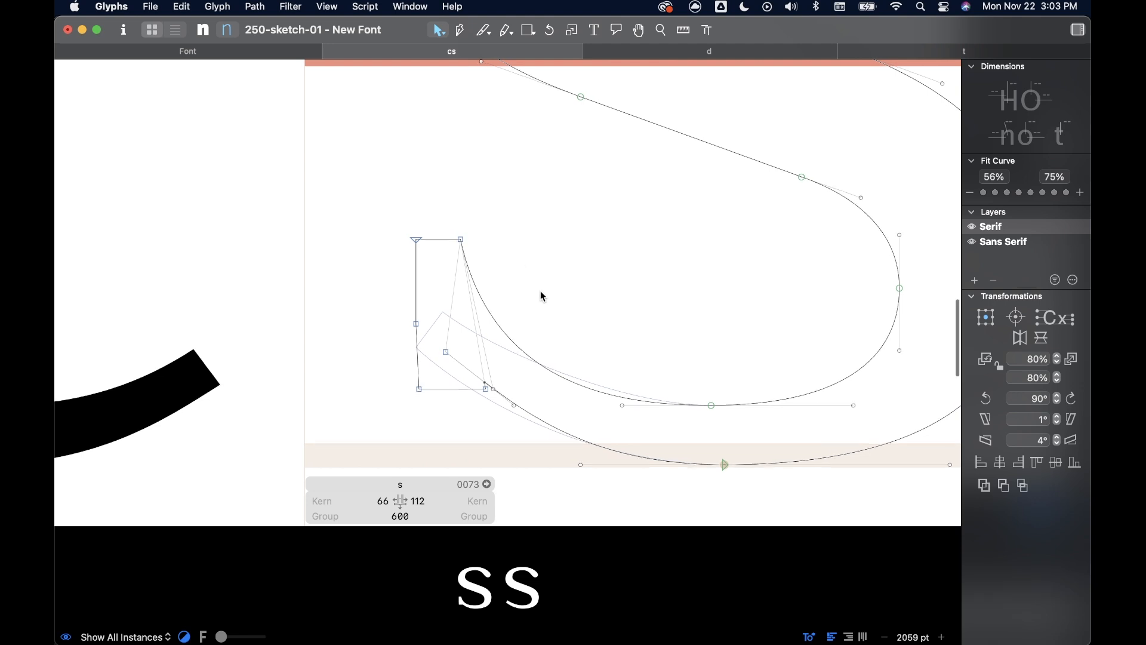
drag(419, 322, 419, 377)
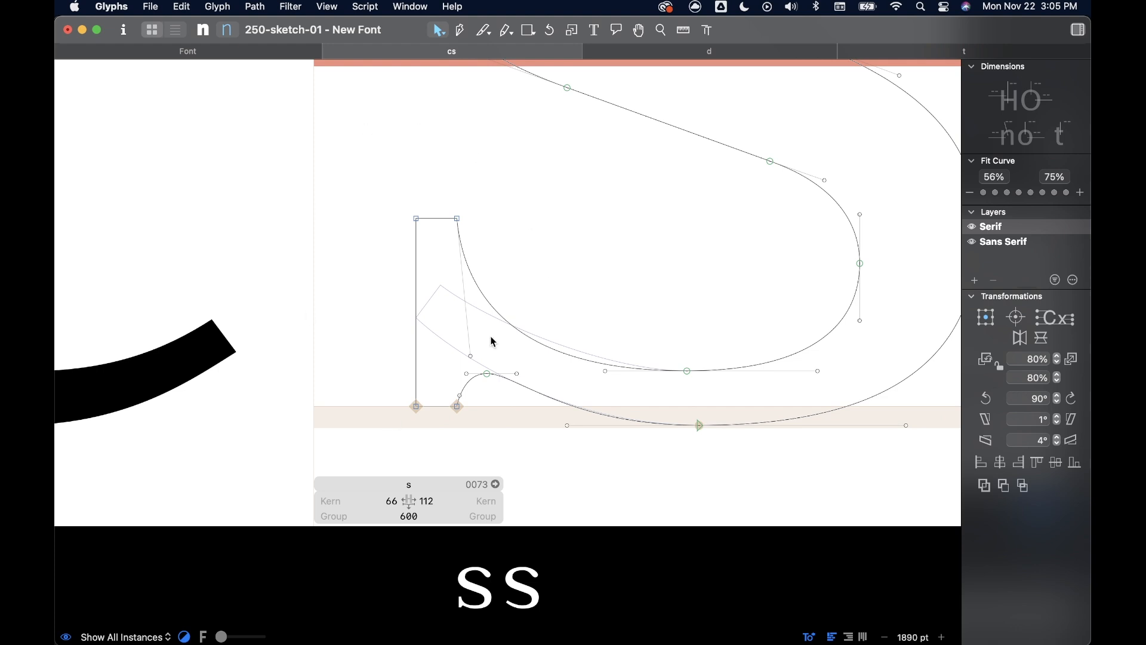
- Add the r to the s as a component for comparing serifs
click(502, 318)
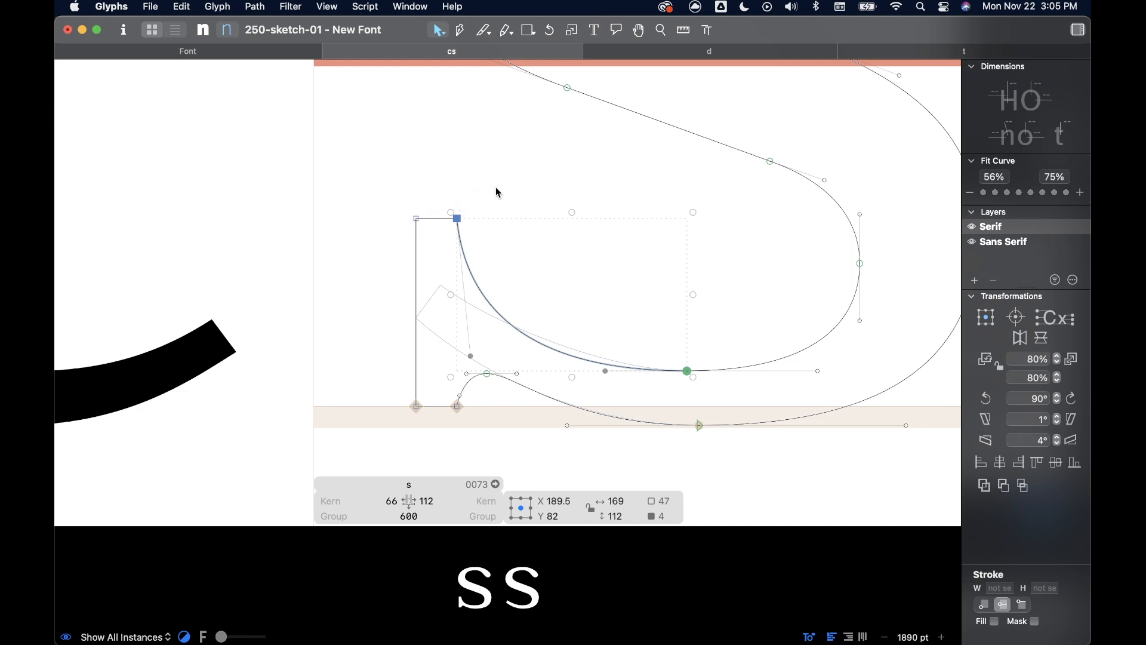
click(535, 253)
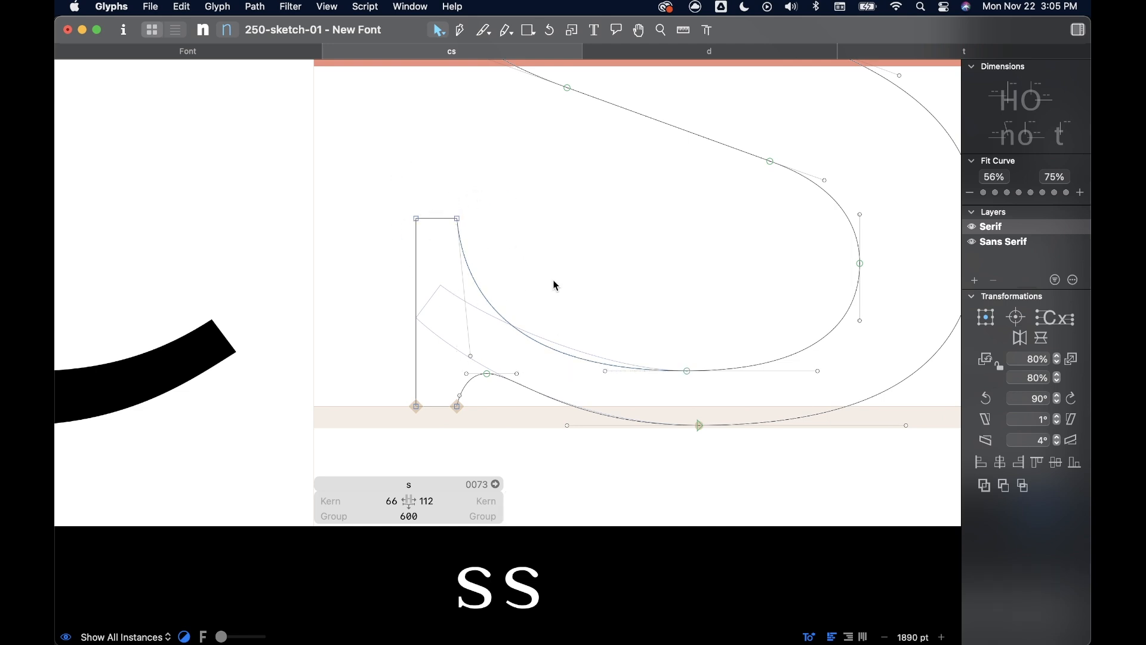
right_click(550, 241)
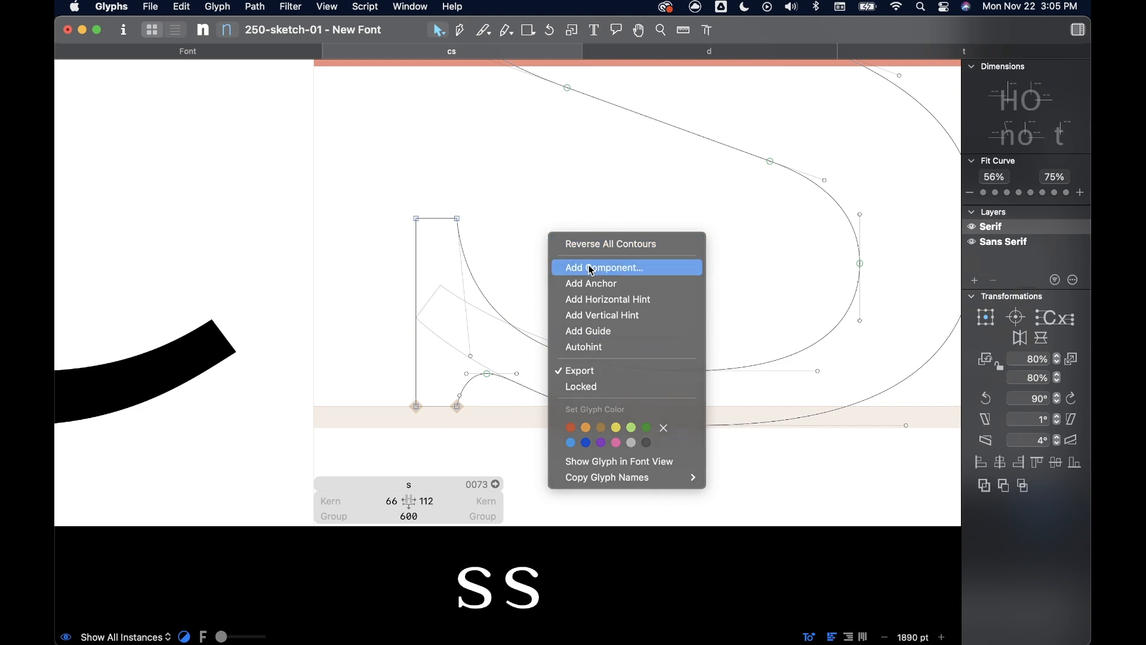
click(592, 268)
text(r)
double_click(500, 424)
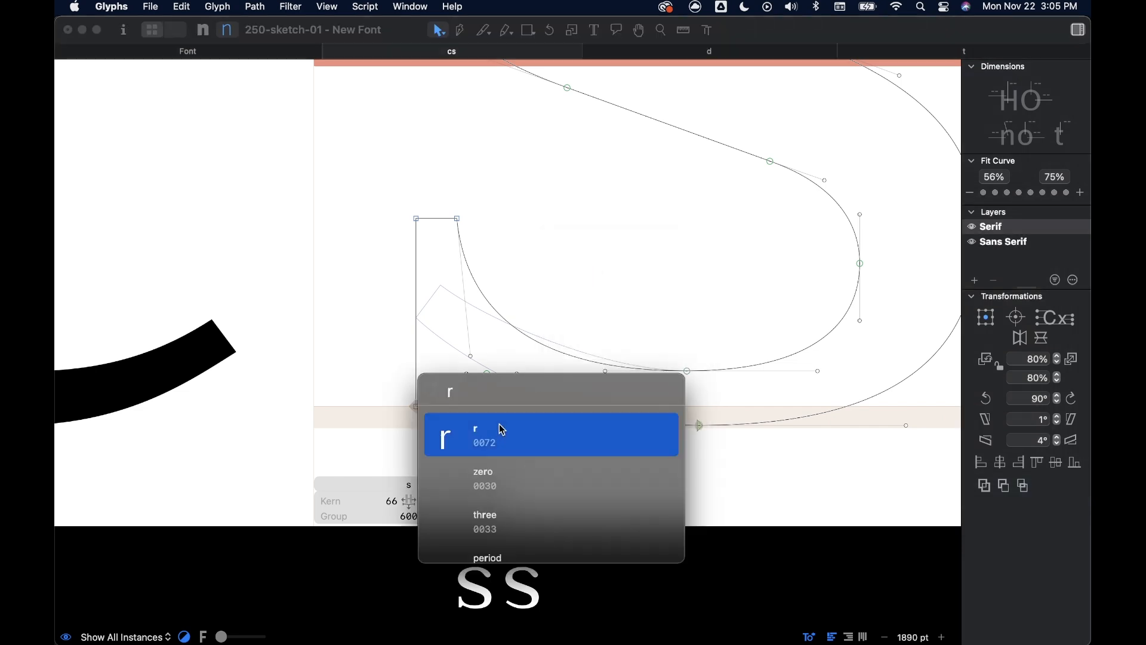
- Rotate the r component 90° clockwise and place its foot beside the s's serif at X 81, Y 220
drag(539, 276, 480, 245)
drag(599, 281, 599, 281)
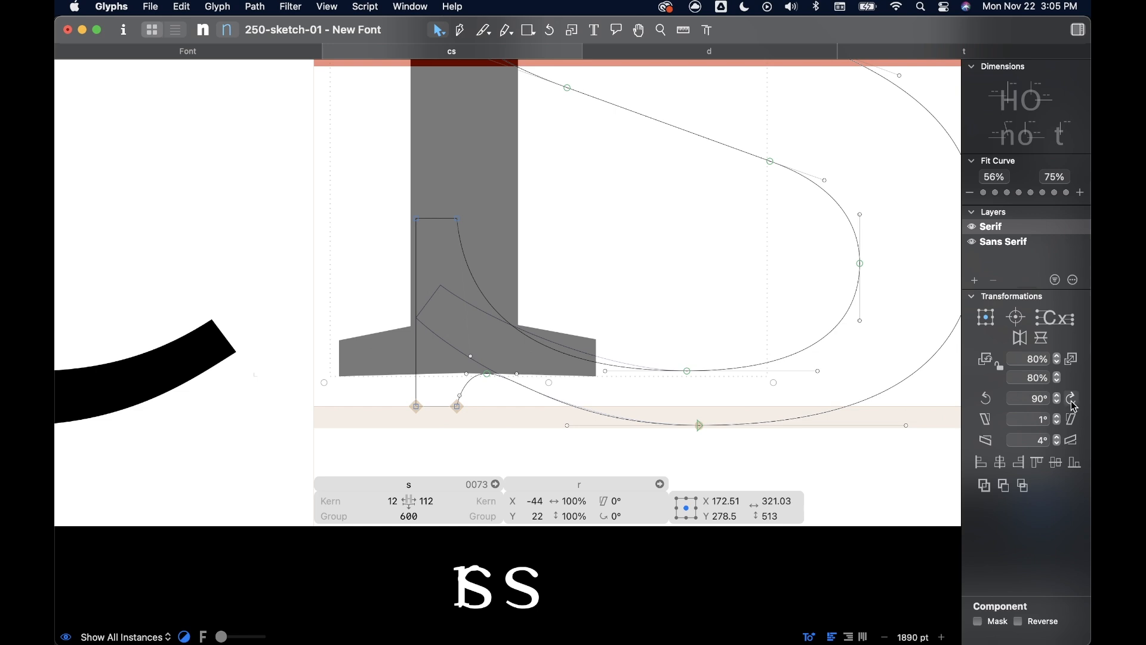
click(1074, 405)
mouse_move(840, 137)
mouse_down()
mouse_move(673, 332)
mouse_move(281, 92)
mouse_move(290, 135)
mouse_up()
mouse_move(255, 86)
mouse_down()
mouse_move(455, 256)
mouse_move(283, 184)
mouse_up()
click(353, 209)
drag(356, 214, 500, 299)
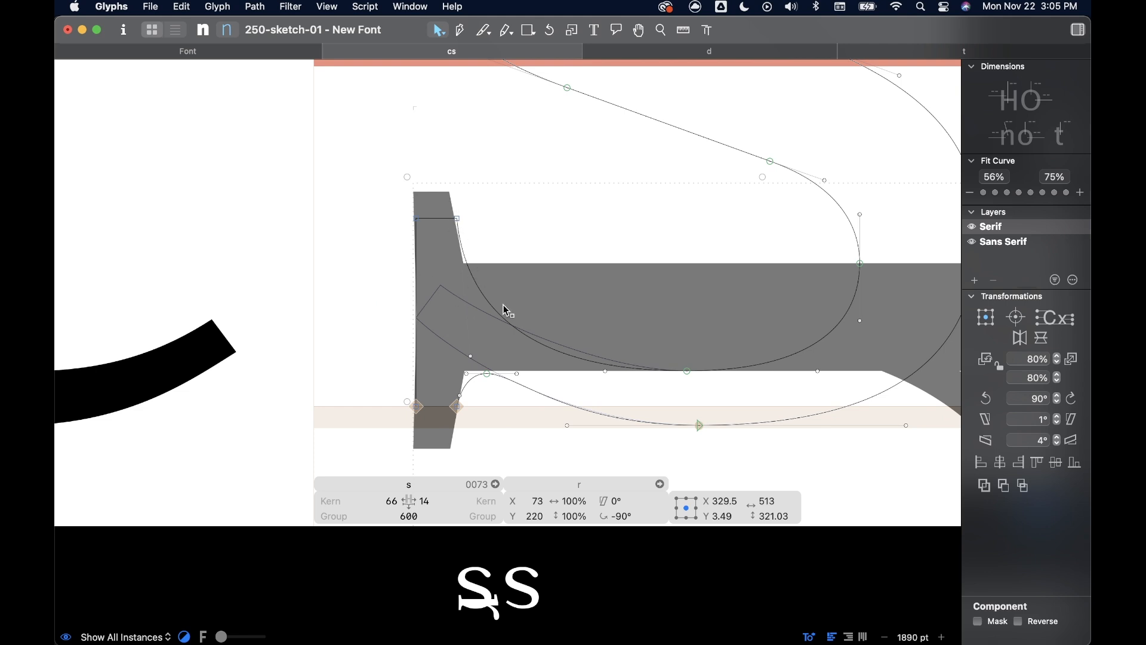
drag(540, 302, 552, 300)
key(Left)
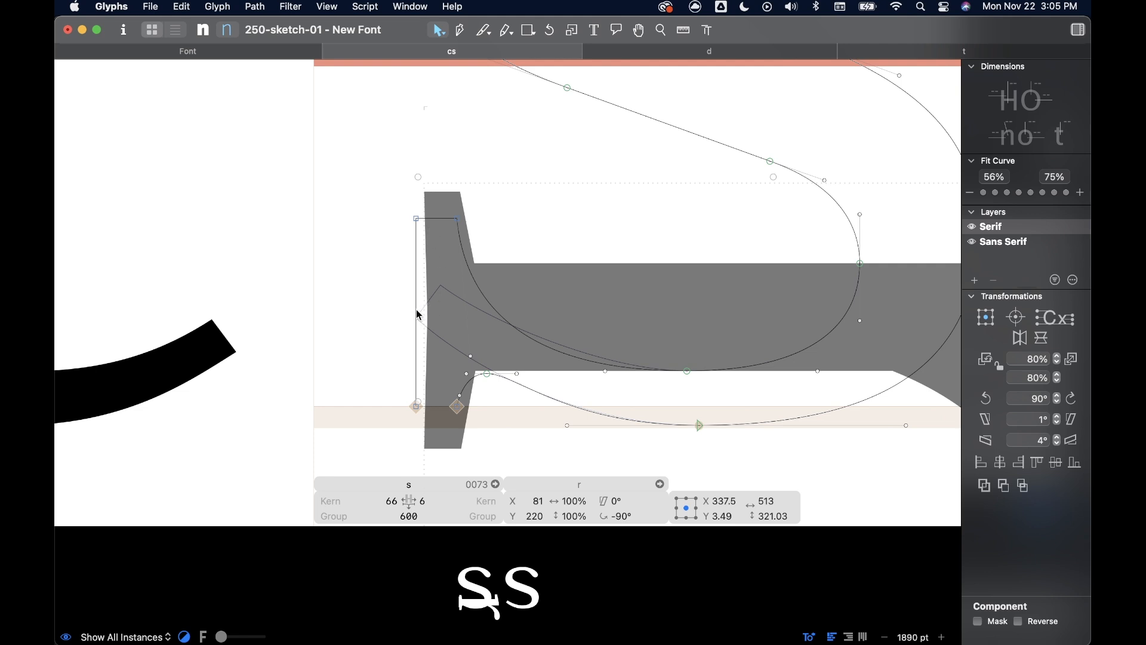
- Add a node midway along the serif's outer edge and nudge it 2 units right to cup the edge
key(p)
key(v)
key(Right)
key(Right)
key(Right)
key(Right)
key(Left)
click(542, 219)
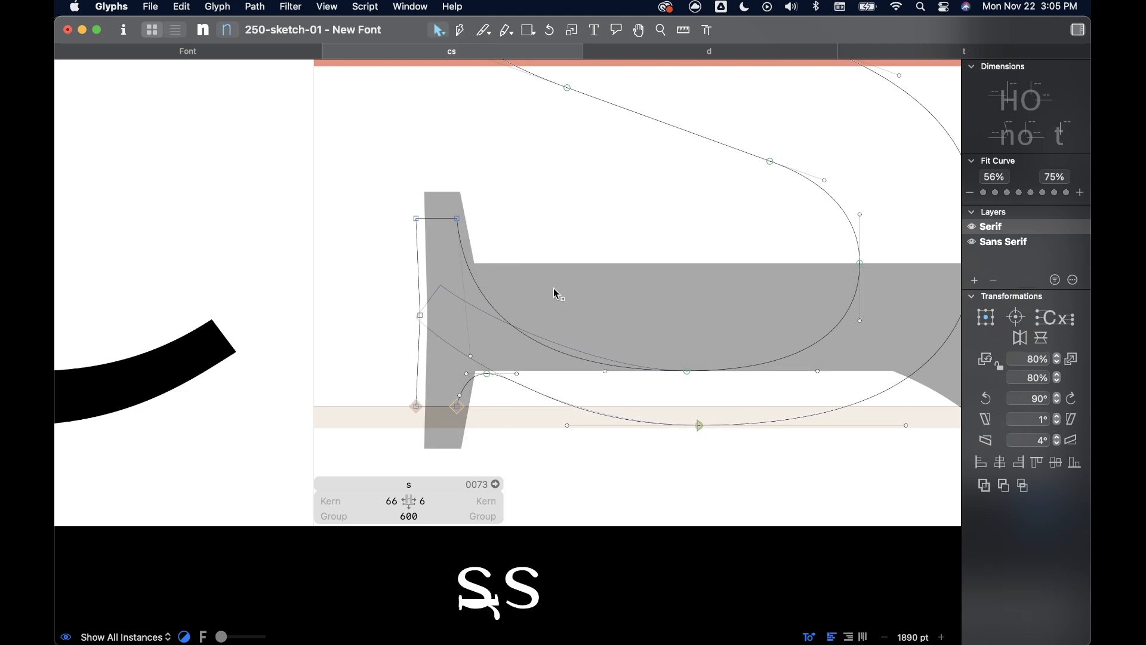
- Compare the r component at X 75 with the cupped serif, then delete the component and preview the s
drag(553, 288, 547, 288)
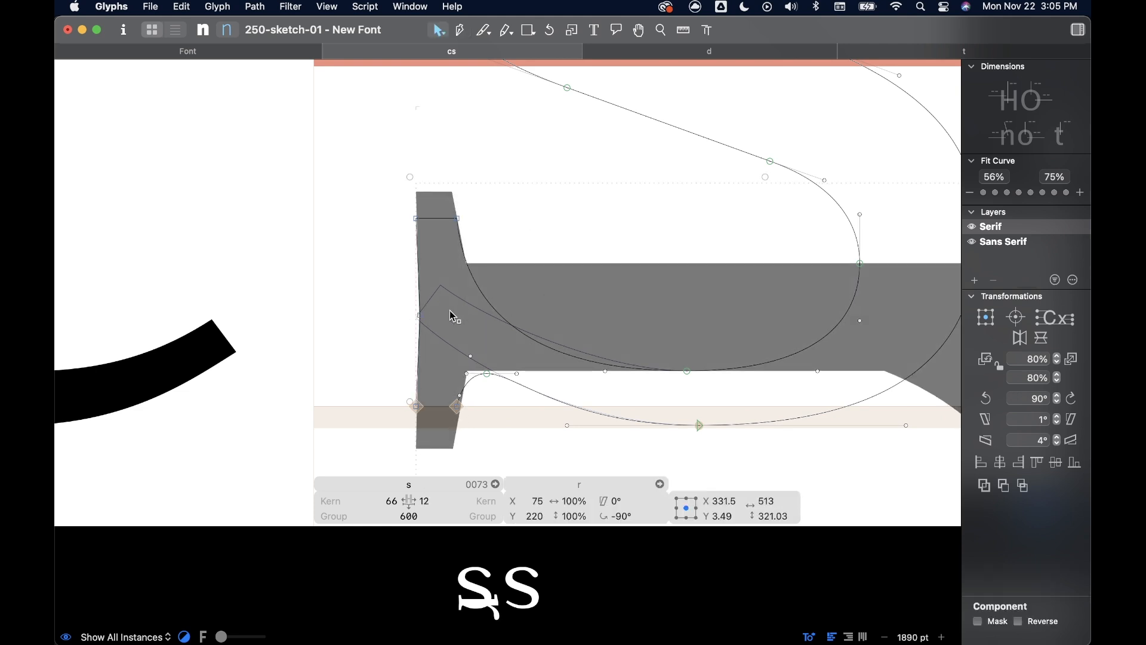
key(BackSpace)
scroll(582, 207, down, 5)
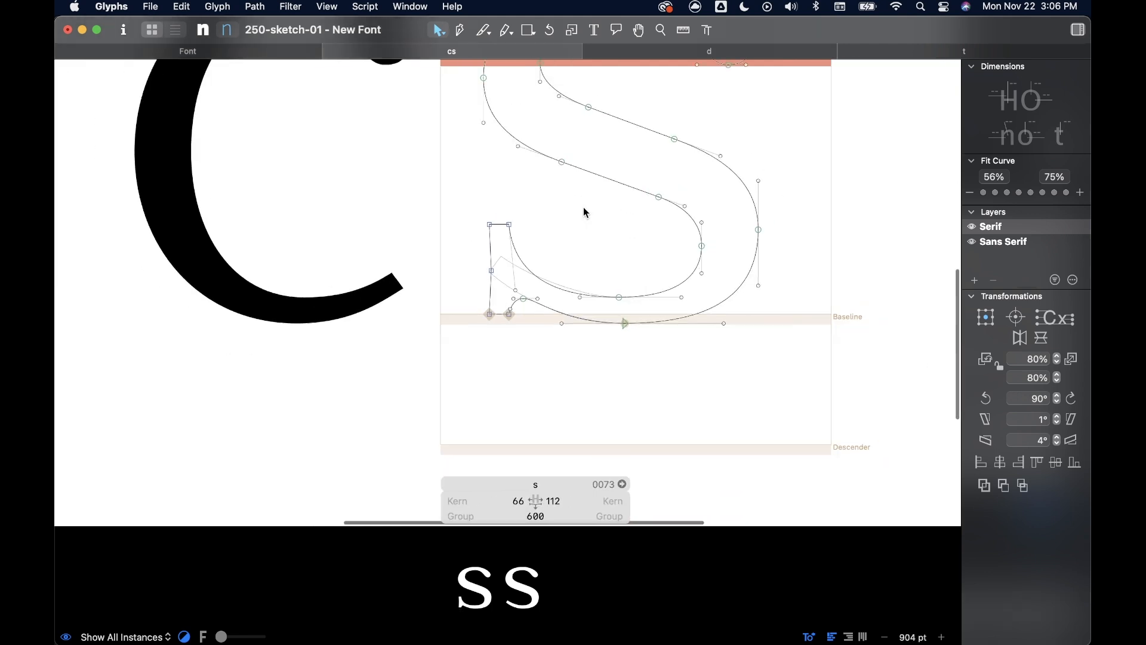
scroll(583, 207, down, 5)
key(space)
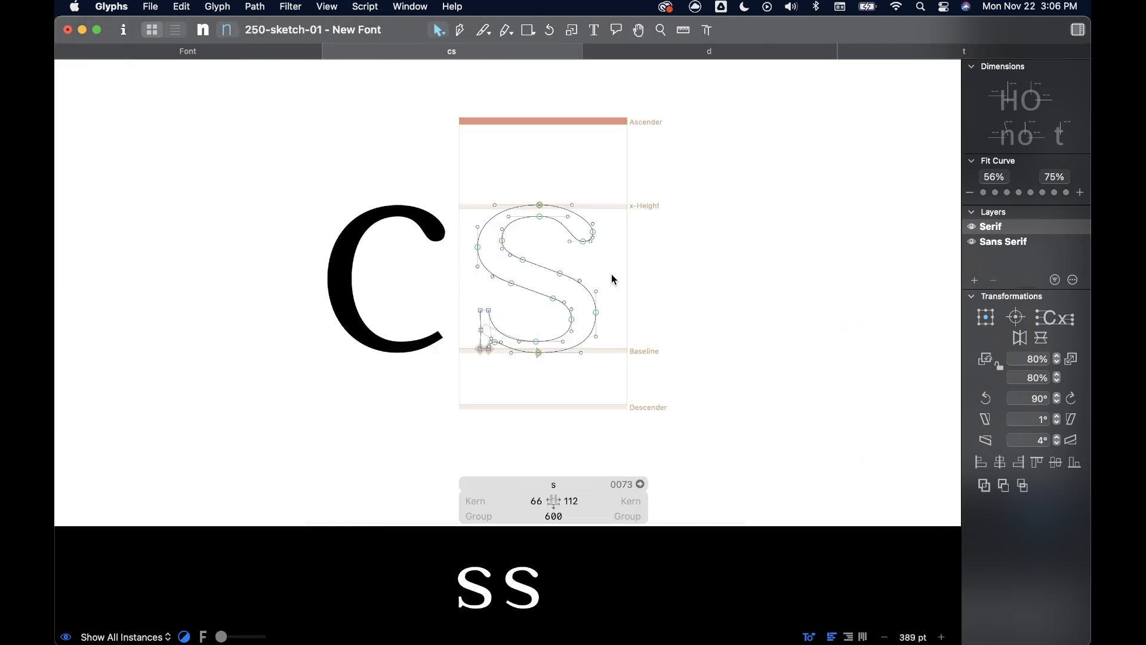
- Narrow the s by shifting its right-side nodes, then also its top and bottom extremes, left to a right sidebearing of 126, and preview it
mouse_move(640, 173)
mouse_down()
mouse_move(577, 358)
mouse_move(546, 381)
mouse_up()
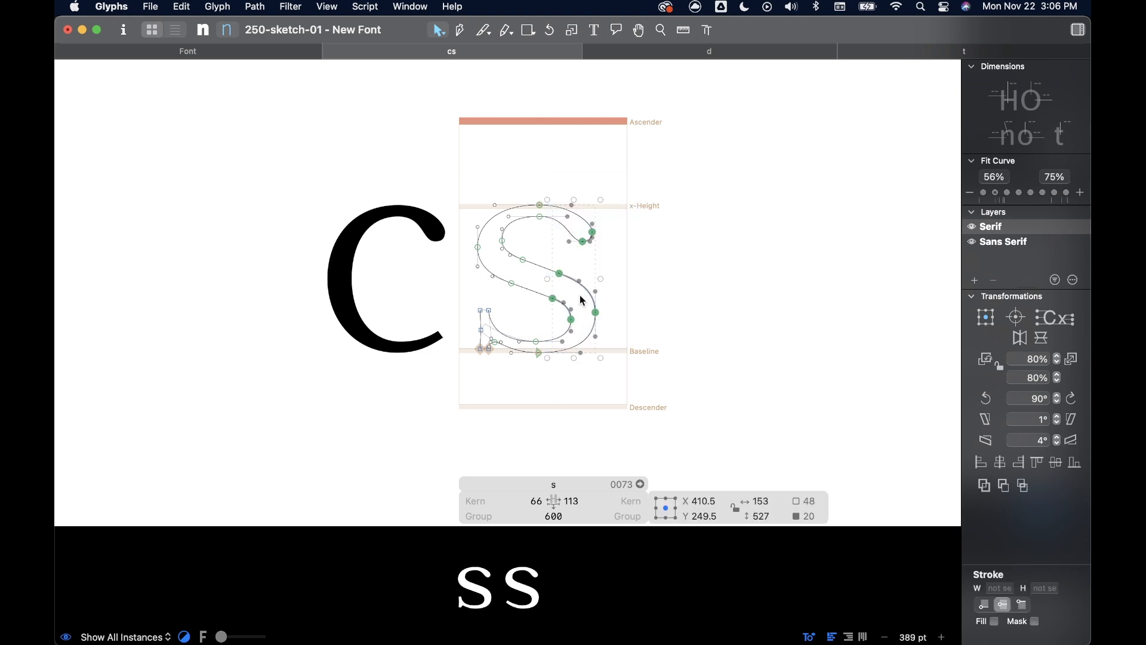
key(Left)
key(Left)
key(Left)
key(Left)
key(Left)
key(Left)
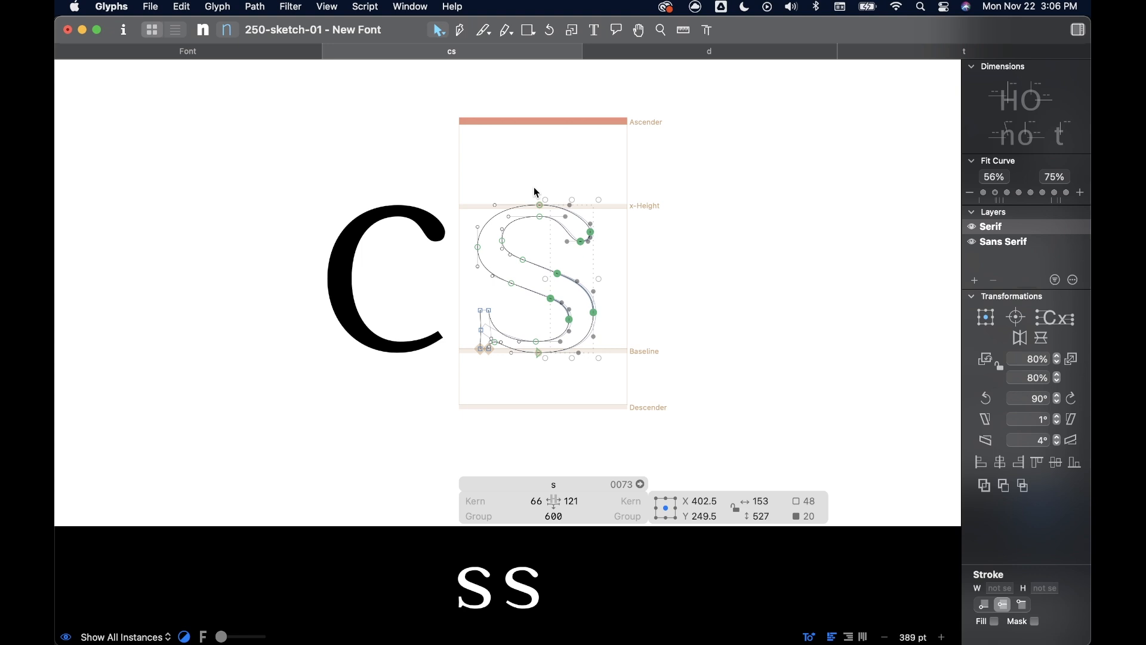
drag(532, 186, 617, 375)
key(Left)
key(Left)
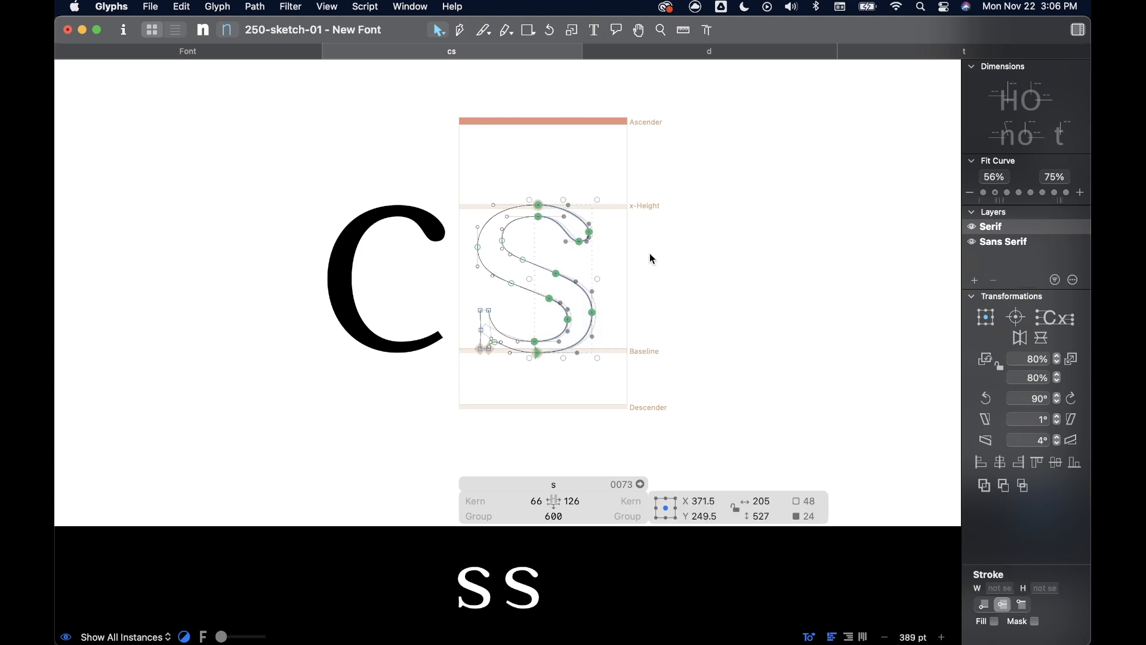
key(space)
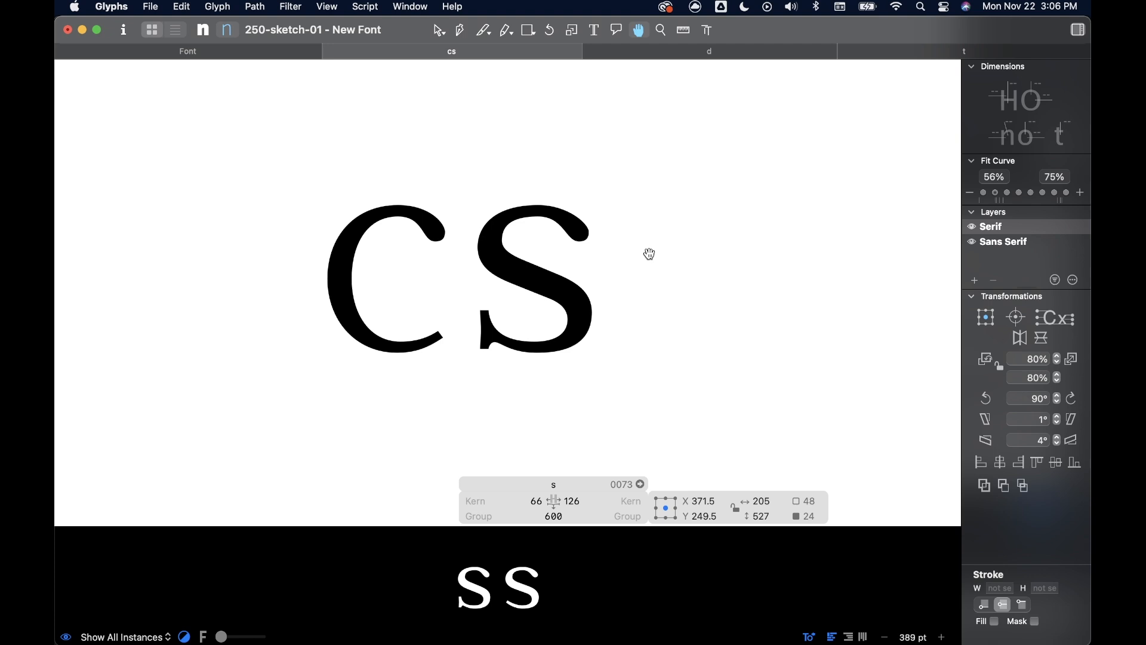
- Shift the lower bowl's inner extreme node right, roughly above the outer bottom extreme, and preview the filled s
scroll(618, 295, up, 10)
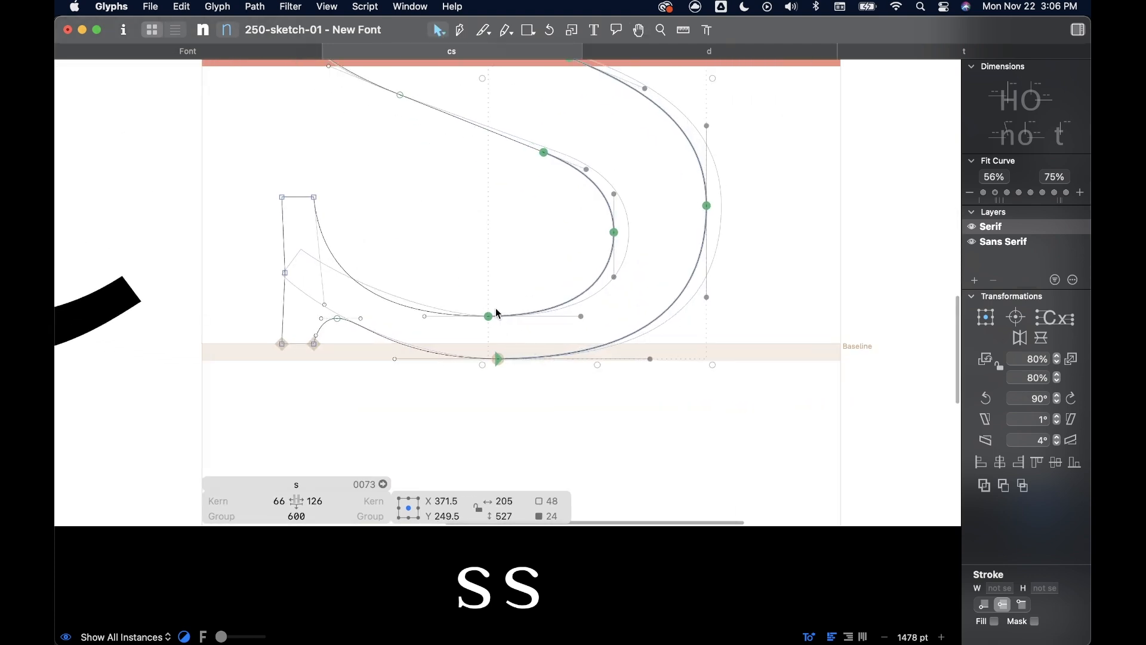
drag(489, 316, 498, 318)
scroll(500, 254, down, 6)
key(space)
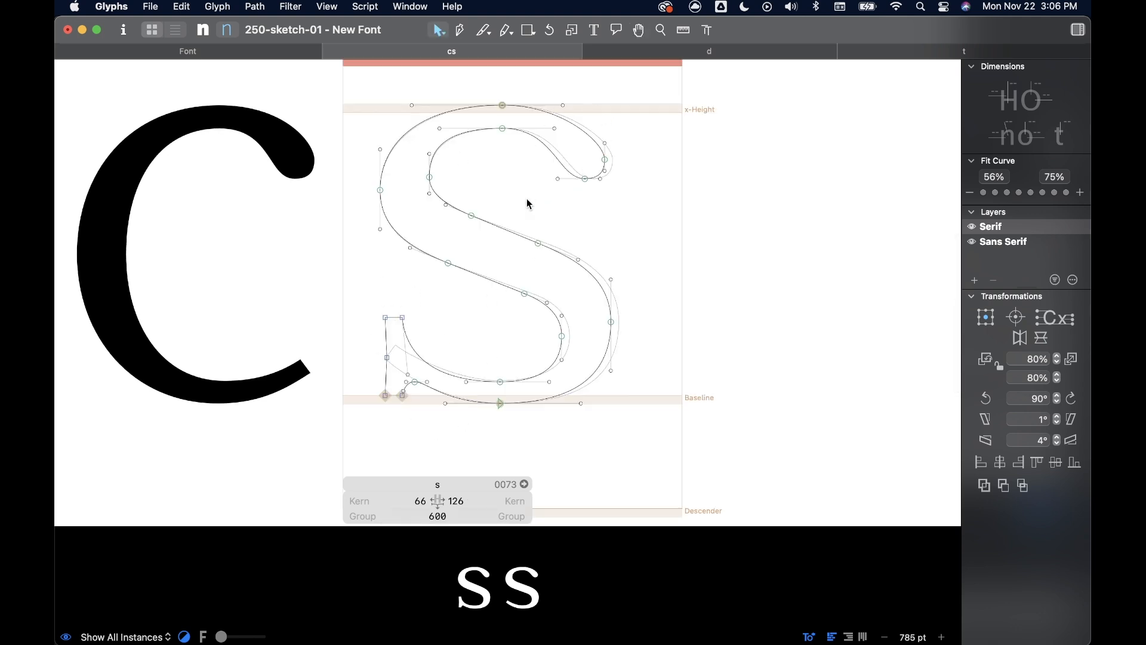
- Copy the lower serif terminal's nodes, paste them, and place the duplicate to the right of the s, centred at about X 674.5, Y 296
drag(356, 298, 510, 440)
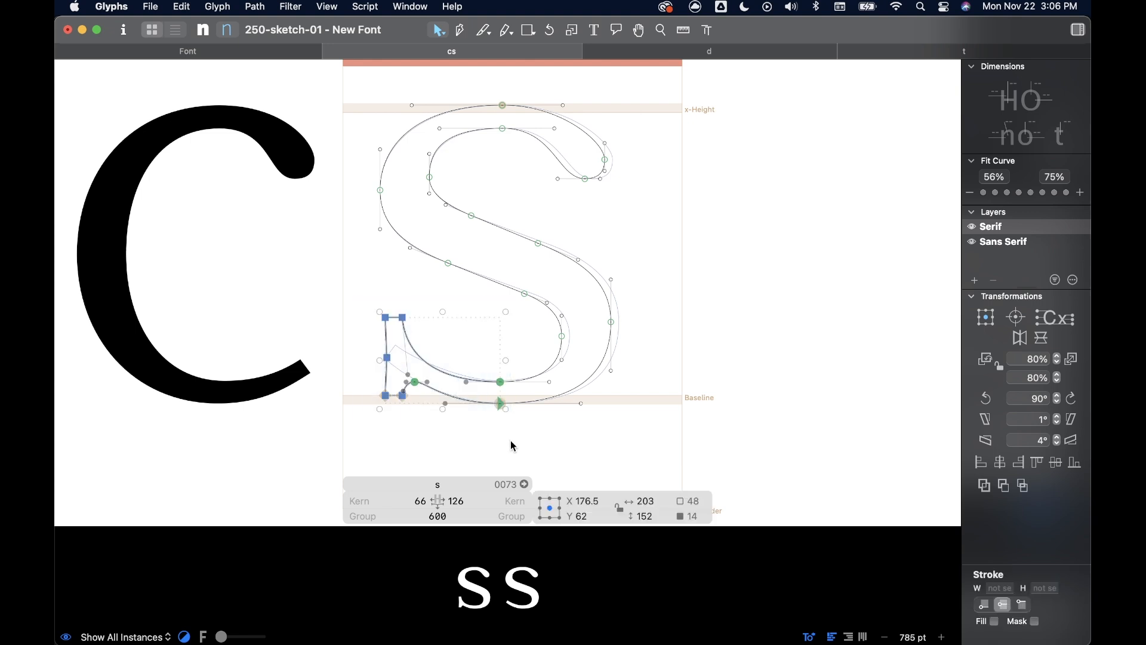
click(684, 187)
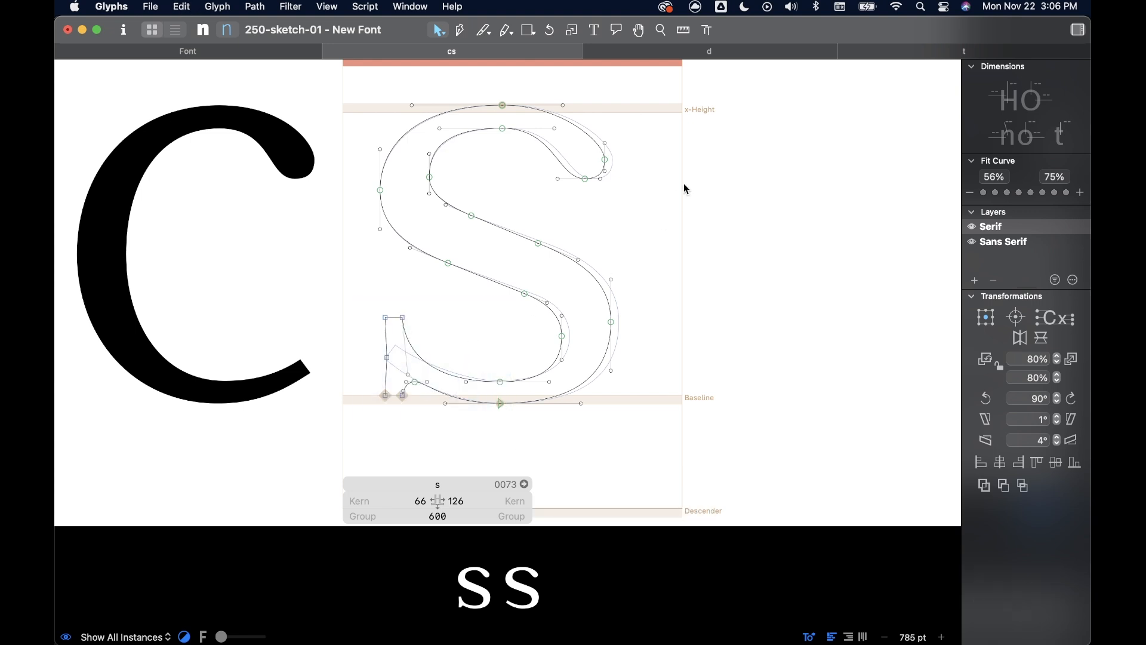
key(super+v)
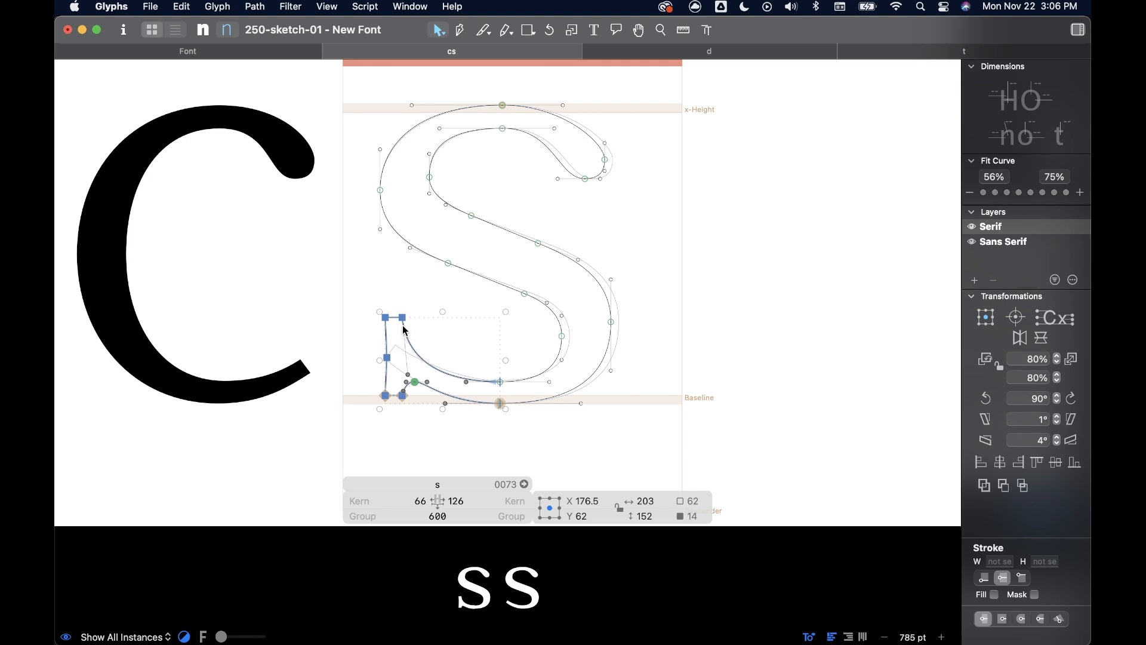
drag(404, 321, 686, 188)
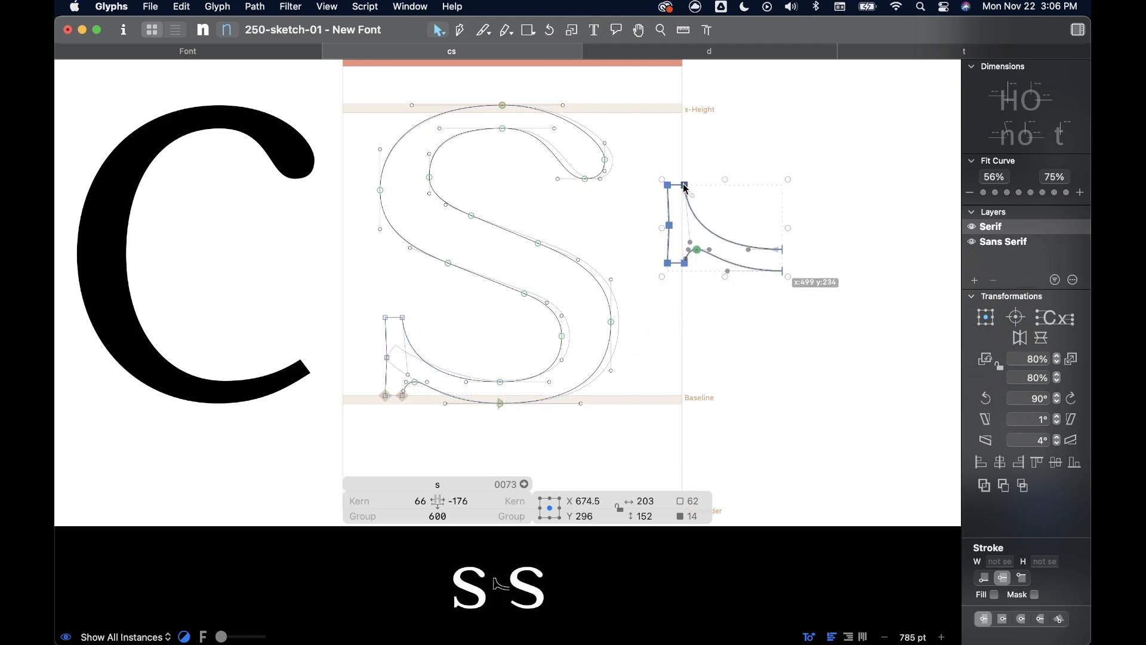
scroll(684, 185, up, 1)
click(629, 114)
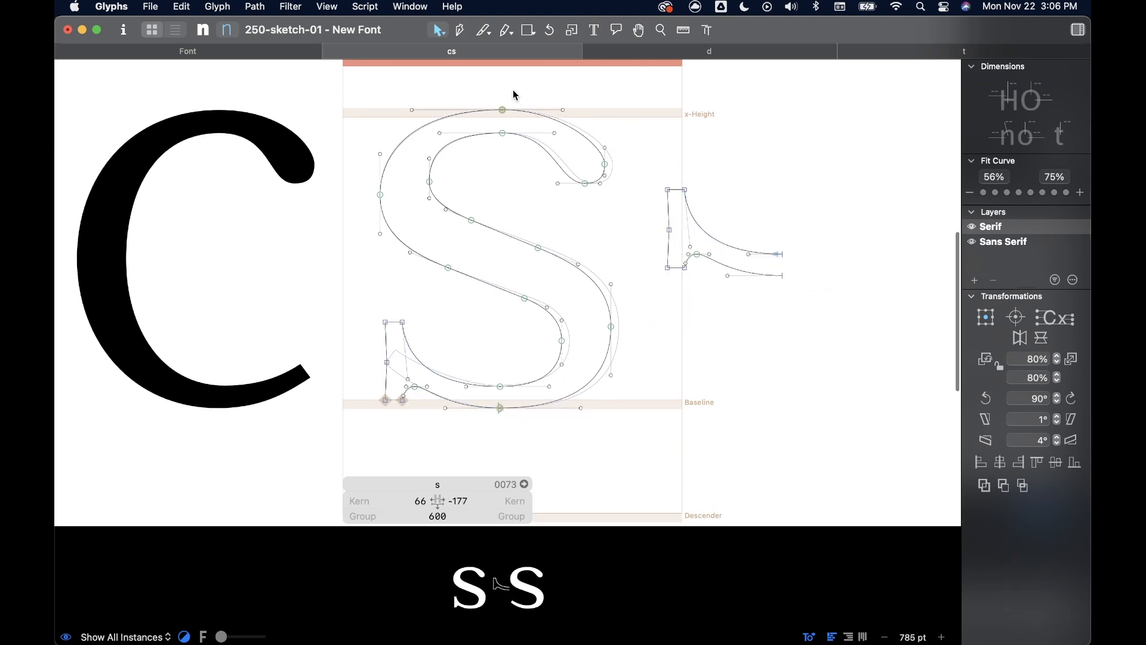
- Delete the s's rounded upper terminal, and flip the duplicated serif both horizontally and vertically
drag(493, 98, 630, 199)
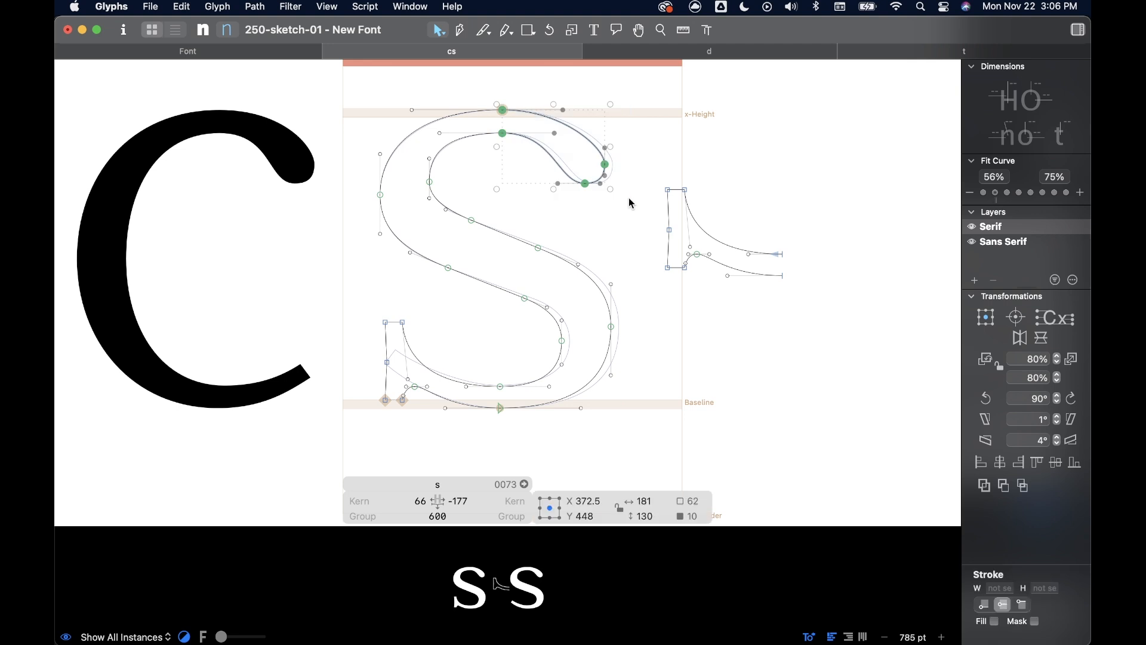
mouse_move(651, 161)
mouse_down()
mouse_move(711, 231)
mouse_move(820, 298)
mouse_up()
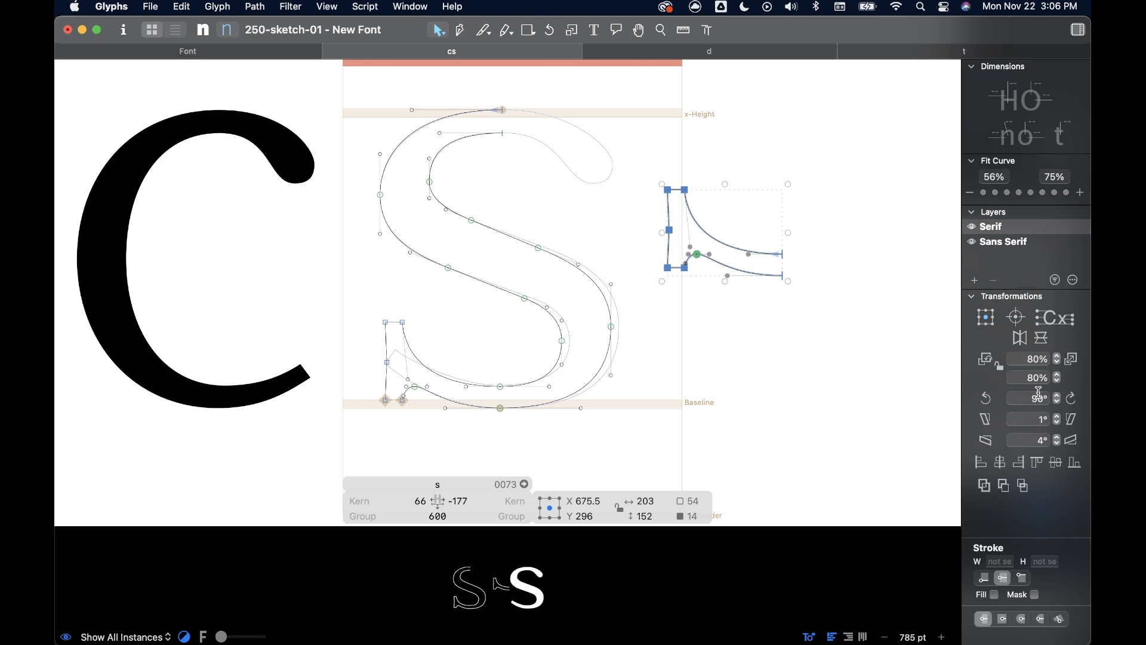
click(1021, 339)
click(1045, 339)
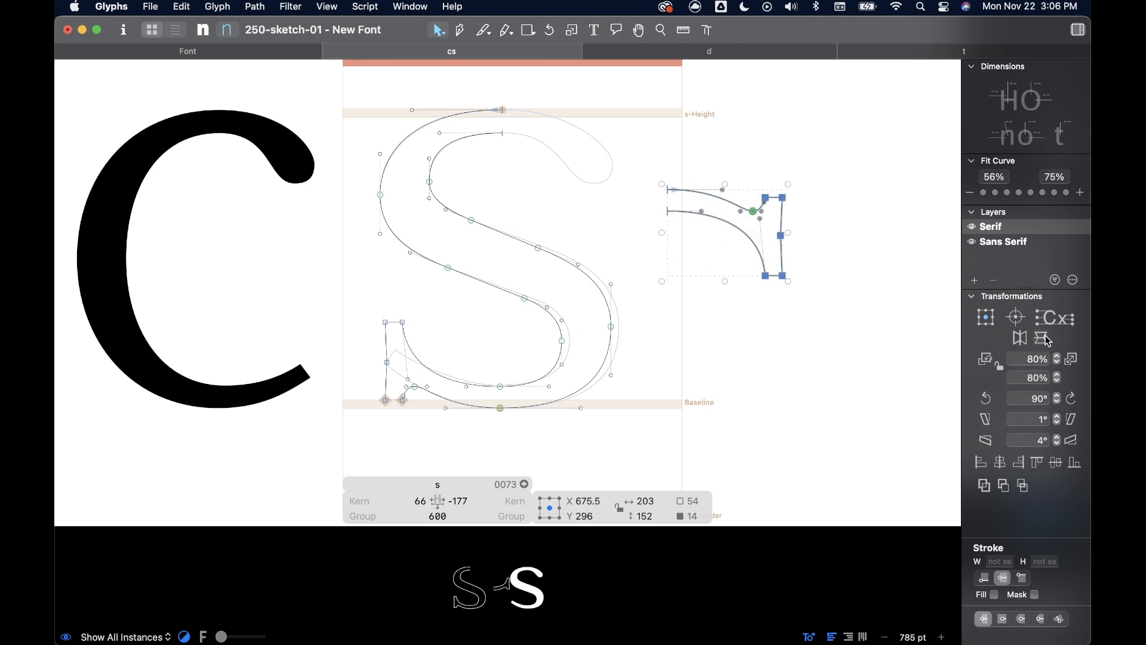
- Attach the flipped serif to the upper open ends, joining the outer contour at X 282, Y 513, and preview the filled s
drag(669, 214, 503, 140)
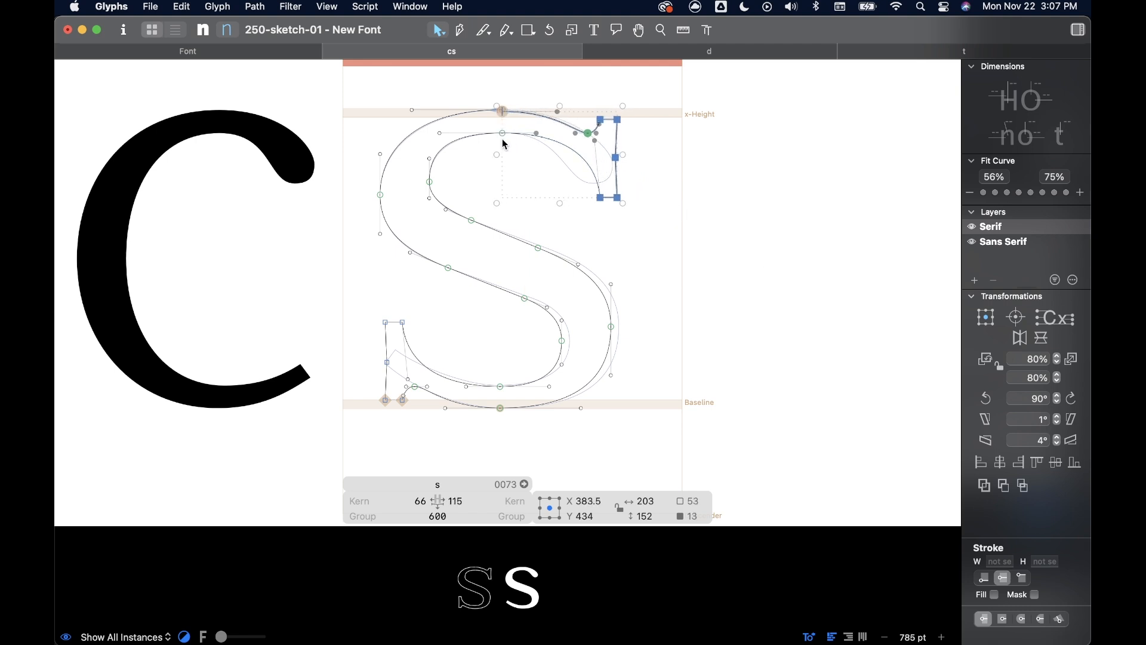
click(516, 178)
scroll(501, 124, up, 10)
scroll(502, 124, up, 3)
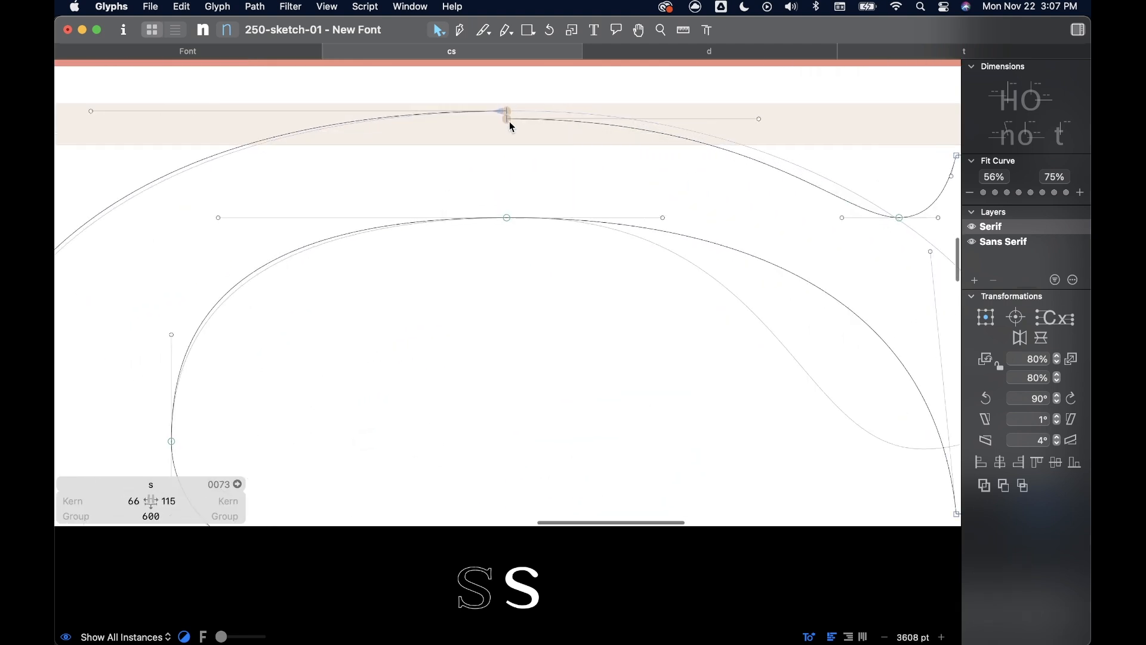
click(509, 119)
drag(508, 119, 509, 116)
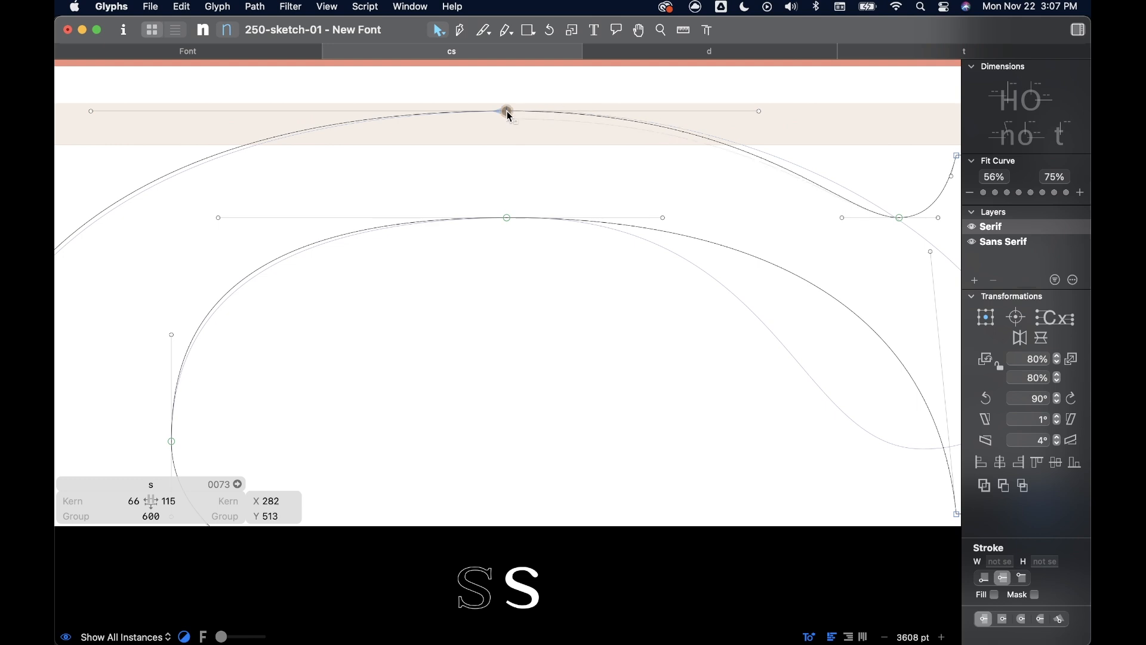
click(531, 149)
scroll(532, 149, down, 15)
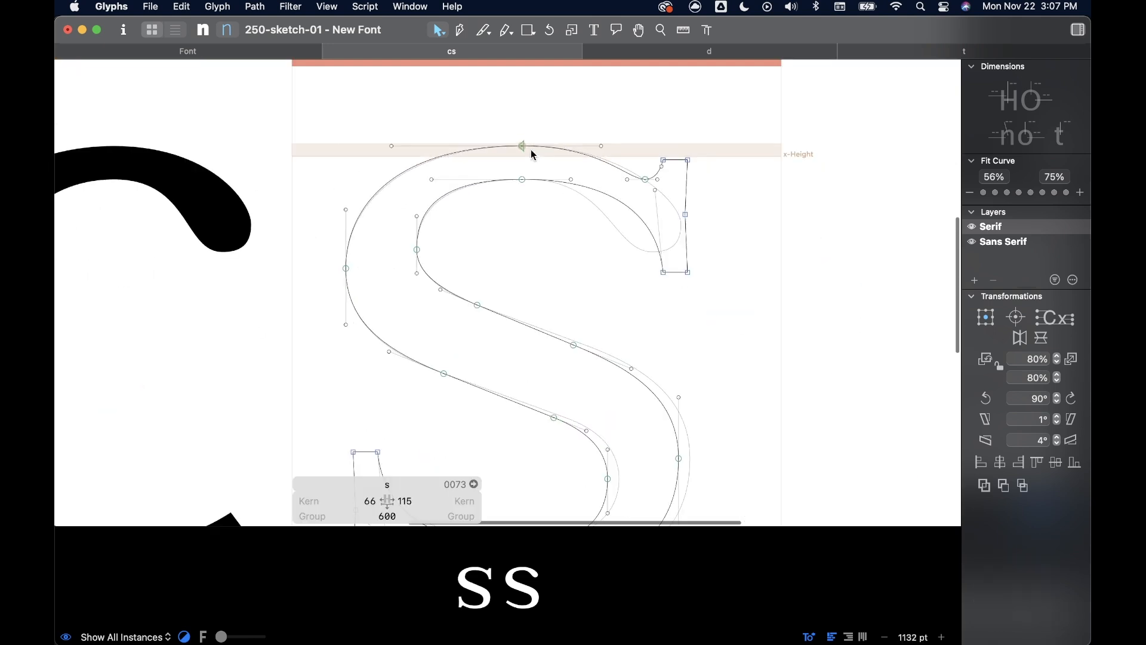
key(space)
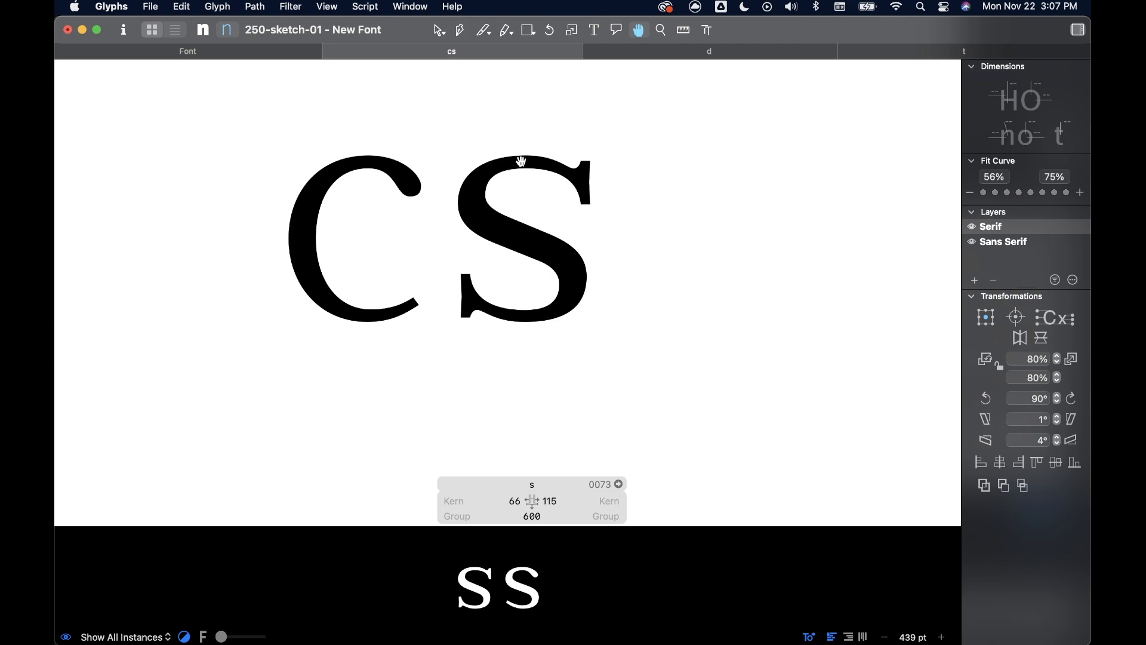
- Shift the upper serif's nodes left so they centre at about X 440, Y 427
scroll(569, 151, up, 5)
drag(654, 147, 559, 323)
drag(570, 202, 554, 204)
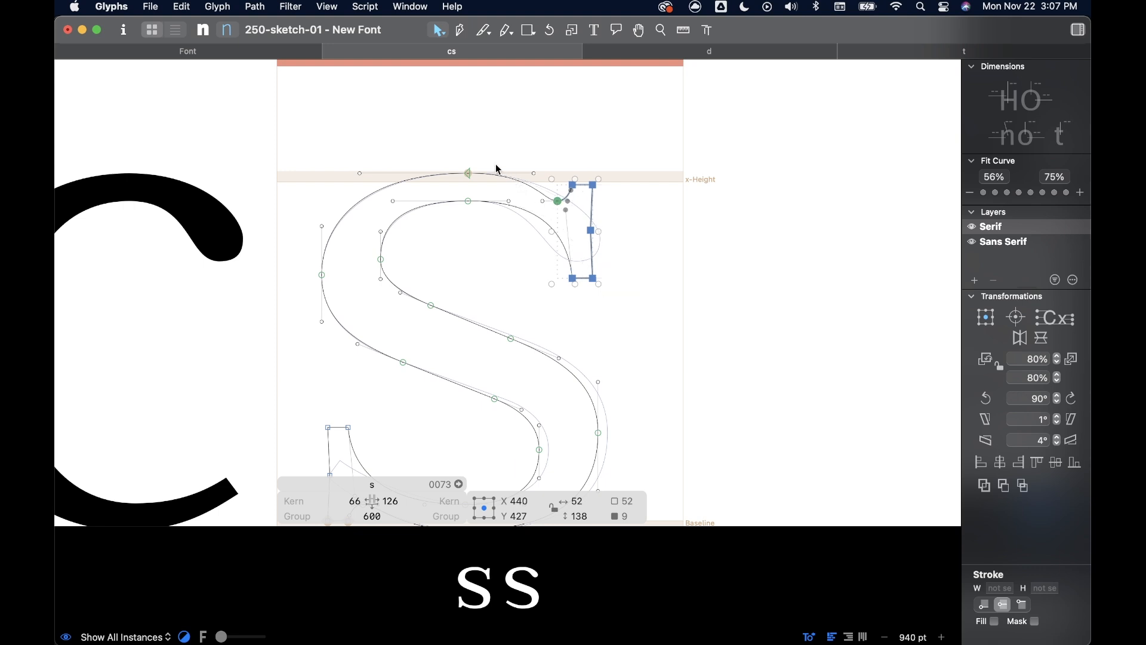
- Move the outer top extreme slightly left of the inner one, and raise the upper serif's top edge to the x-height
click(469, 174)
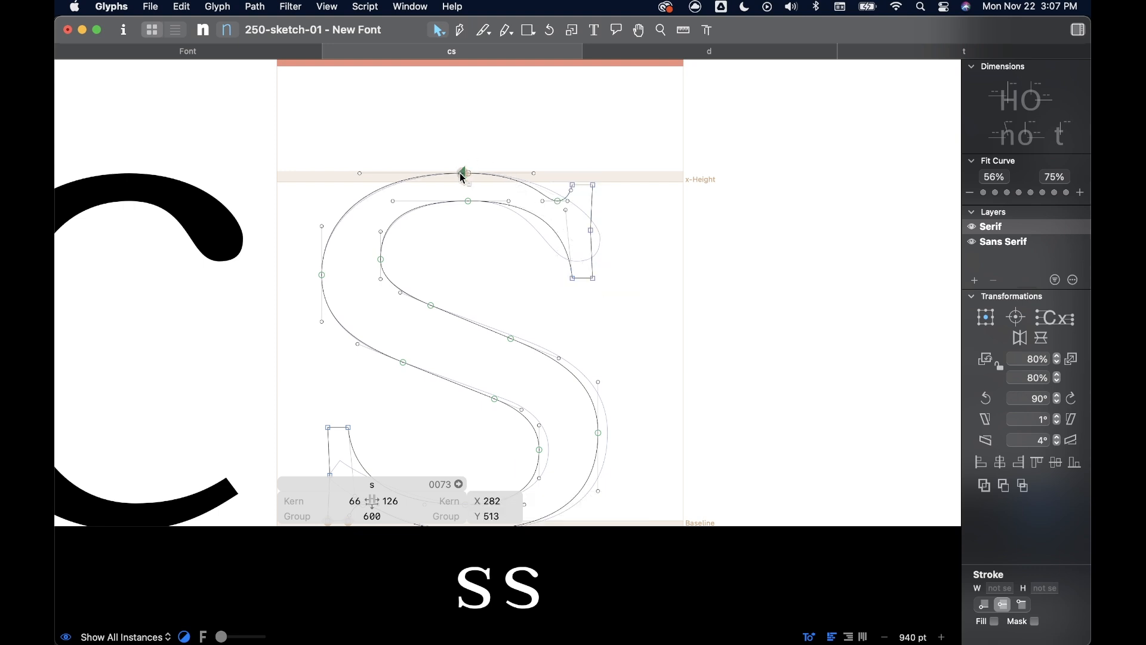
scroll(464, 174, up, 3)
drag(509, 159, 599, 175)
scroll(587, 168, up, 3)
scroll(617, 189, up, 4)
scroll(651, 221, down, 3)
scroll(667, 229, down, 5)
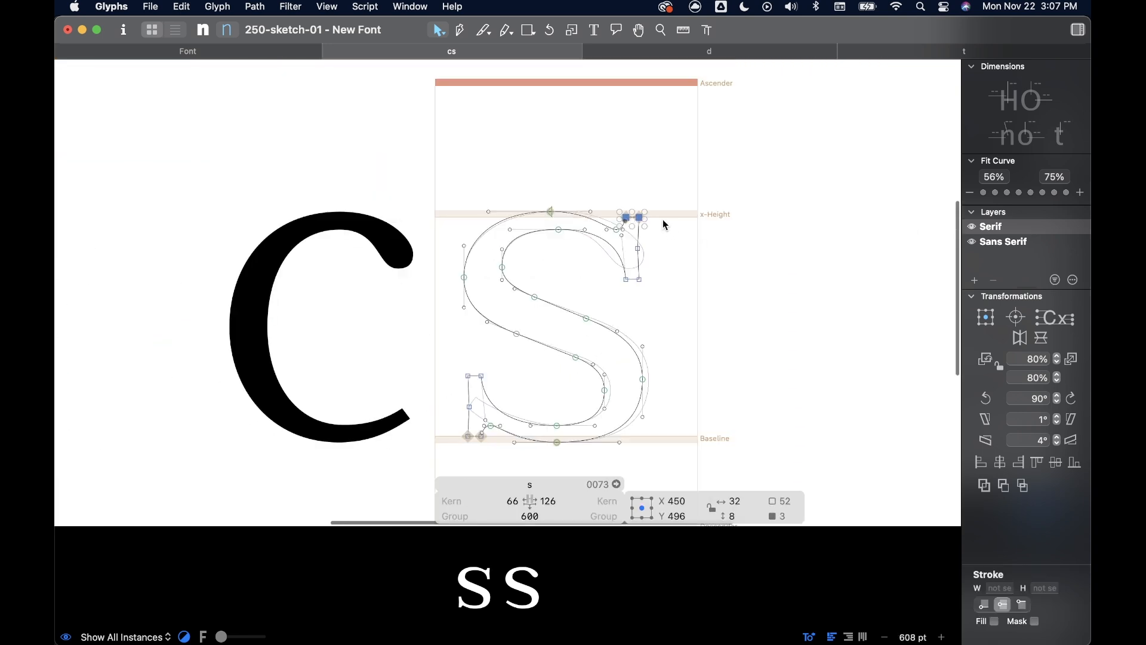
scroll(637, 254, up, 2)
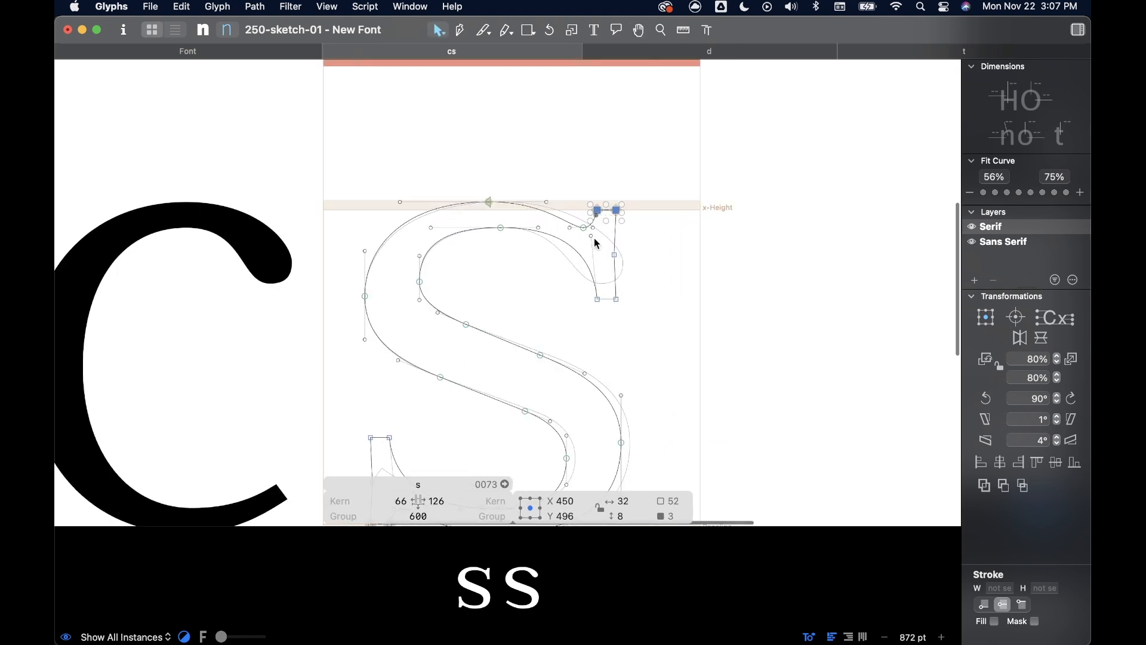
- Move the upper serif's inner curve handle to X 416, Y 442 and its notch node to X 414, Y 476, then preview the s
click(591, 241)
drag(590, 245, 585, 250)
scroll(585, 239, up, 3)
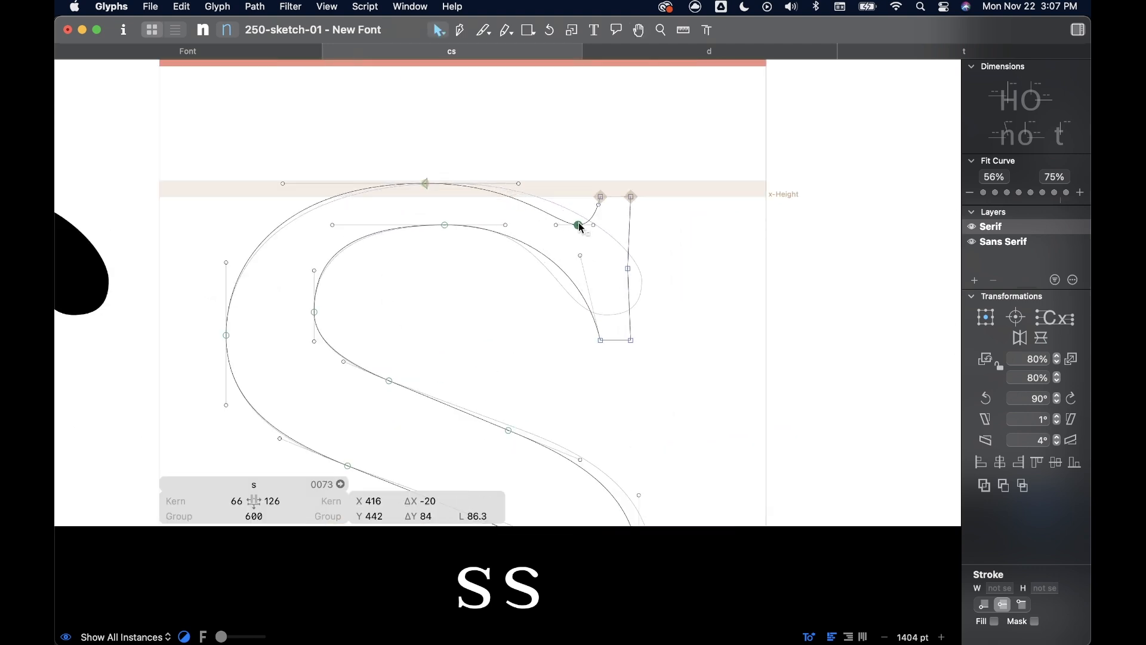
click(578, 224)
scroll(595, 224, up, 2)
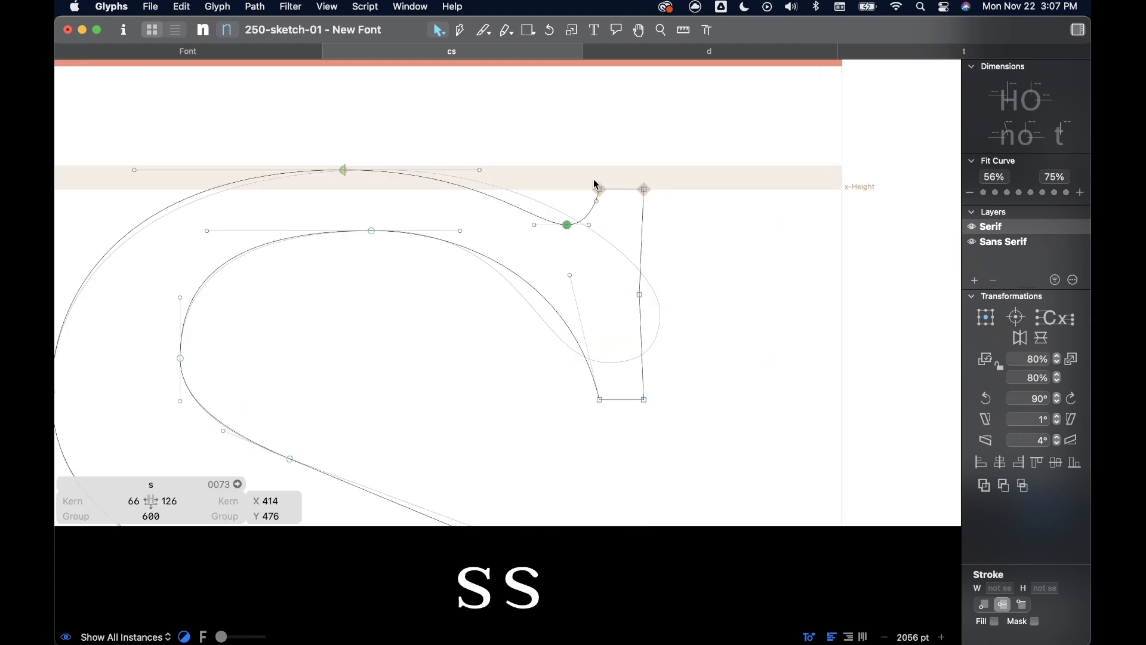
scroll(663, 210, down, 7)
key(space)
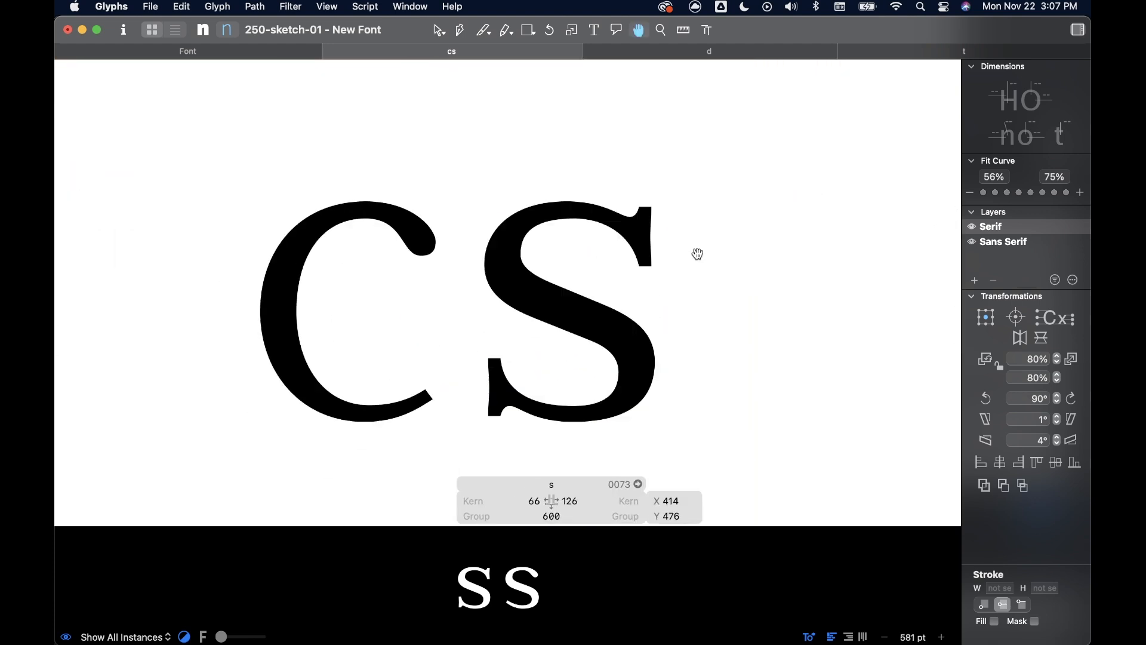
- Shift the whole upper serif left to about X 422, Y 429, and shorten the outer top extreme's right handle
drag(693, 185, 641, 263)
key(space)
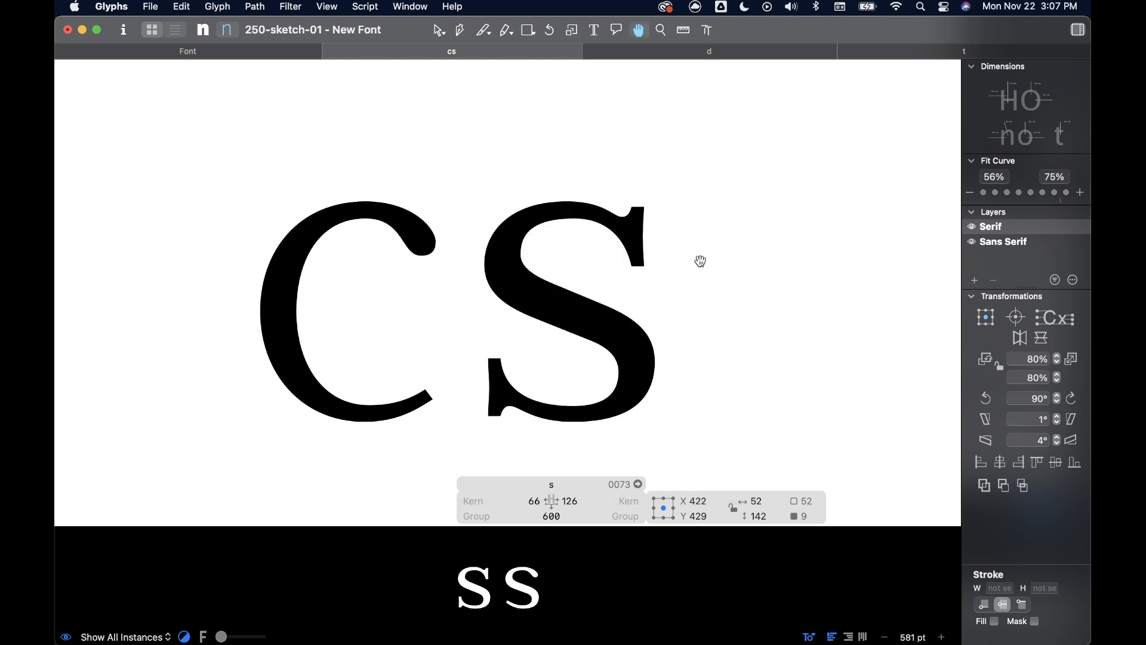
scroll(620, 203, up, 5)
drag(570, 205, 553, 203)
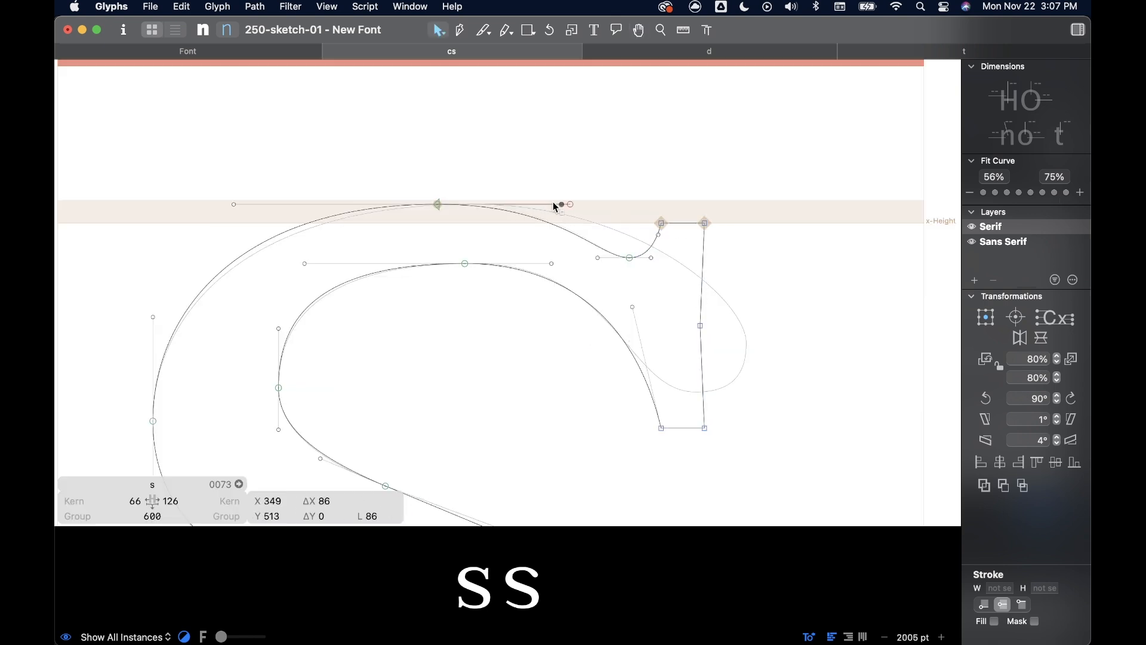
- Raise the upper serif's notch node to X 396, Y 482, and preview the s beside the c
scroll(630, 257, up, 3)
click(621, 251)
drag(624, 252, 622, 242)
scroll(632, 211, down, 1)
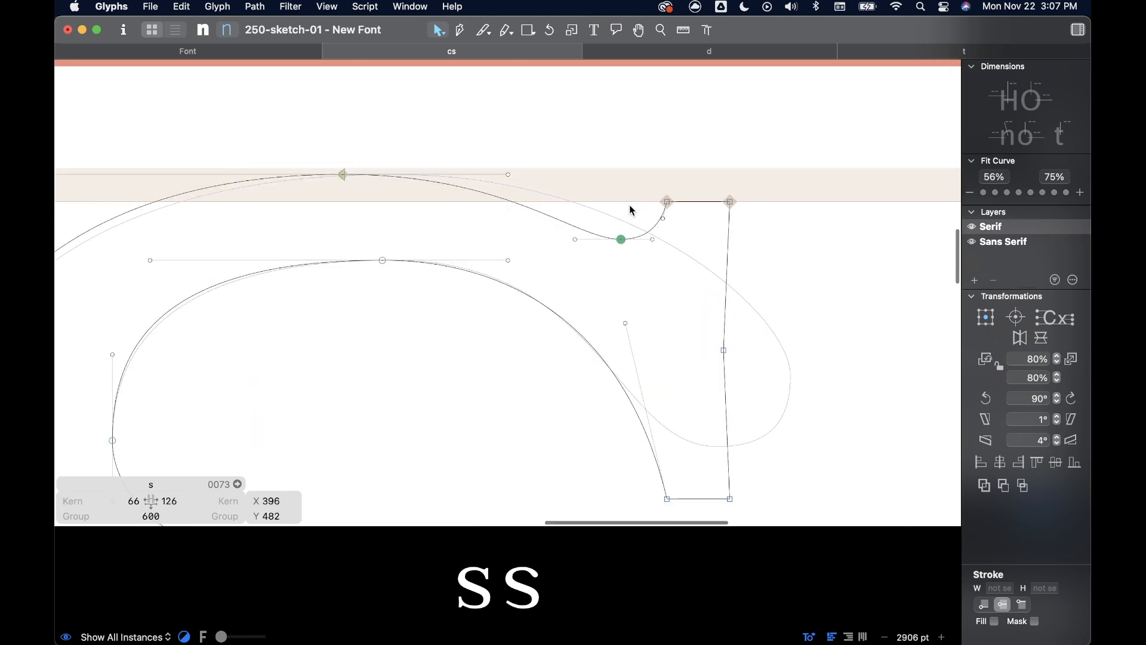
scroll(629, 206, down, 8)
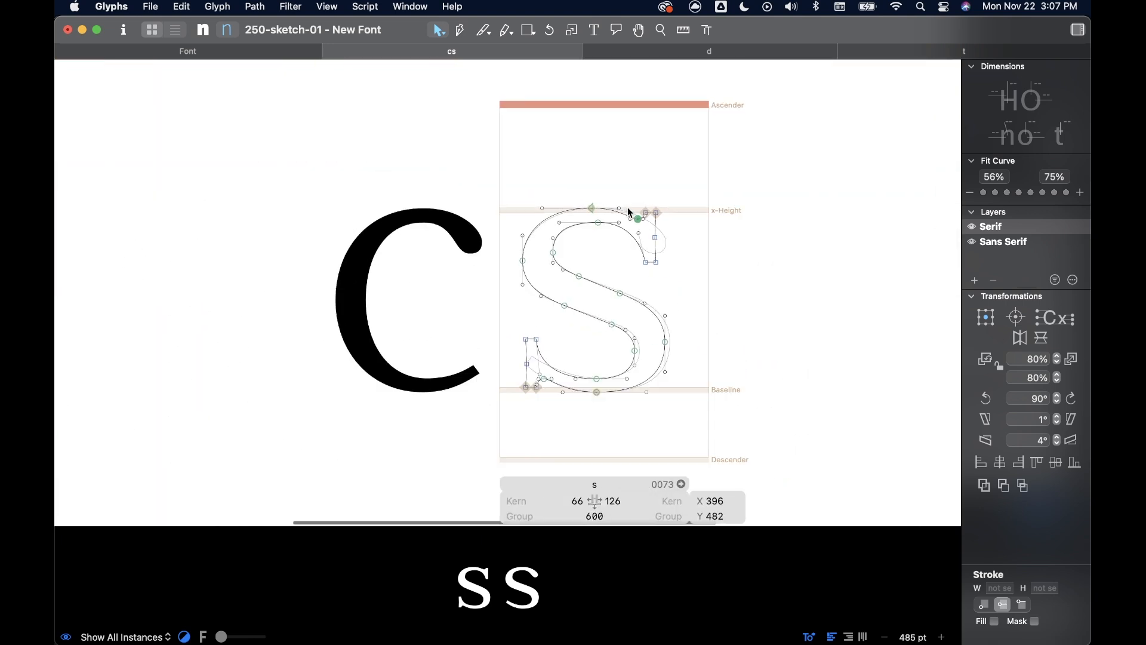
scroll(628, 206, down, 1)
key(space)
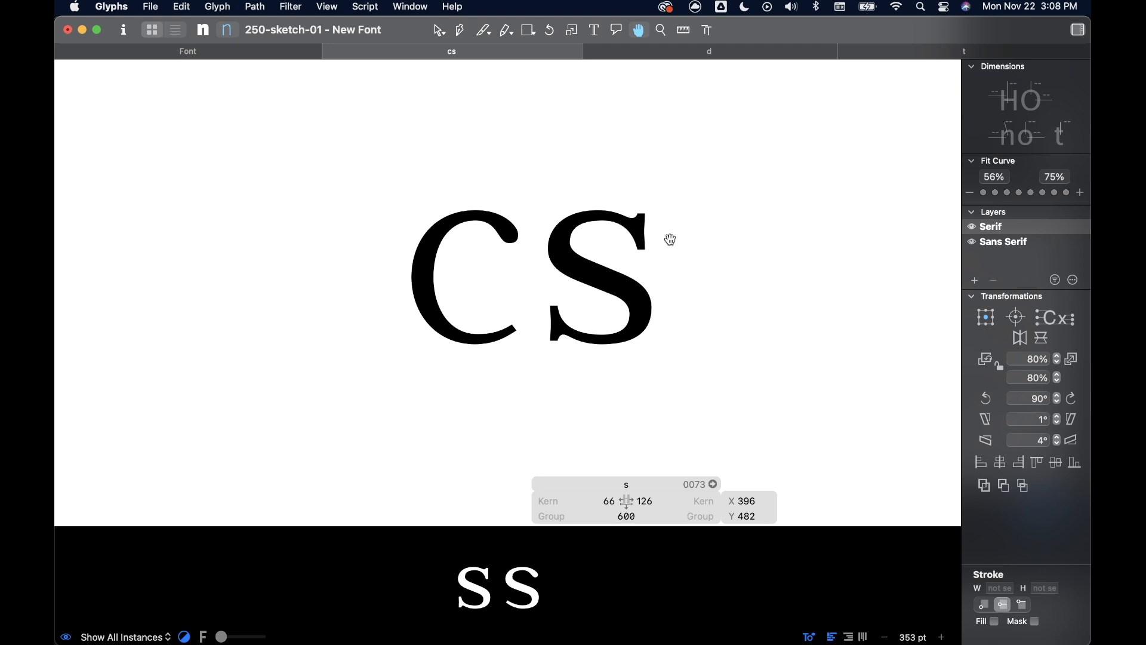
scroll(658, 242, up, 5)
drag(631, 289, 571, 136)
click(739, 151)
scroll(661, 340, down, 4)
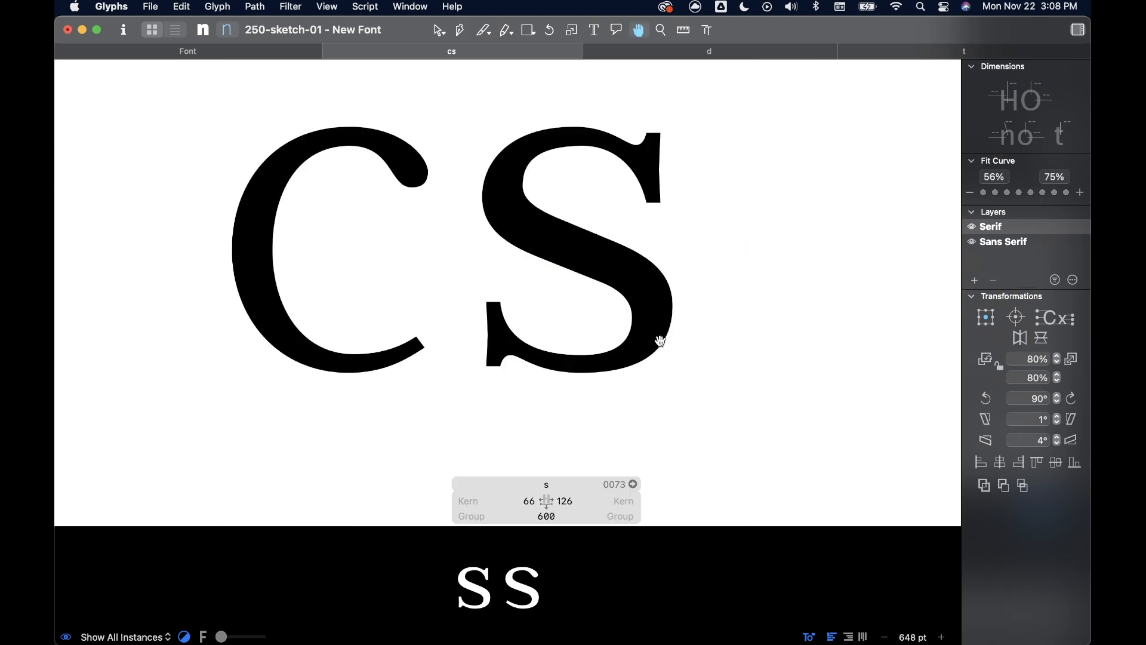
- Raise the lower serif's upper nodes and notch node by 6 units, keeping its base on the baseline, and preview the s
scroll(526, 372, up, 3)
drag(428, 200, 533, 342)
scroll(533, 342, up, 1)
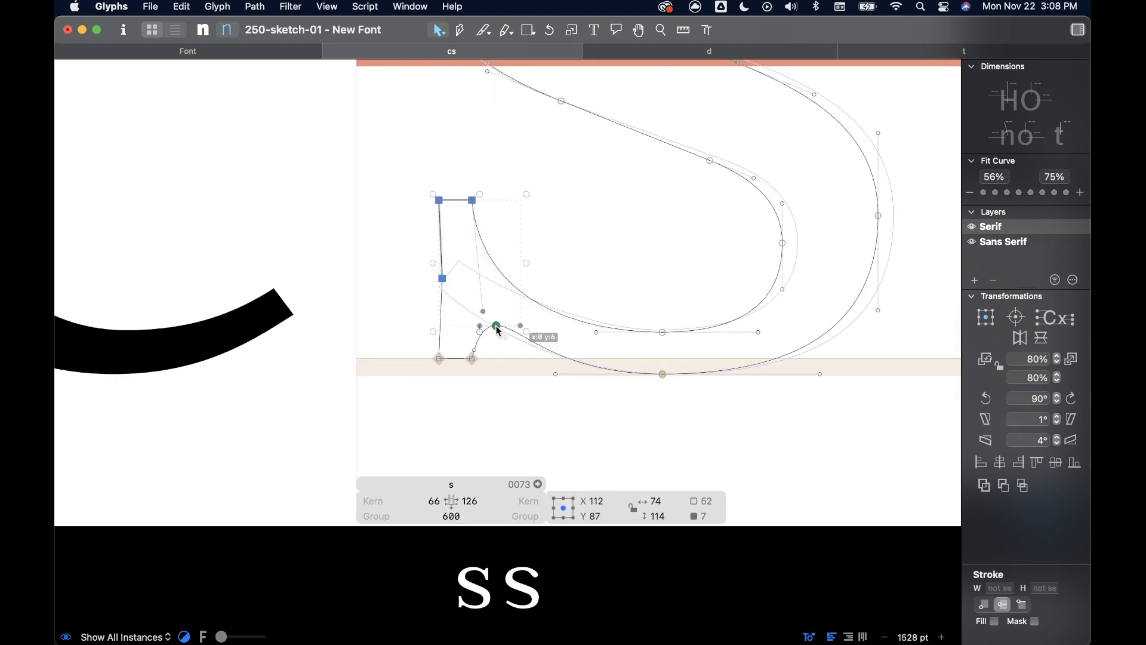
click(623, 242)
scroll(623, 243, down, 5)
scroll(623, 243, up, 2)
scroll(624, 243, right, 2)
key(space)
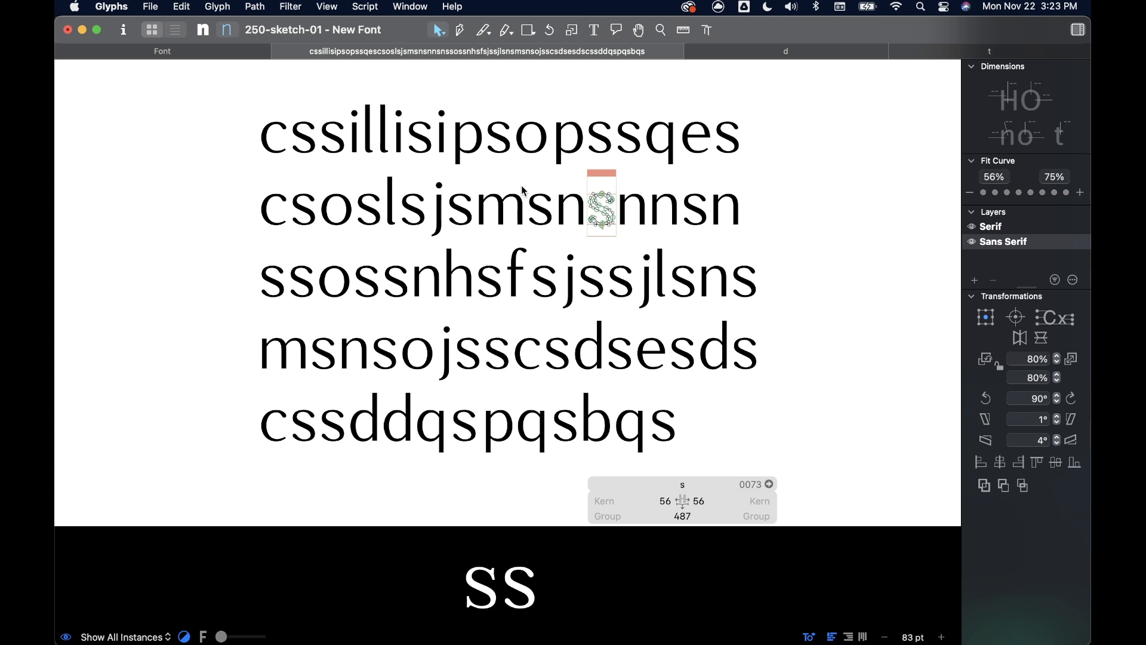
- Show the sample text in the serif master, then open the s glyph in its own tab and preview it filled
click(203, 31)
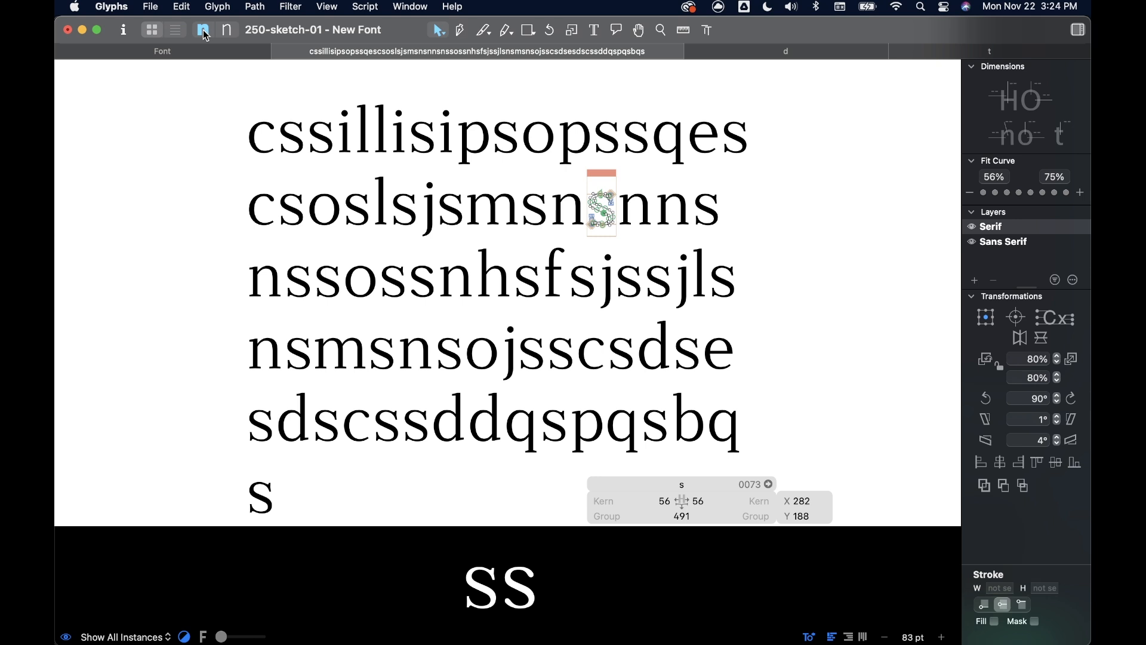
click(238, 52)
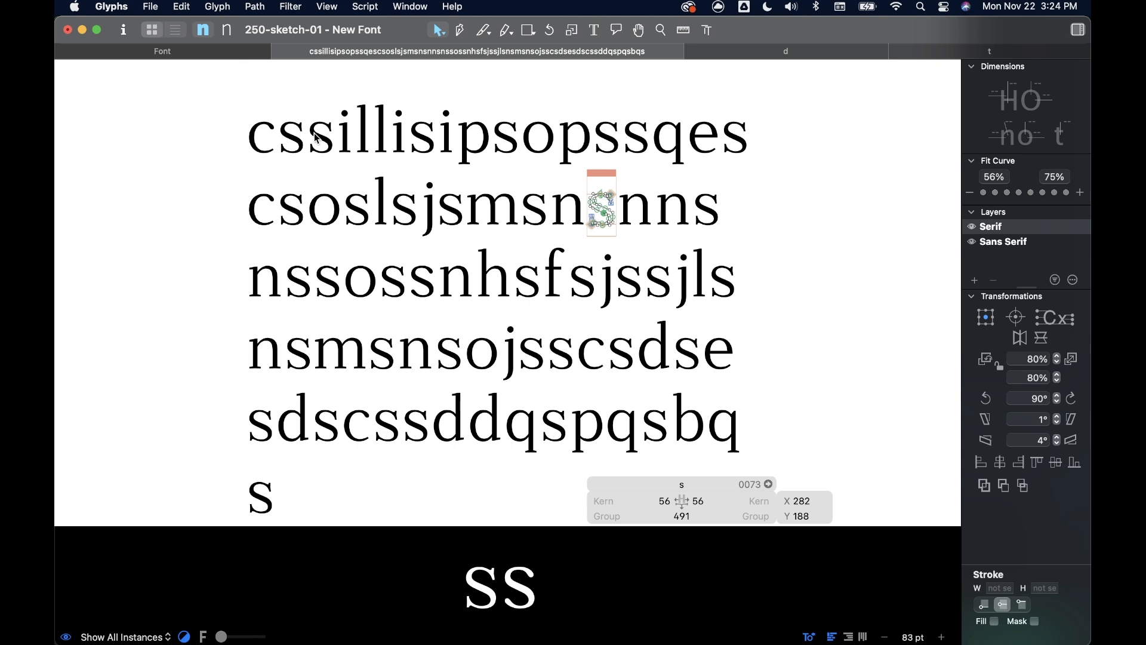
click(448, 404)
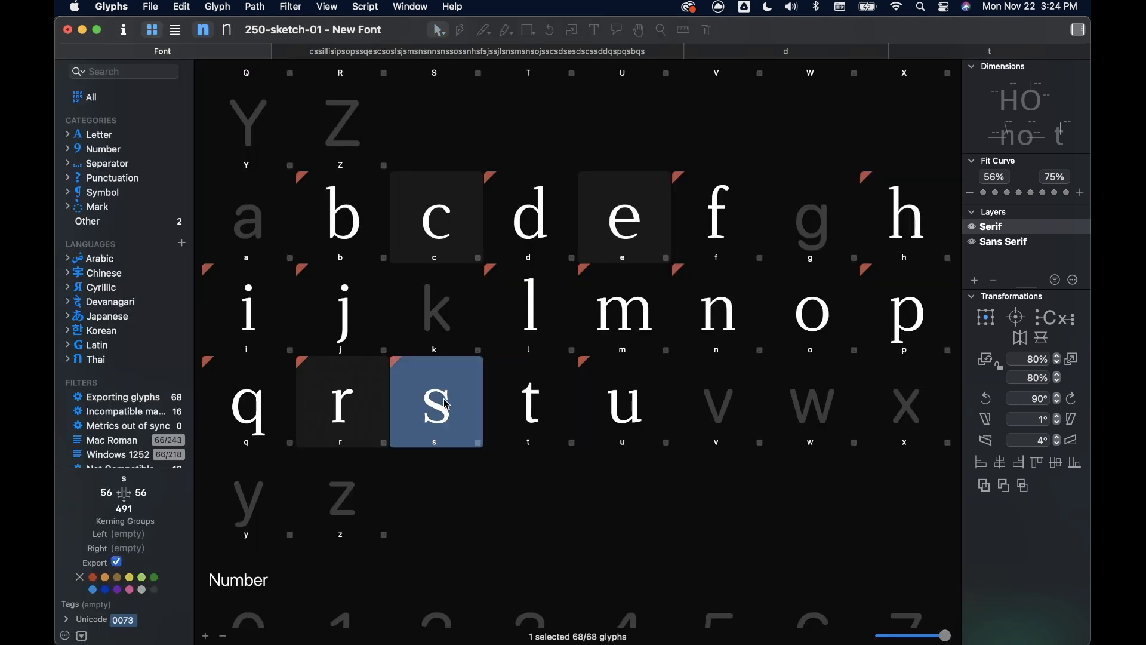
double_click(448, 405)
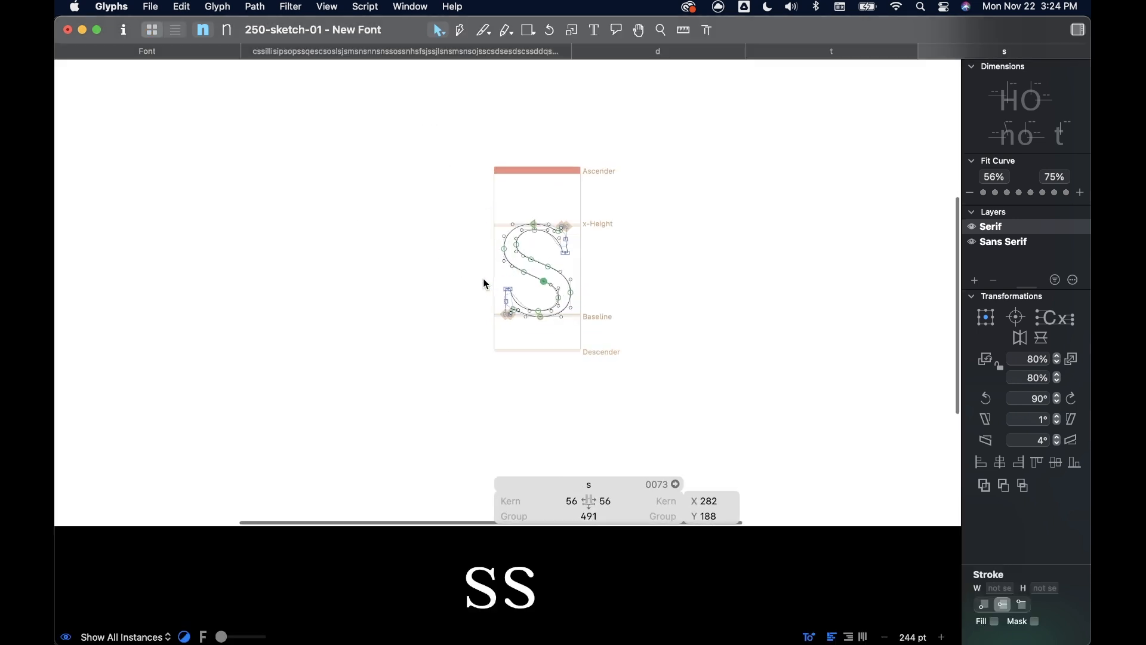
key(space)
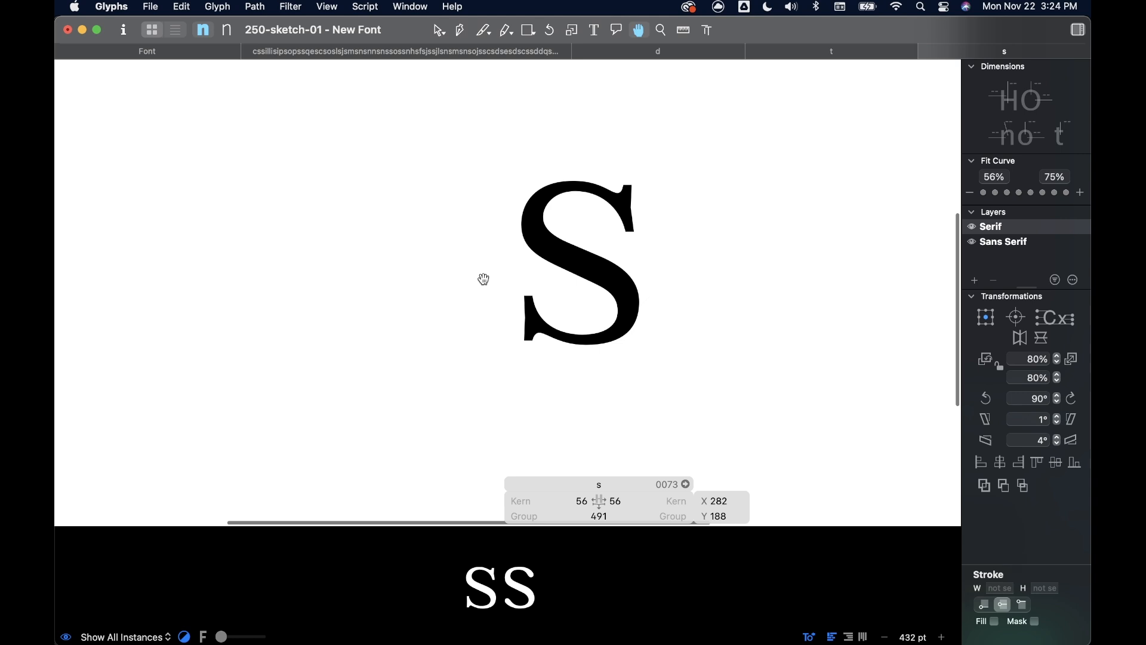
- Return to the sample text and examine the serif s's shape, weight and spacing among the other letters
click(430, 52)
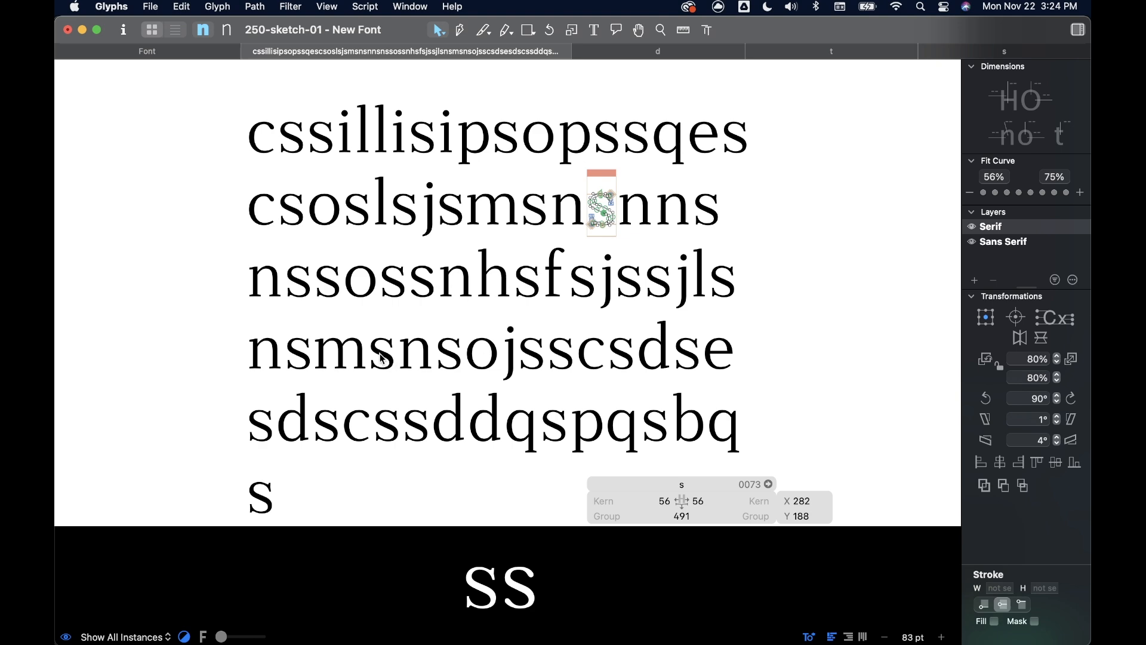
scroll(369, 369, up, 10)
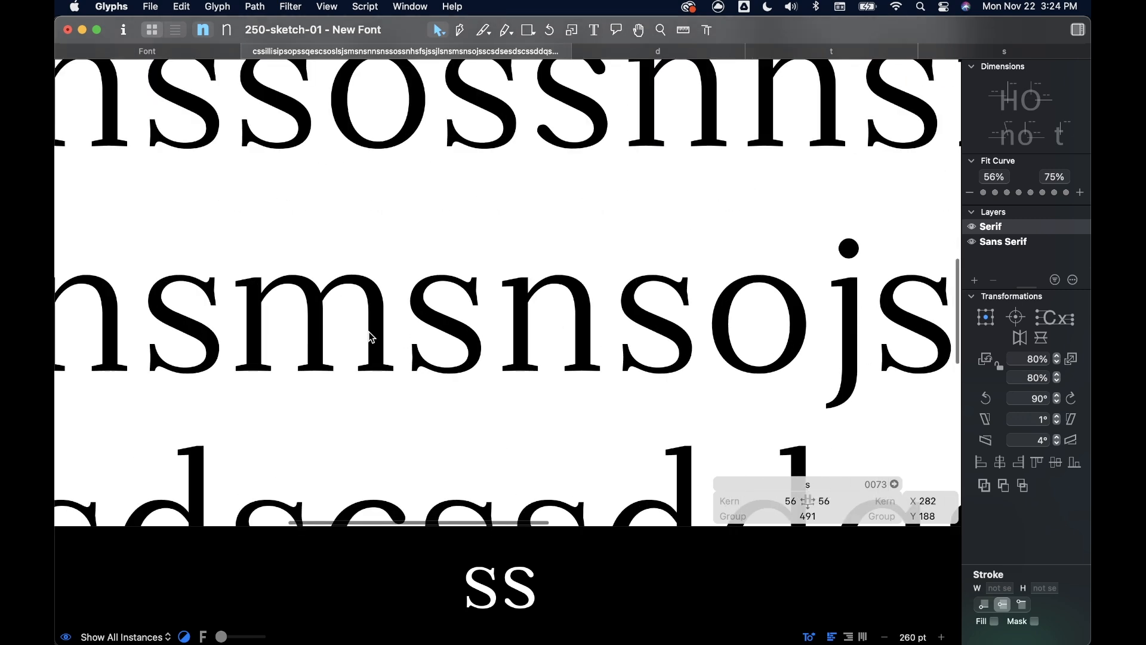
scroll(574, 310, right, 5)
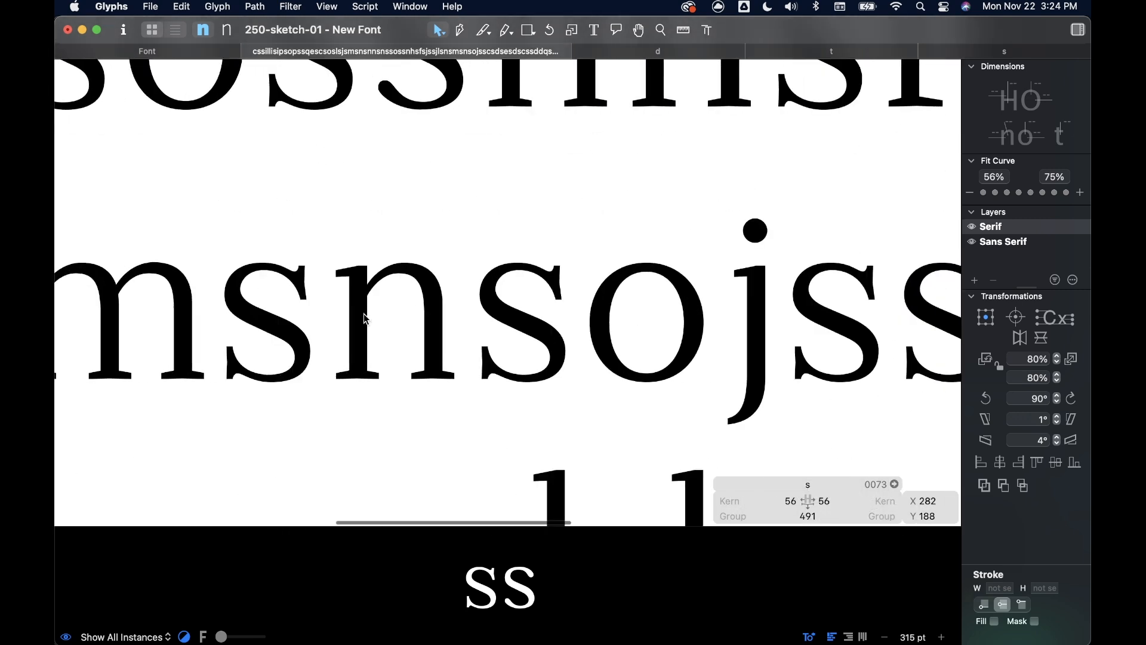
scroll(607, 304, right, 8)
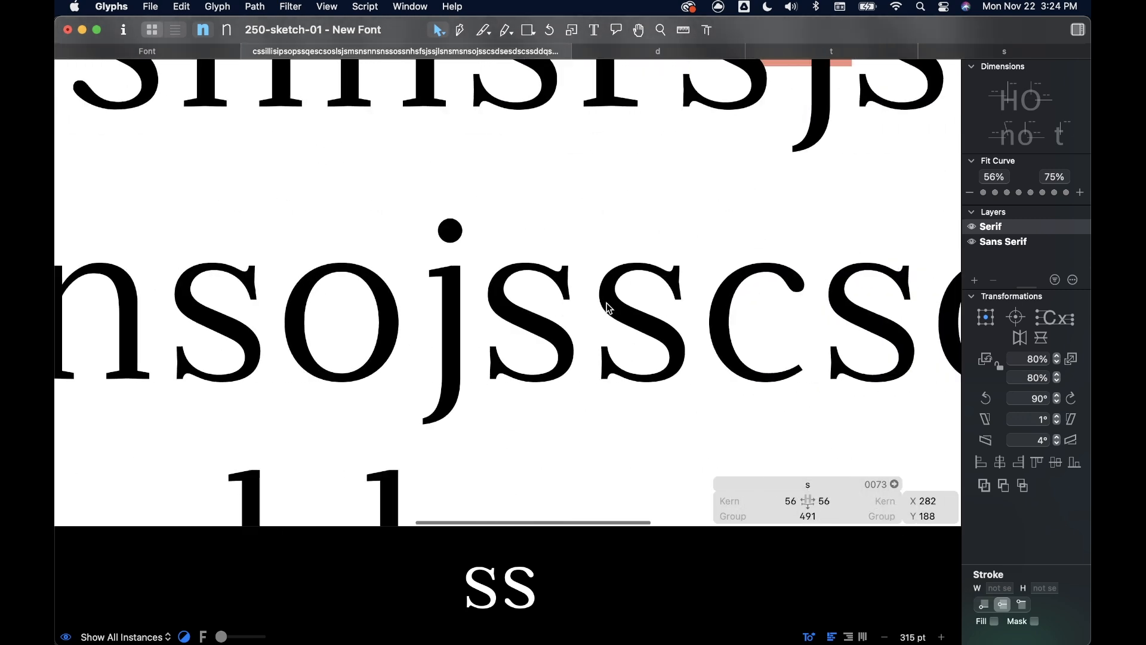
scroll(607, 309, right, 4)
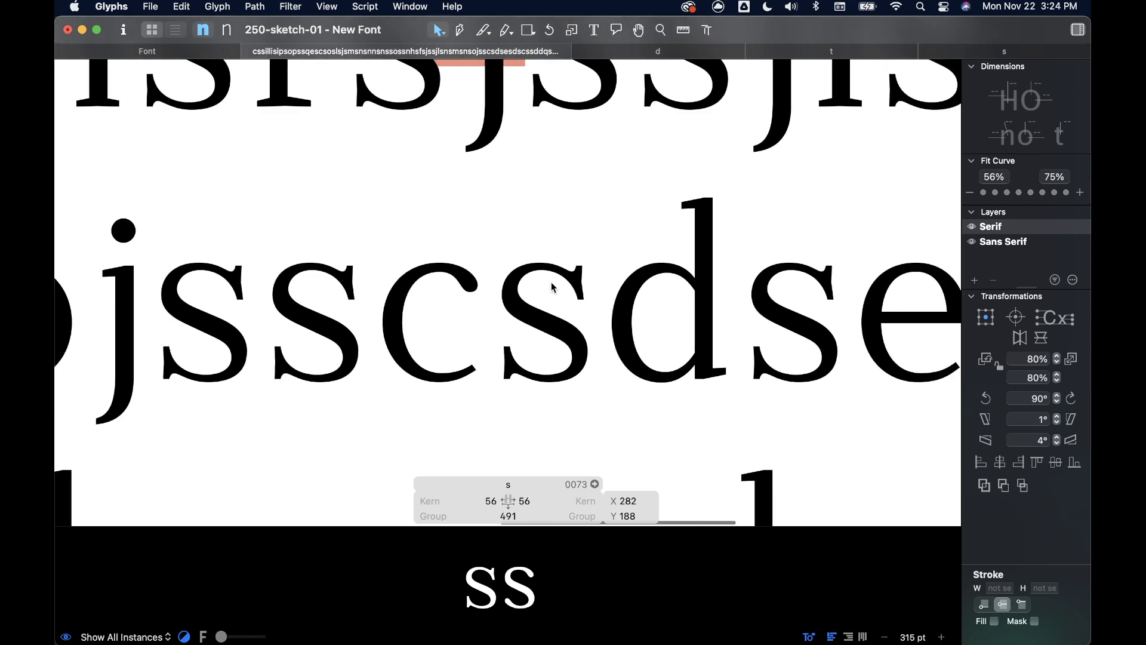
scroll(551, 282, right, 1)
scroll(442, 186, up, 3)
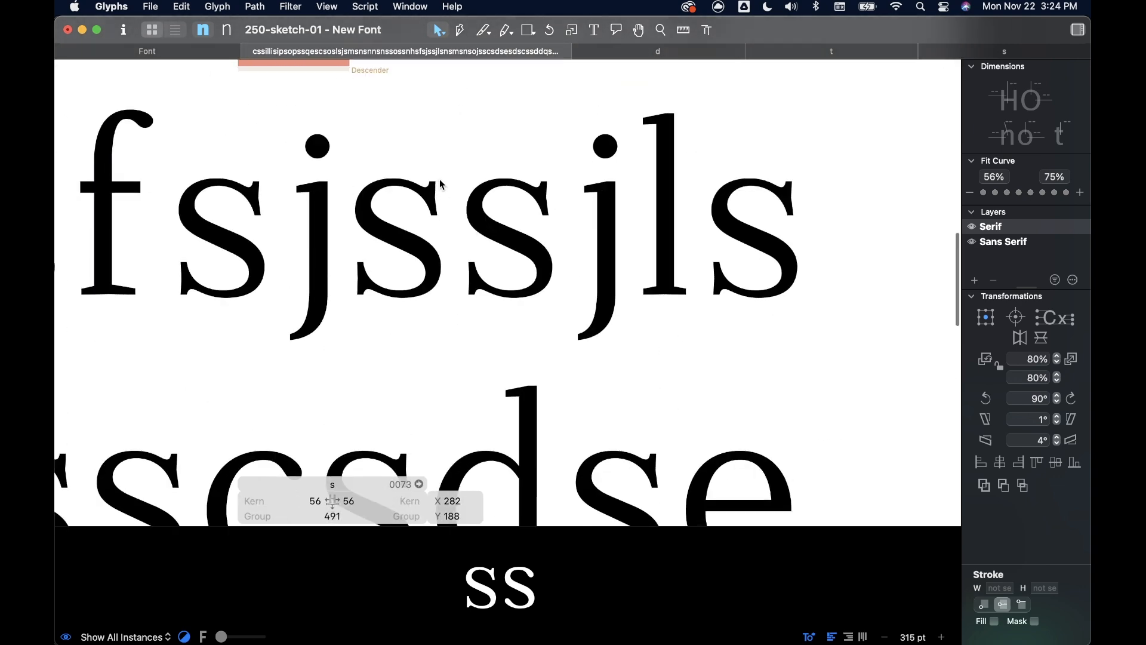
scroll(460, 194, down, 3)
scroll(463, 199, left, 10)
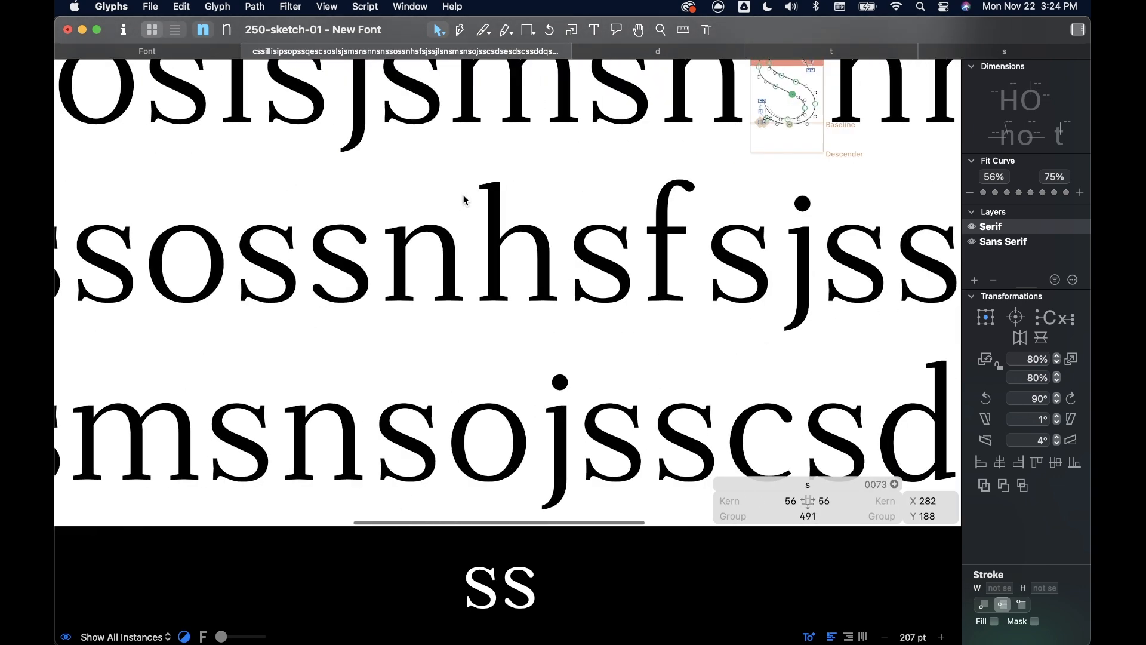
- Examine the serif s between the n's in the sample text, inspecting its outline and upper serif closely
scroll(468, 205, up, 2)
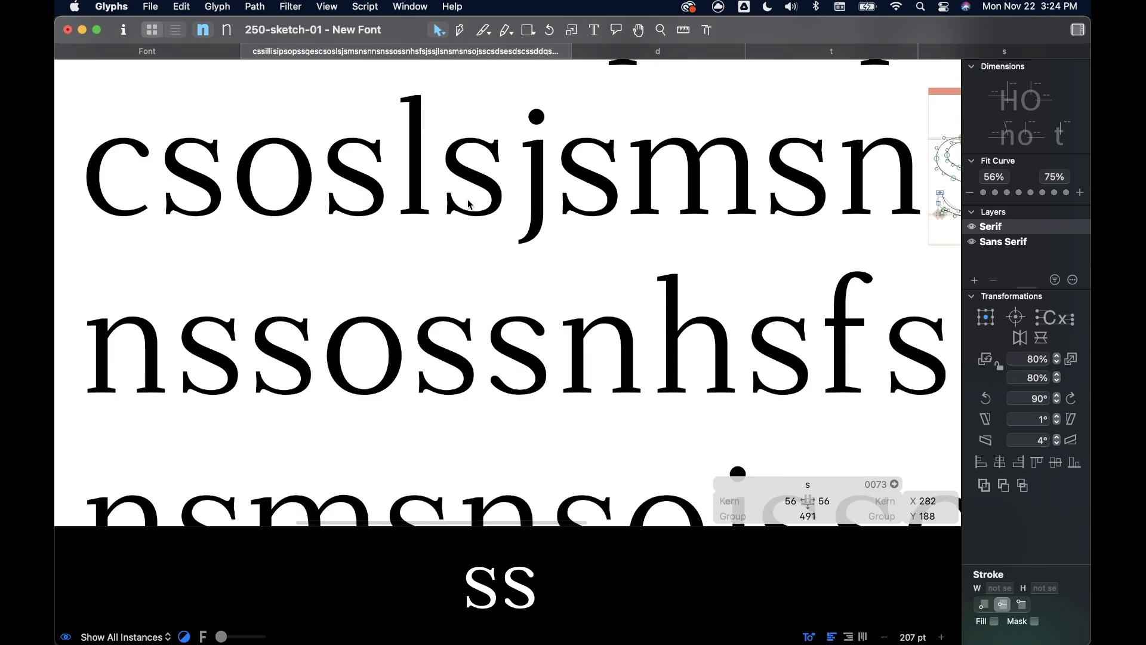
scroll(469, 204, right, 3)
scroll(792, 201, down, 3)
scroll(717, 197, right, 3)
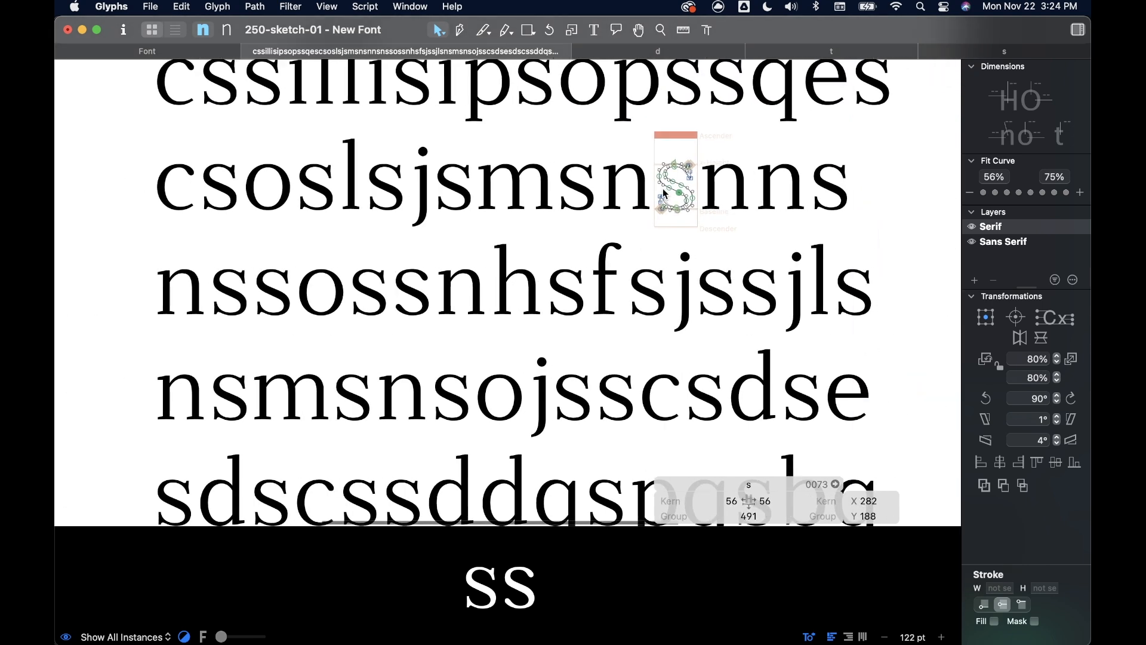
scroll(668, 193, up, 3)
scroll(668, 193, up, 4)
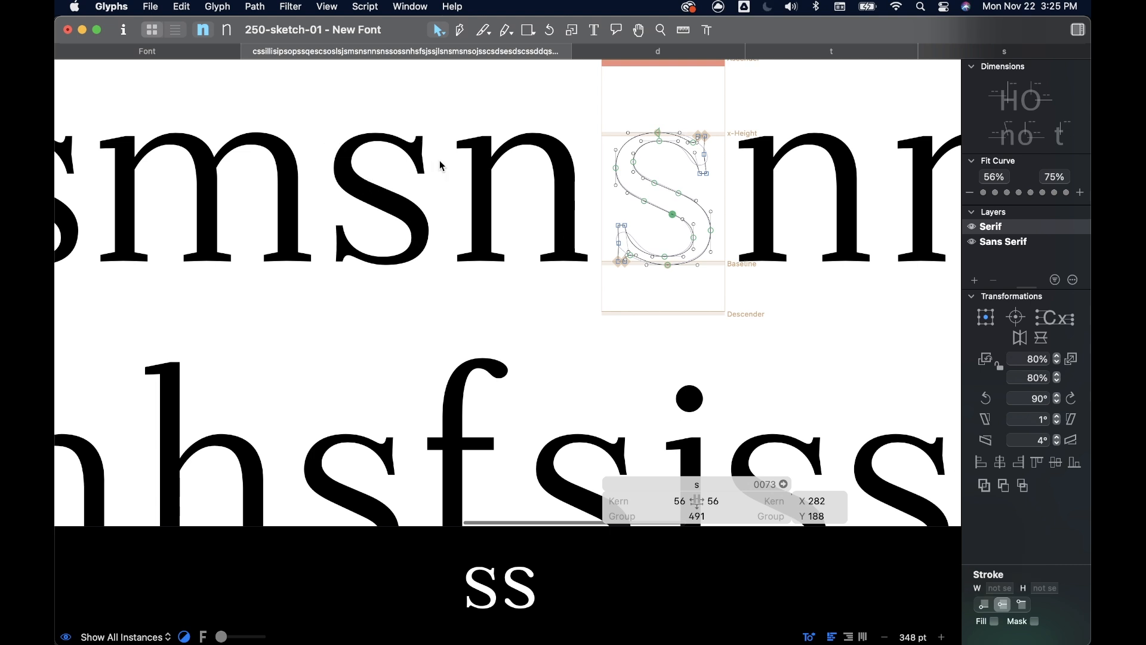
click(709, 118)
scroll(704, 147, up, 10)
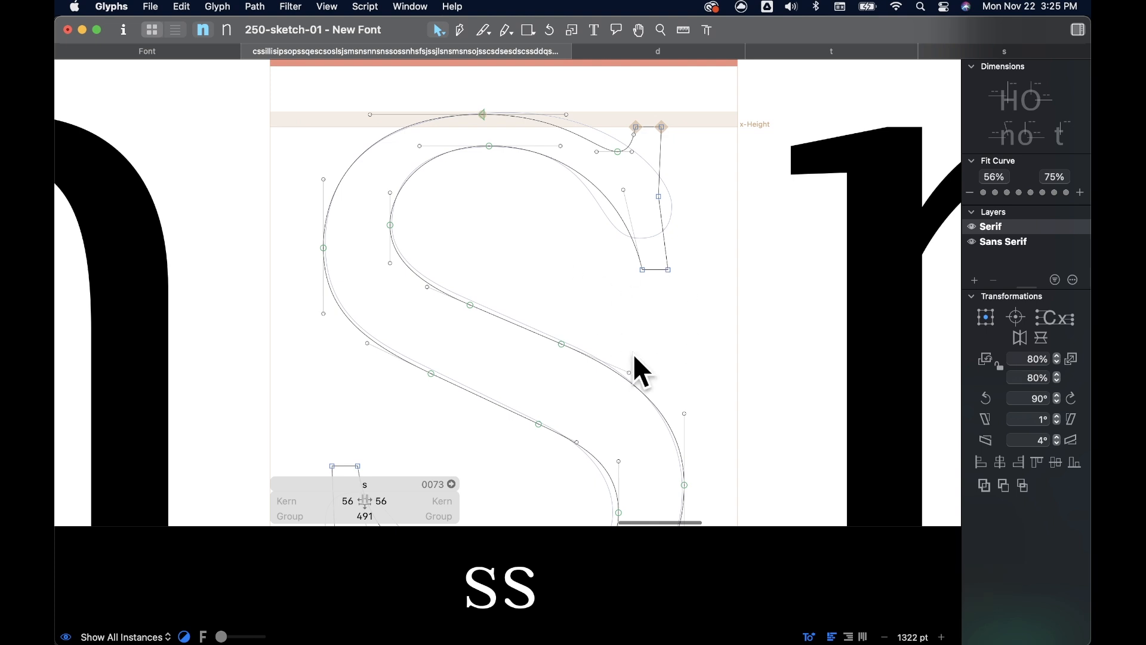
scroll(662, 271, down, 5)
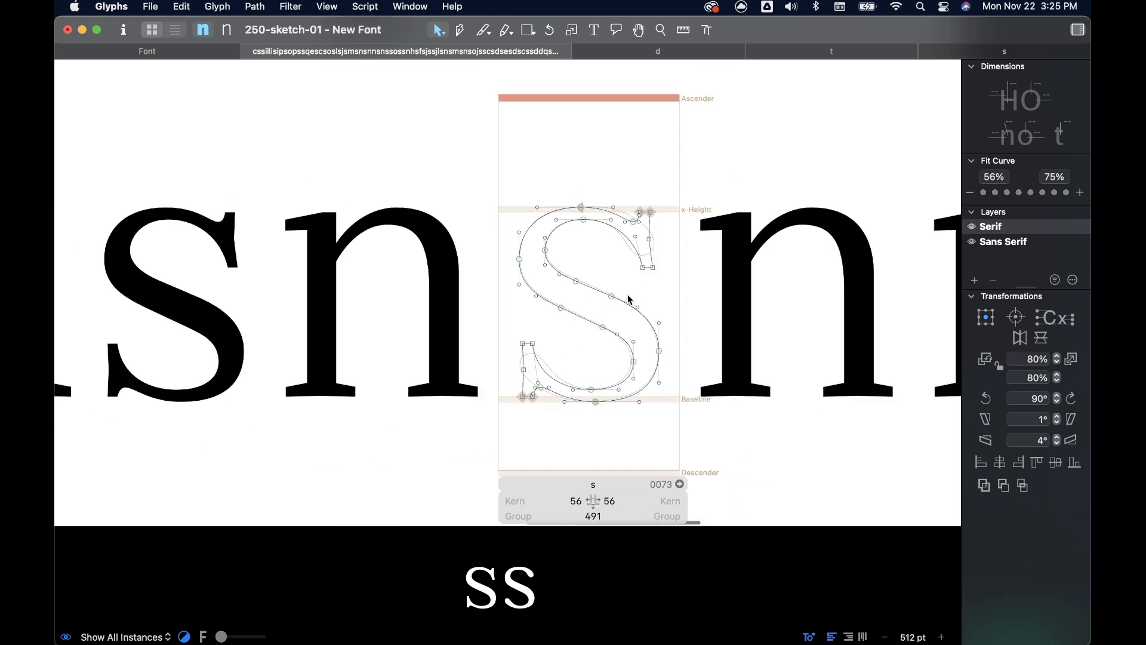
scroll(655, 286, down, 3)
scroll(699, 226, down, 6)
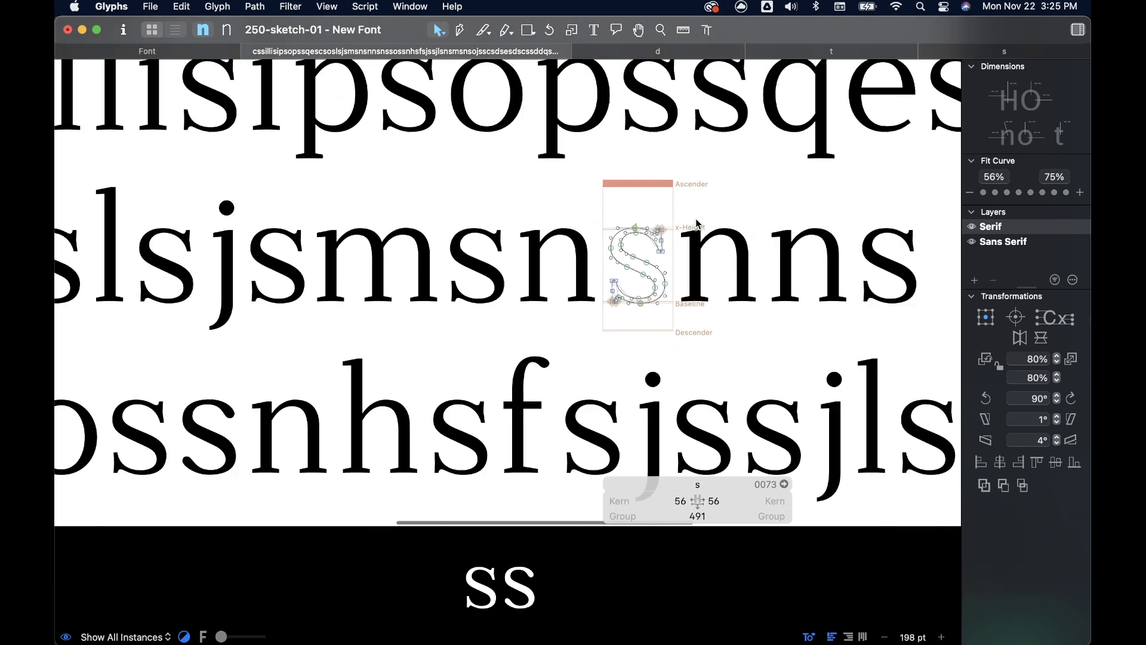
- Show the sample text in the Sans Serif master and examine the s beside the f and j
click(227, 30)
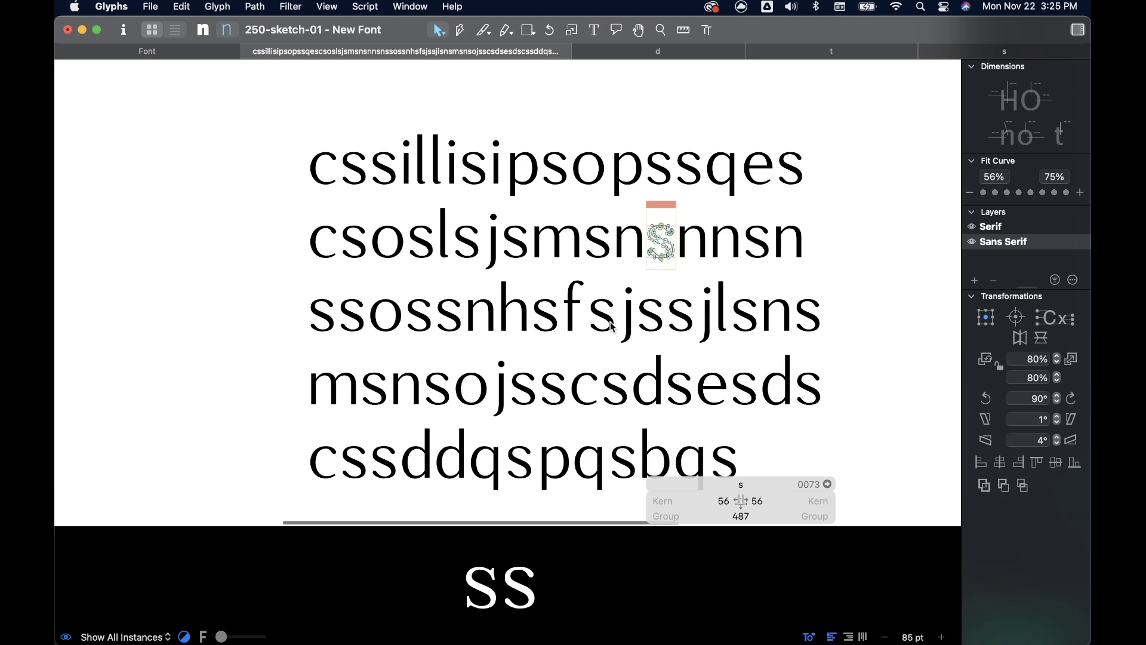
scroll(608, 318, up, 5)
scroll(603, 292, up, 2)
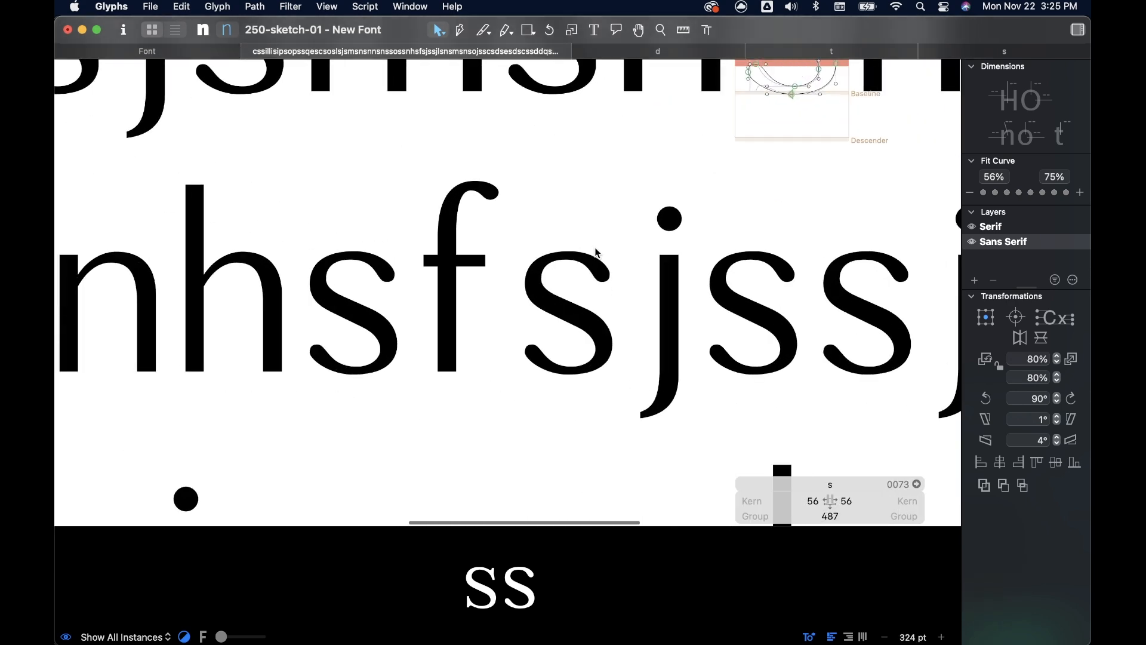
scroll(591, 259, up, 4)
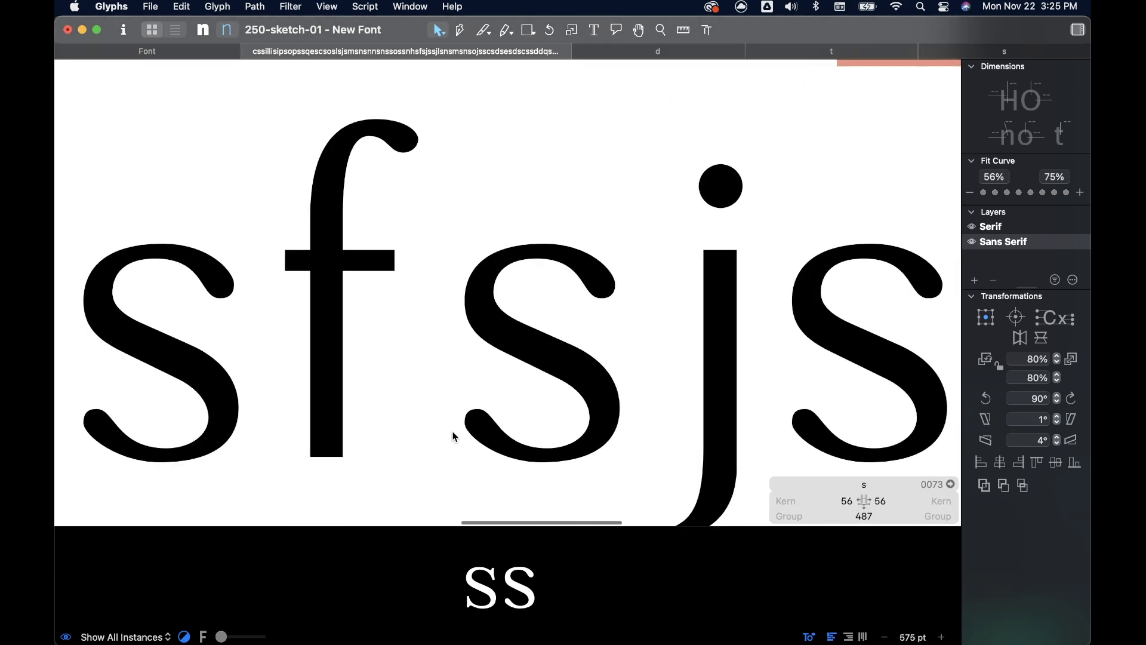
scroll(503, 396, down, 8)
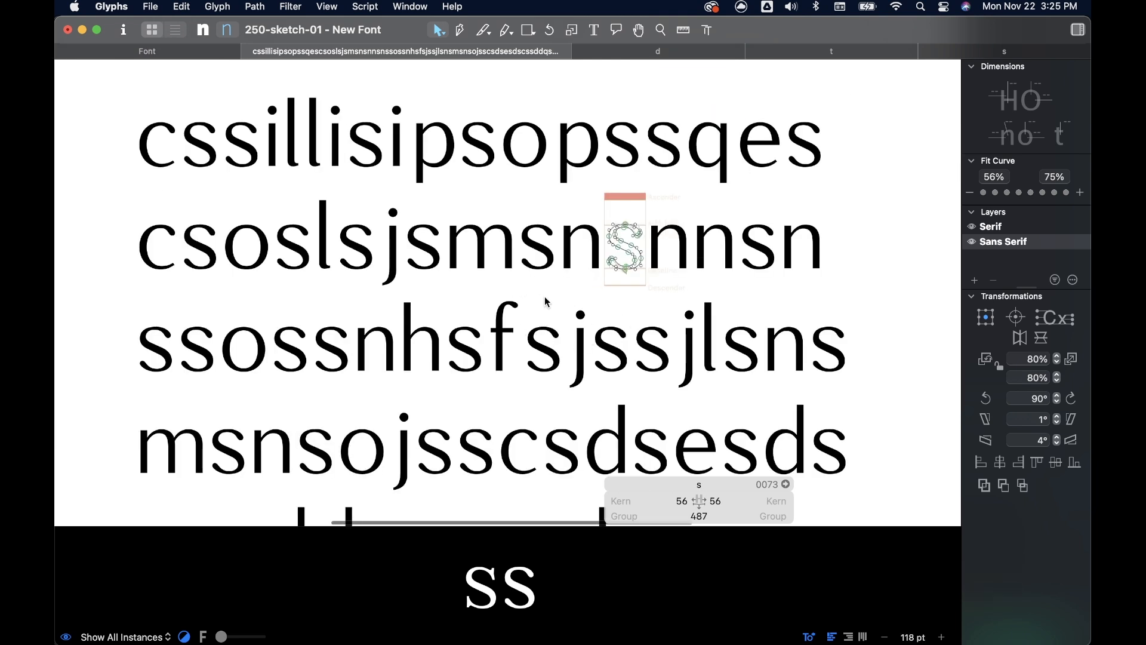
- Compare the sans serif s with the neighbouring c and o at the start of the second line
scroll(544, 297, left, 2)
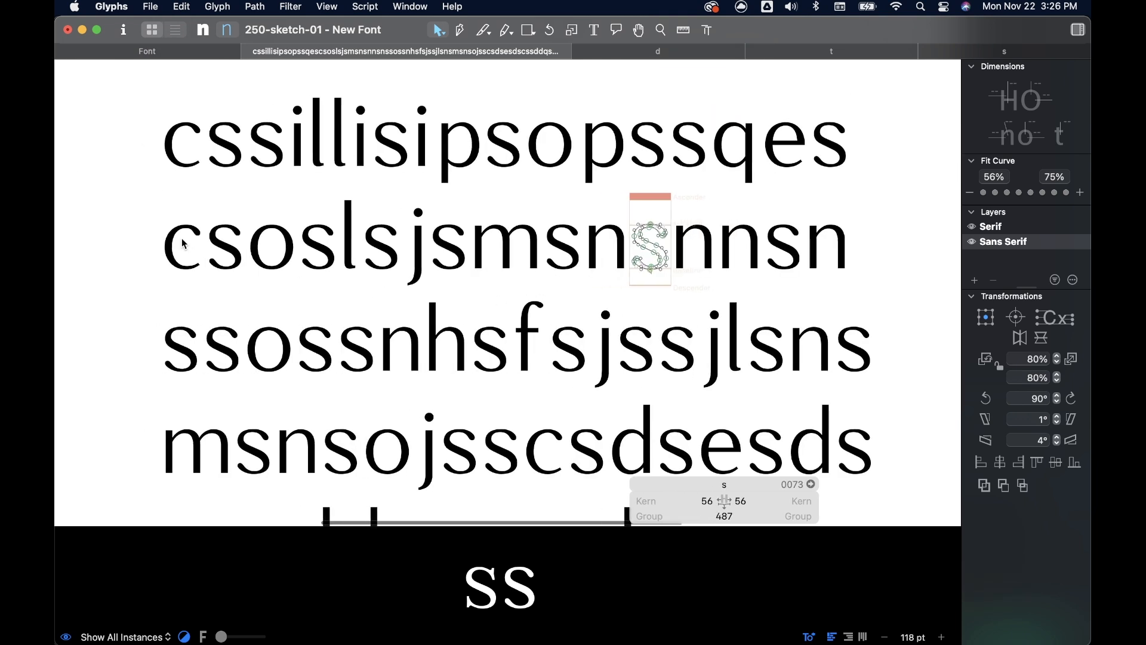
scroll(182, 239, left, 2)
scroll(182, 239, up, 1)
scroll(182, 238, up, 5)
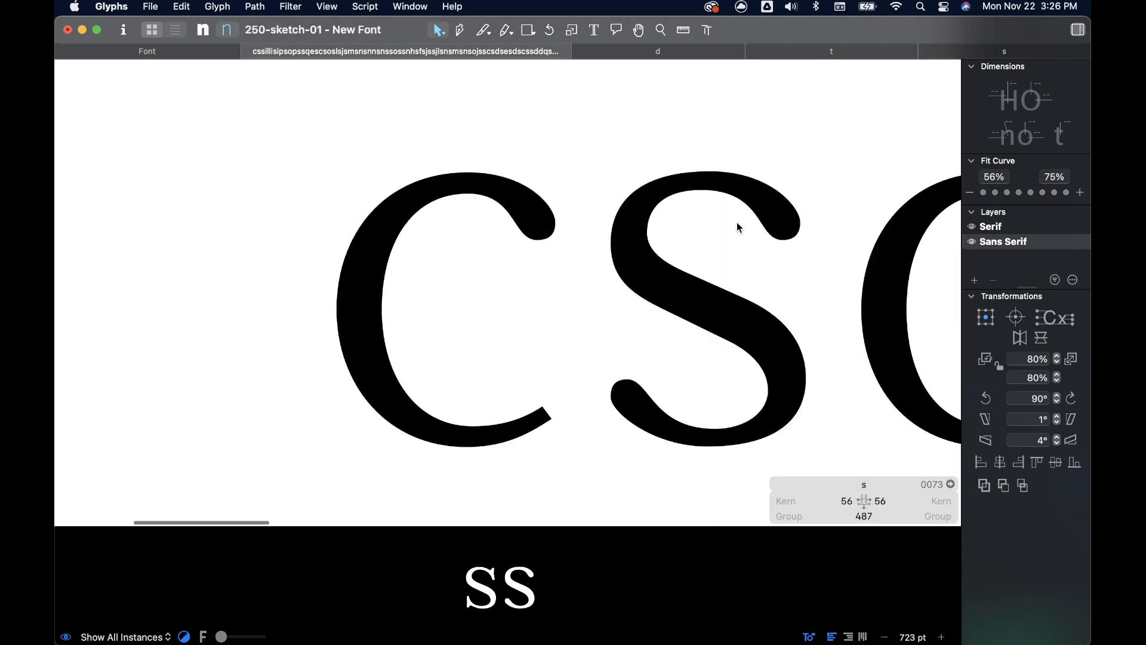
scroll(737, 222, down, 3)
scroll(657, 226, right, 1)
scroll(723, 220, right, 4)
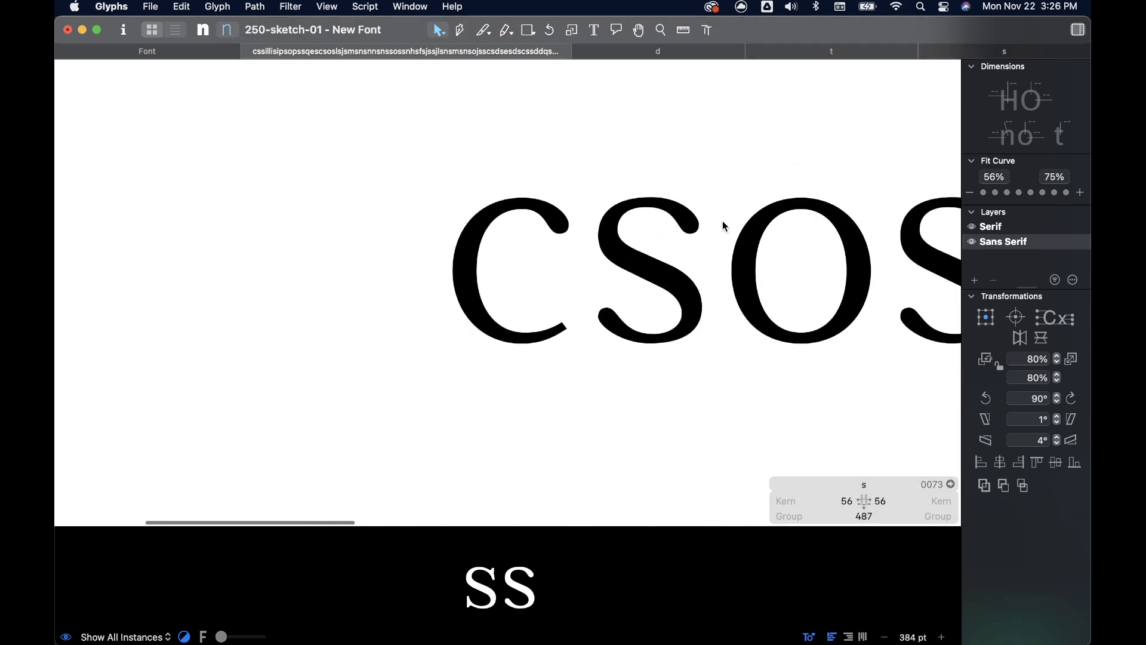
scroll(466, 247, down, 4)
scroll(466, 247, right, 2)
scroll(466, 252, down, 3)
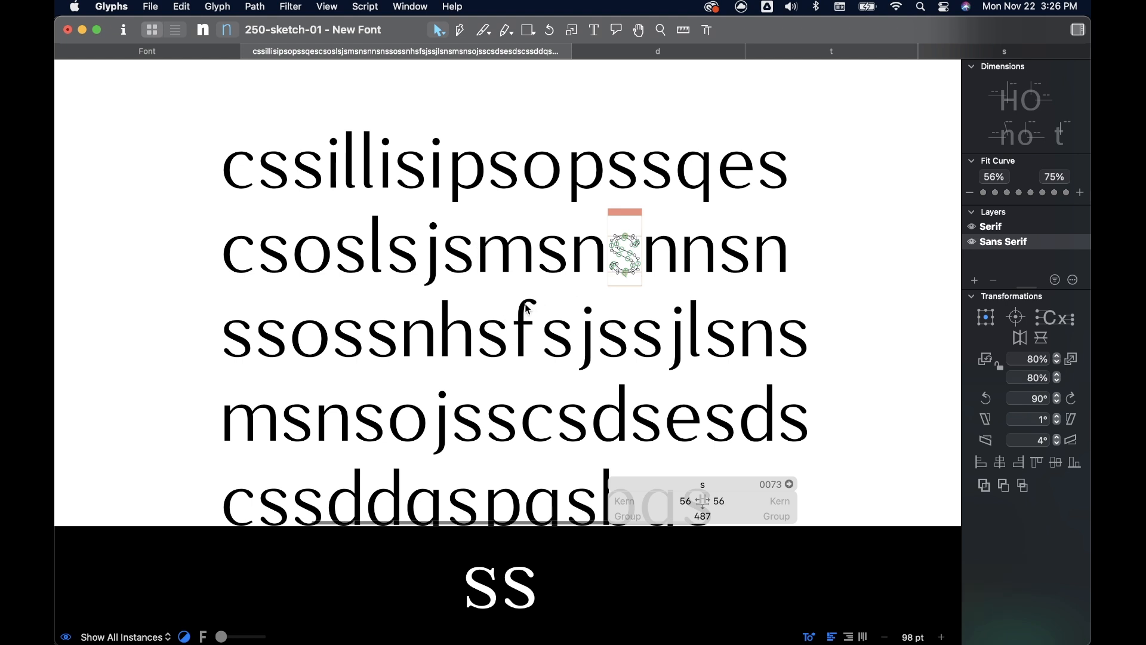
- Insert "rrsrsrsrrsosmnhsosmsnhhnsssnsnnsunsuhsuns" after "ssos" in the third line of the sample text and review the letter combinations
scroll(496, 311, down, 2)
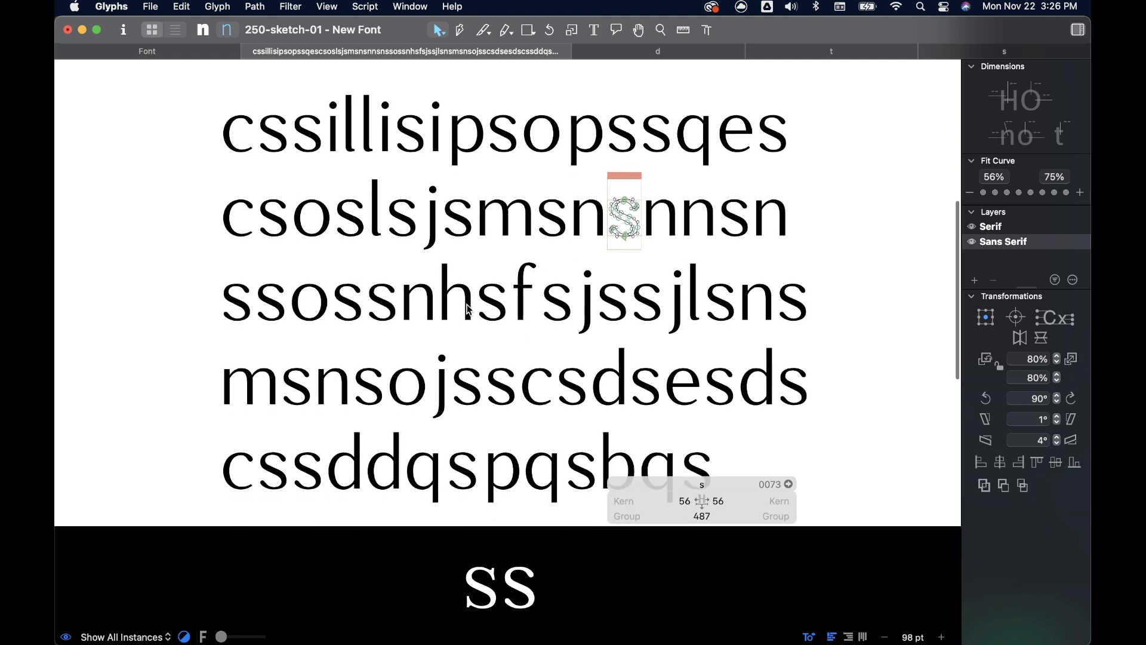
click(595, 30)
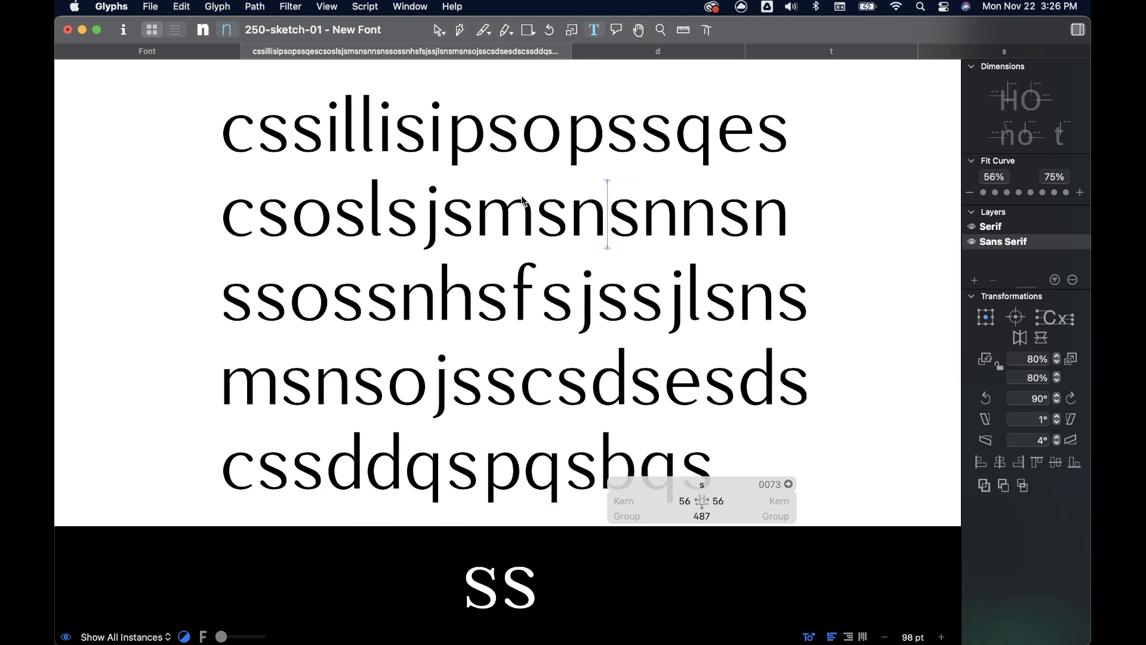
click(368, 299)
text(rrsrsrsrrs)
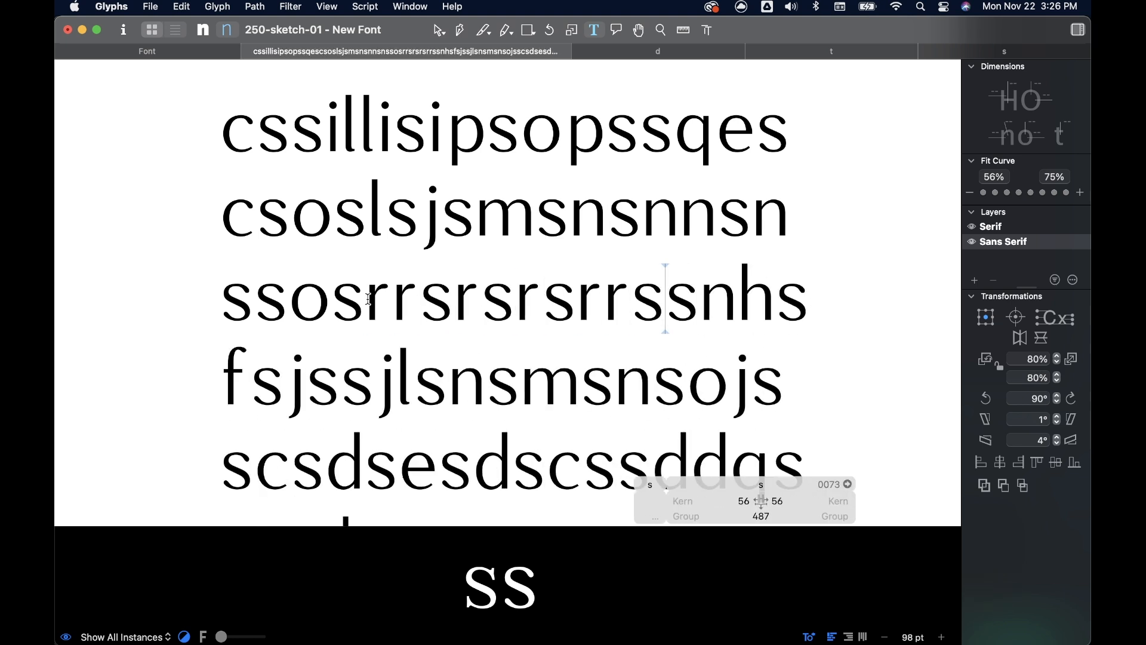
text(osmnhso)
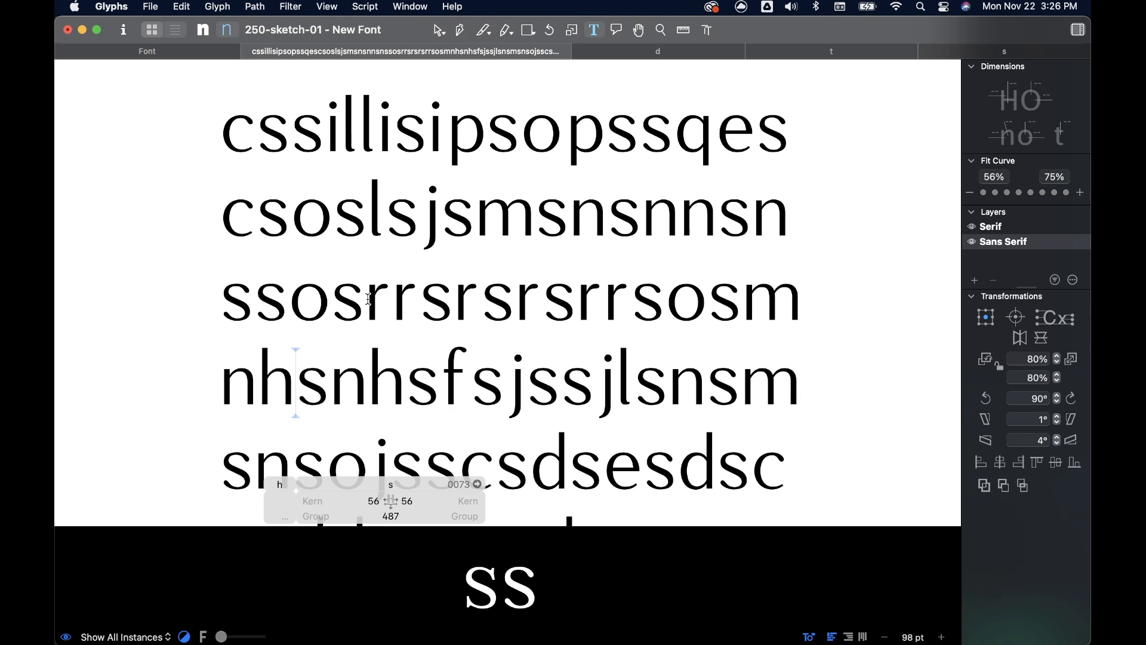
text(smsnhhnsssn)
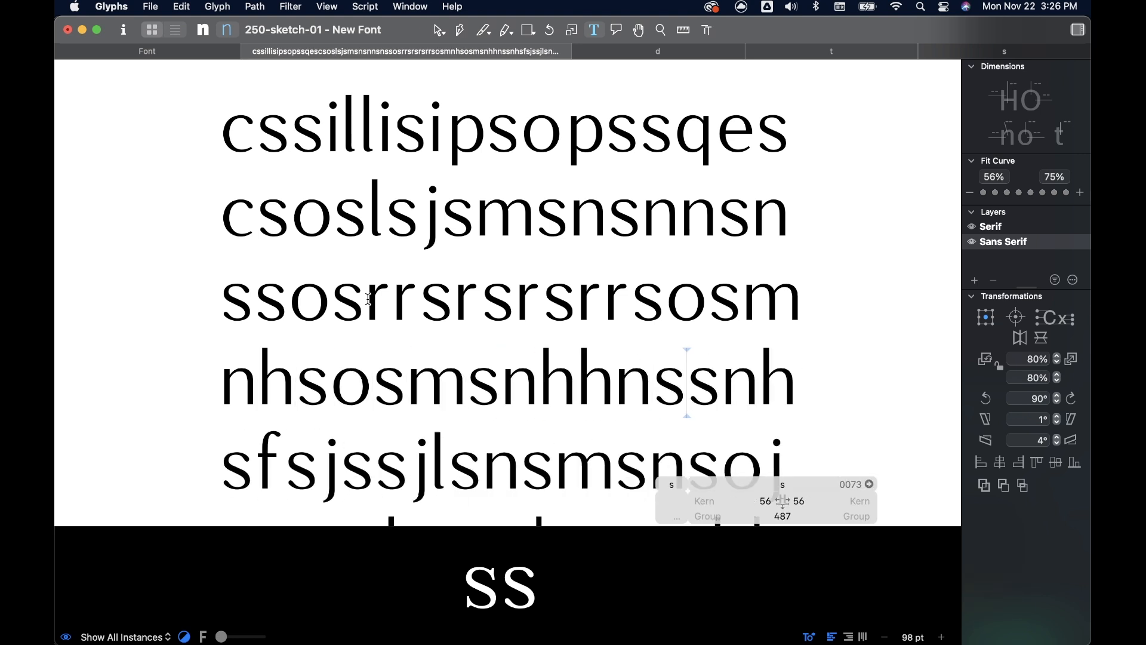
text(snnsun)
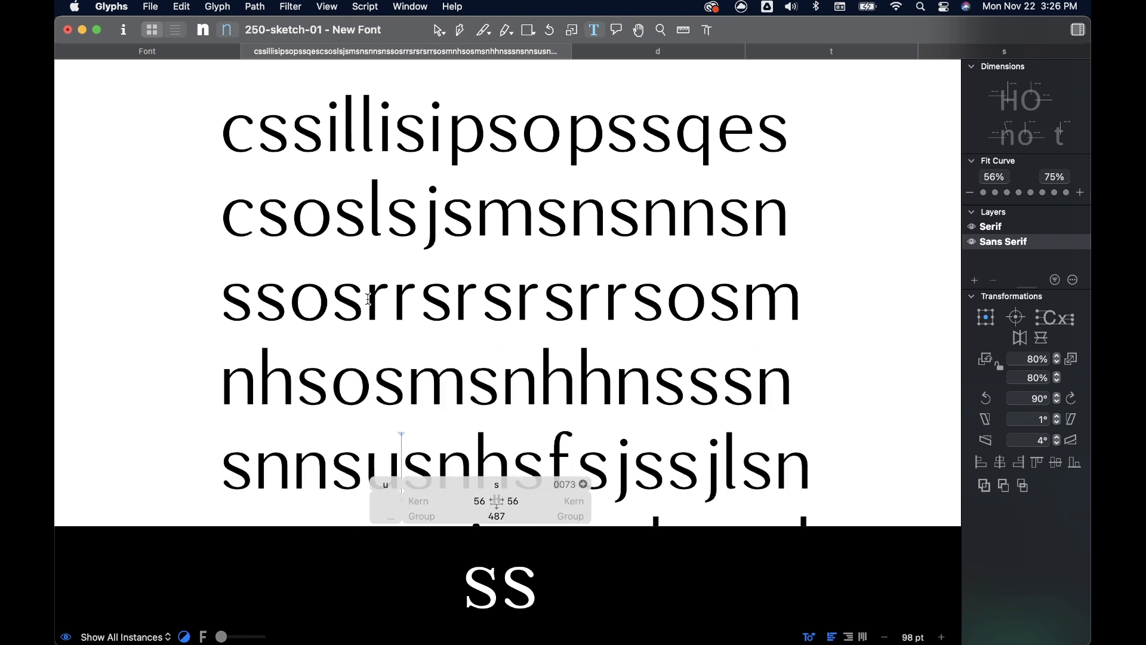
text(suhsunssnh)
scroll(449, 263, down, 2)
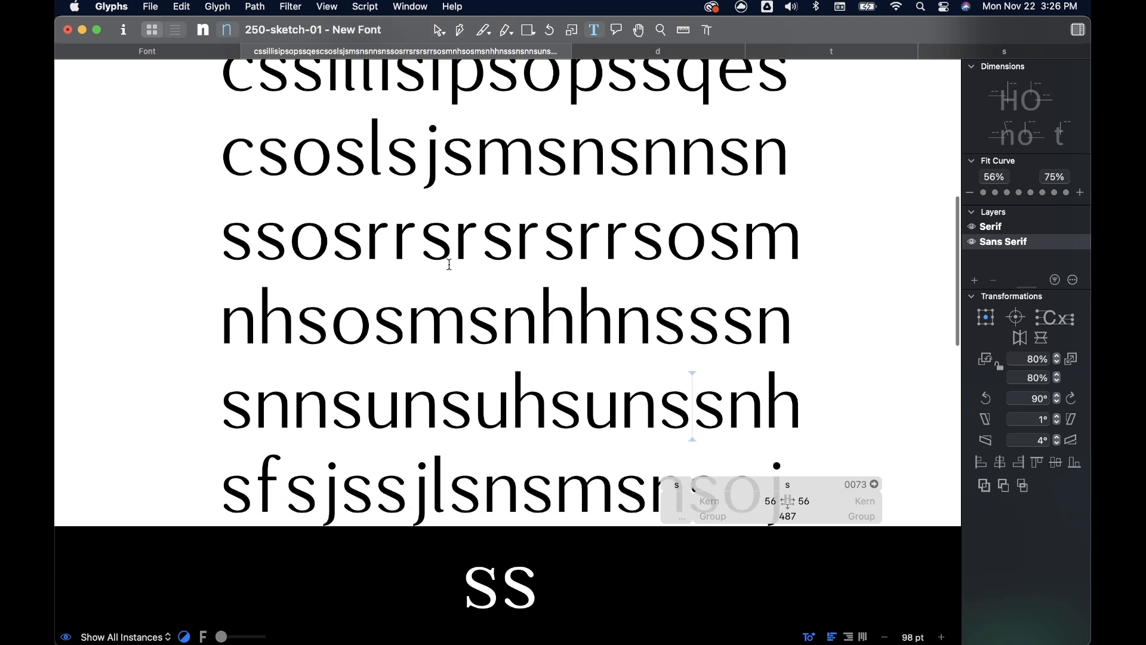
scroll(449, 264, down, 1)
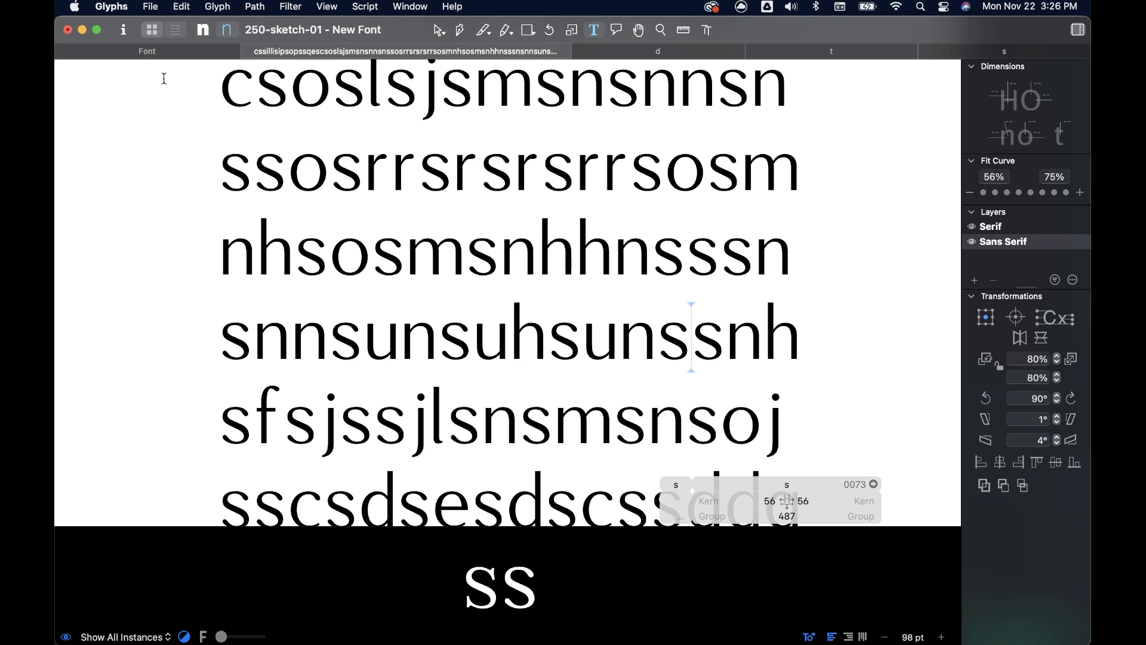
- Show the extended sample text in the Serif master and review the whole block at a small size
click(203, 30)
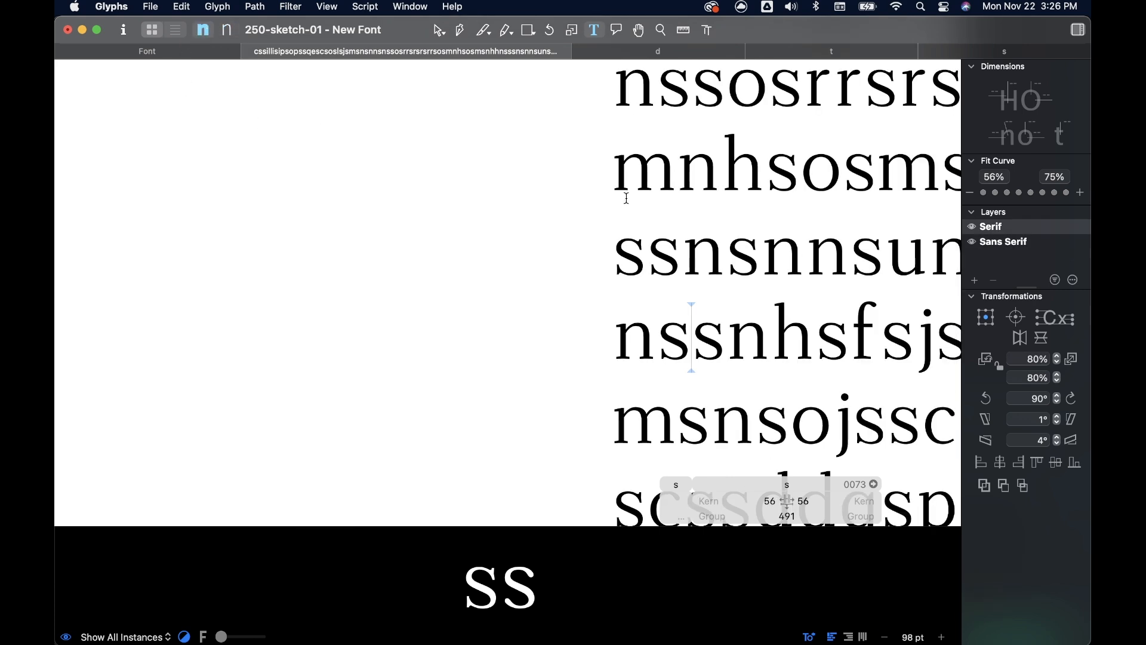
scroll(625, 198, down, 5)
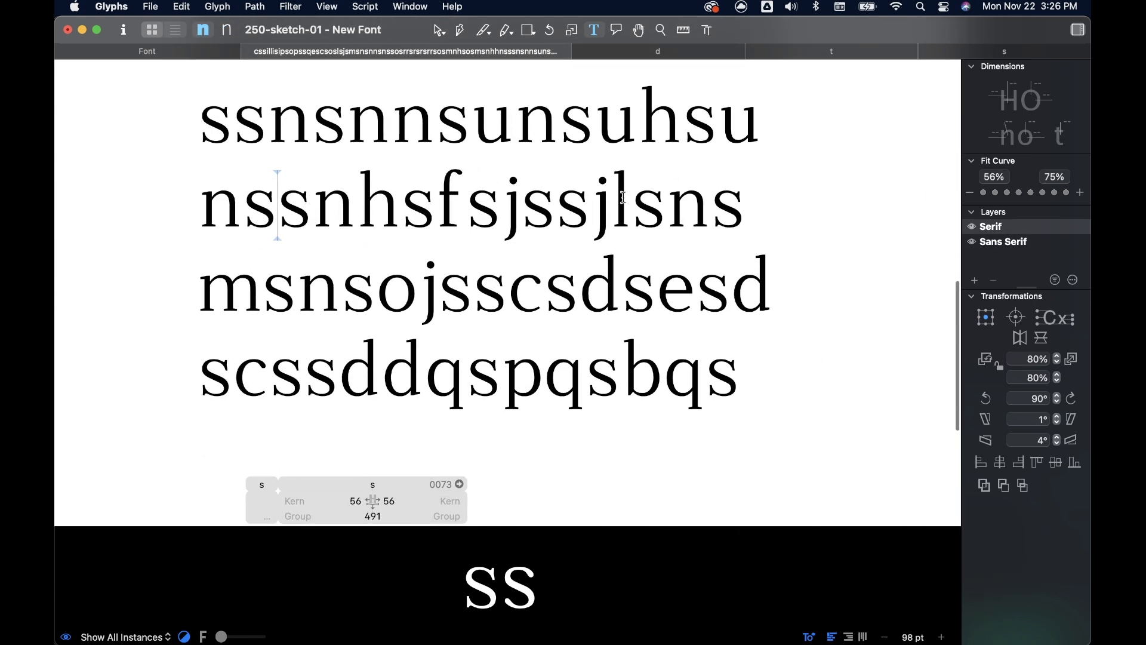
scroll(623, 197, down, 6)
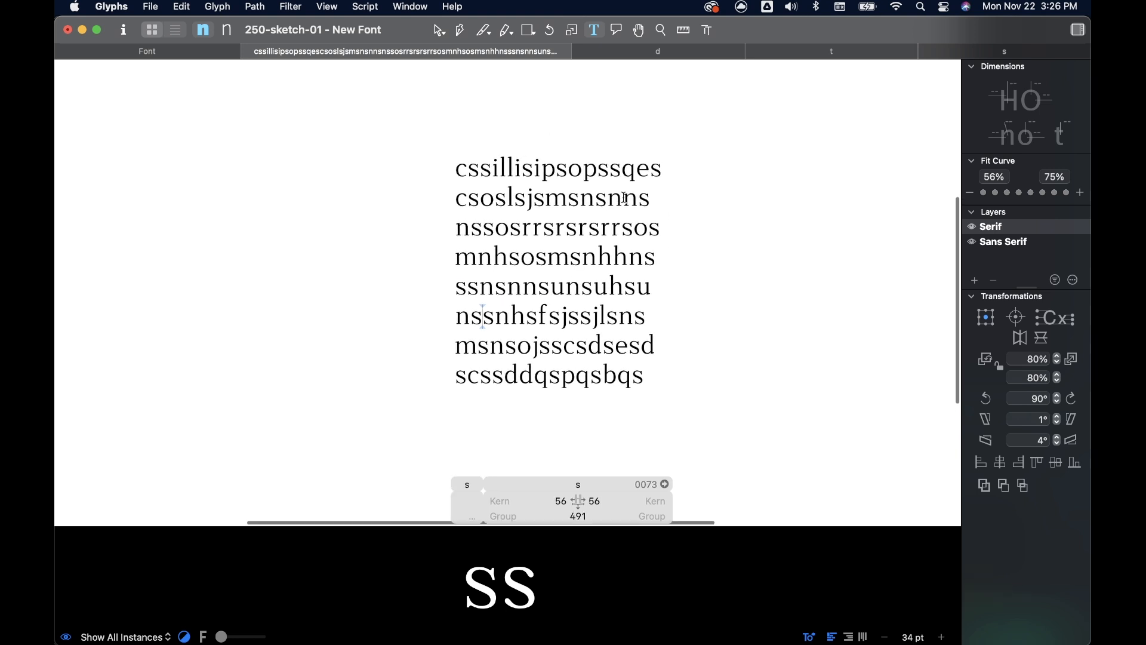